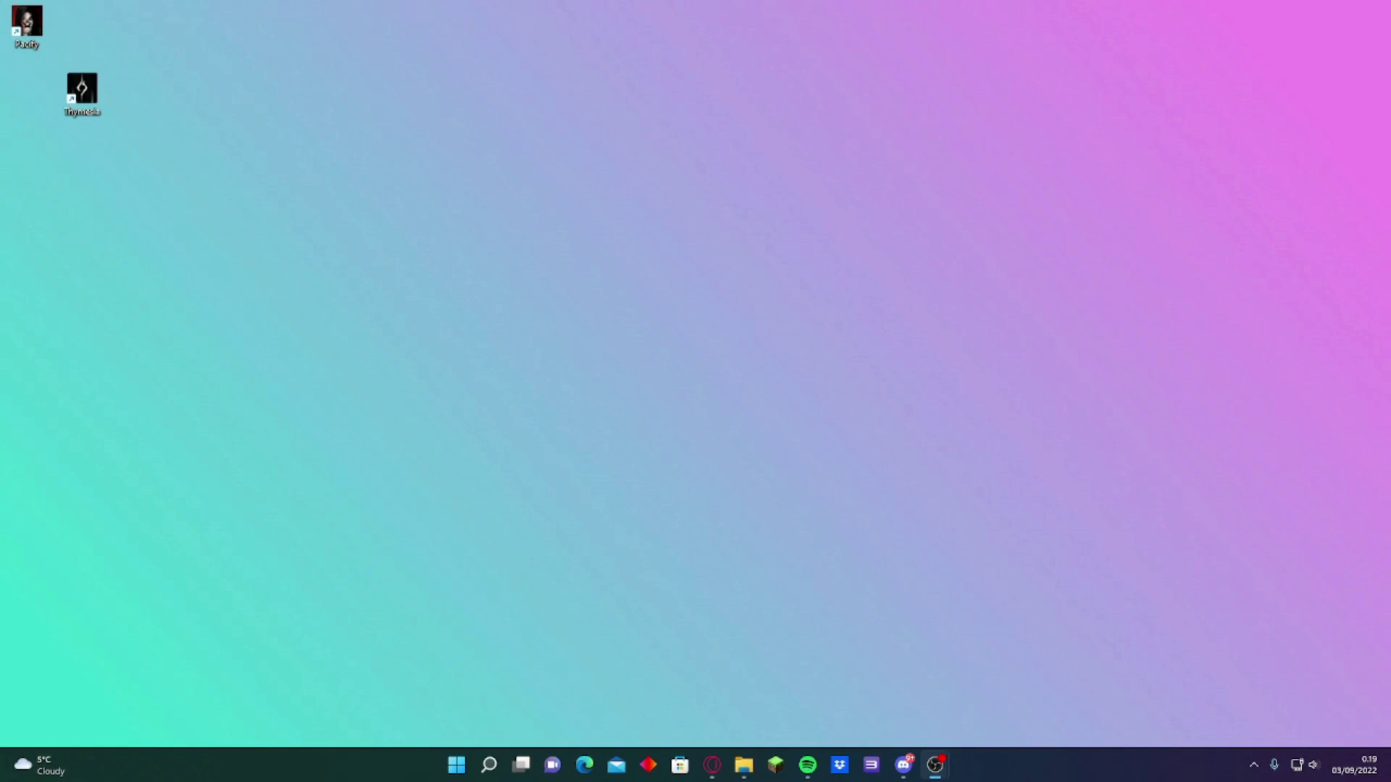
Bring up the Altruistic virus tutorial in Opera and expand its description to reveal the taskkill command
{"action": "left_click", "coordinate": [712, 765]}
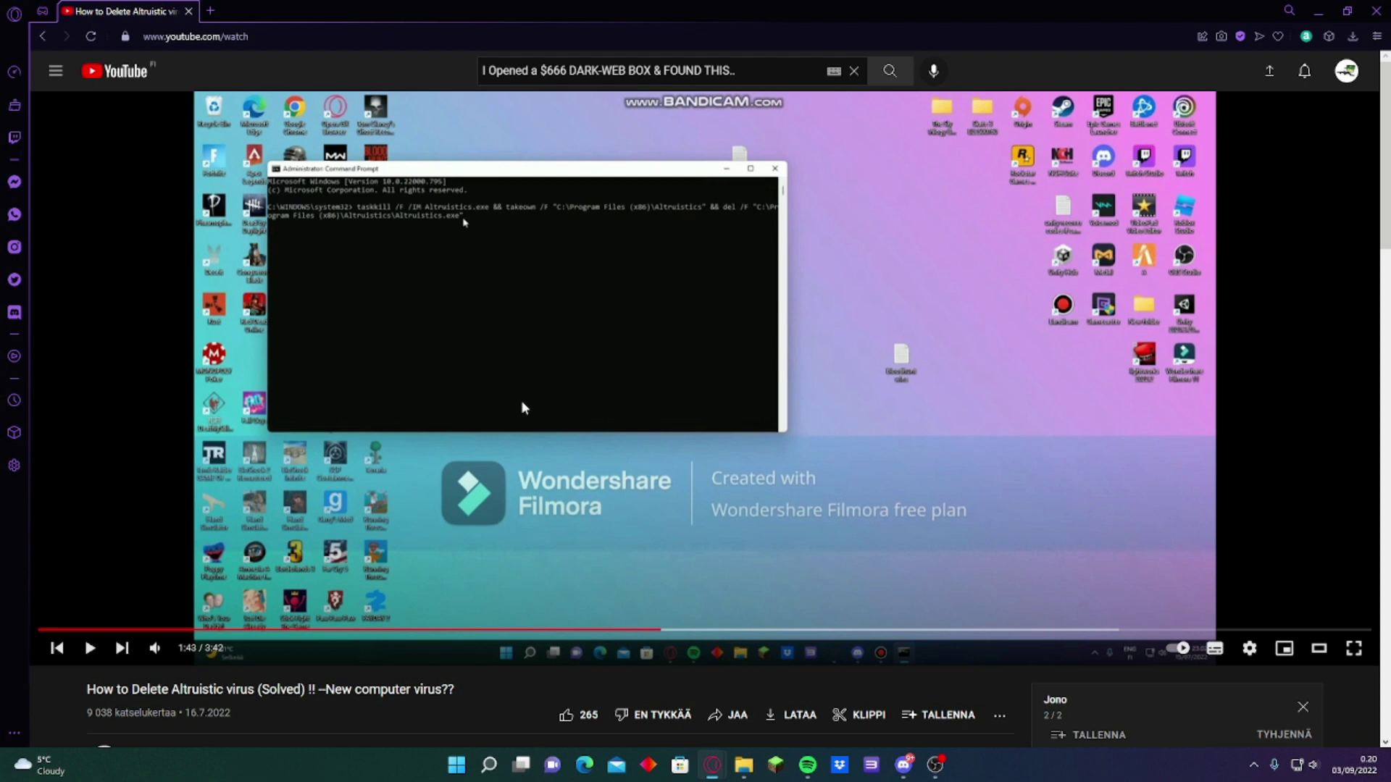
{"action": "scroll", "coordinate": [577, 392], "scroll_direction": "down", "scroll_amount": 6}
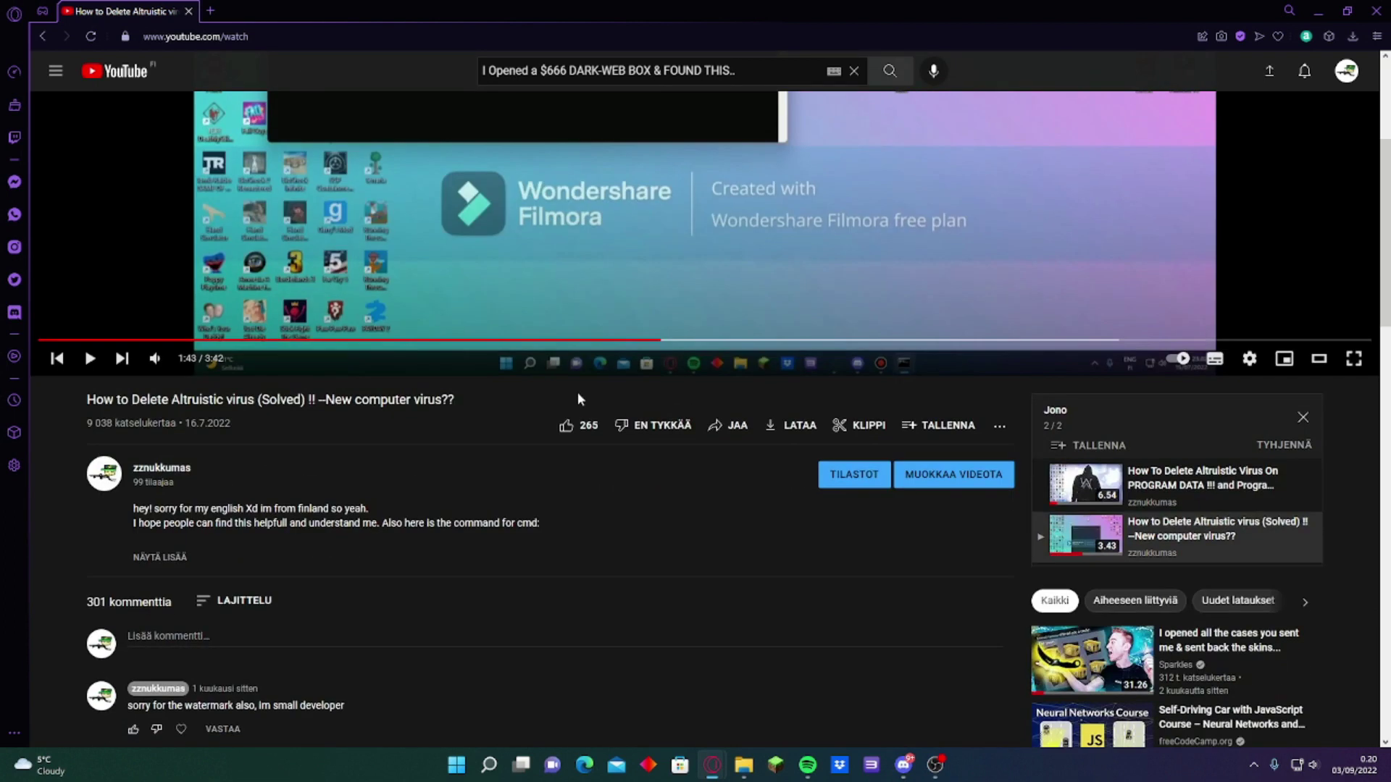
{"action": "left_click", "coordinate": [181, 411]}
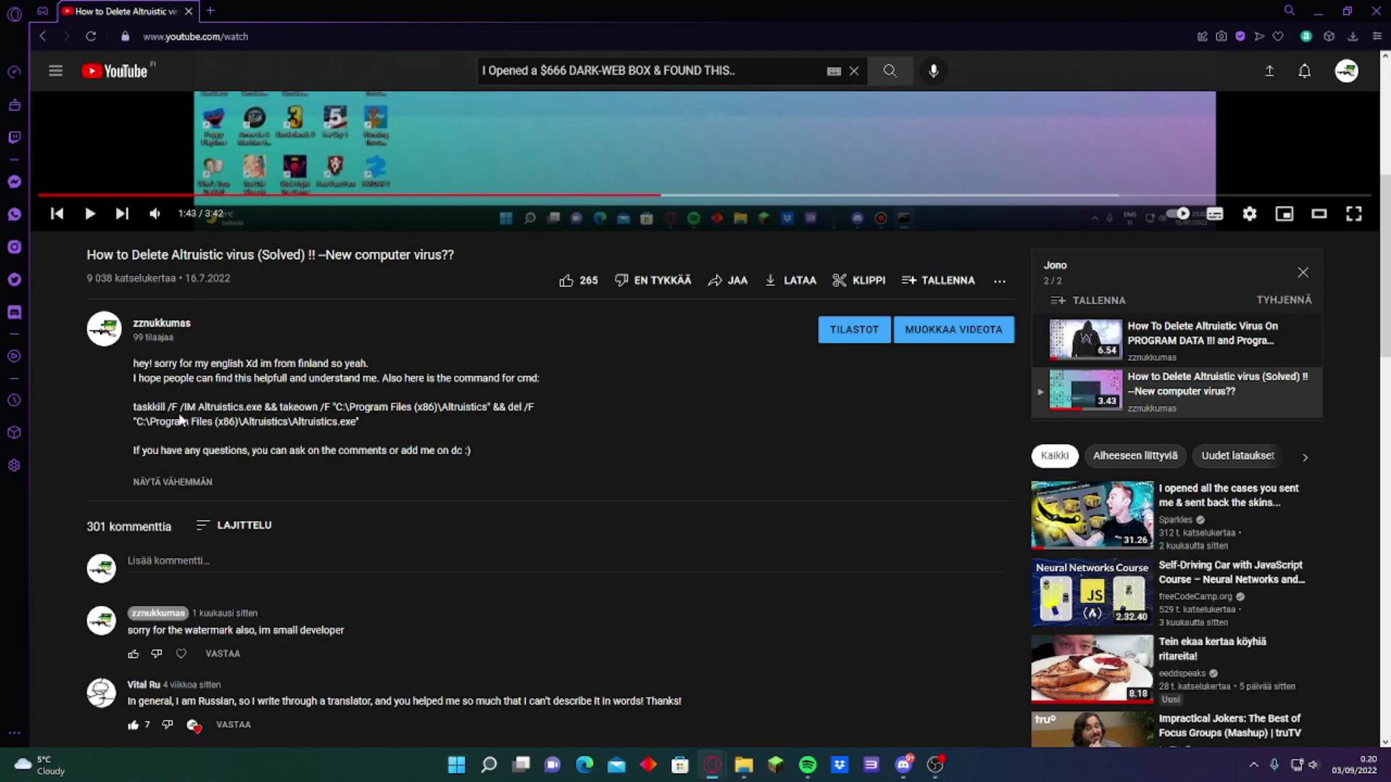
Browse Program Files (x86) on the C: drive, return to the root, select ProgramData, then minimize Explorer
{"action": "left_click", "coordinate": [1320, 11]}
{"action": "left_click", "coordinate": [743, 765]}
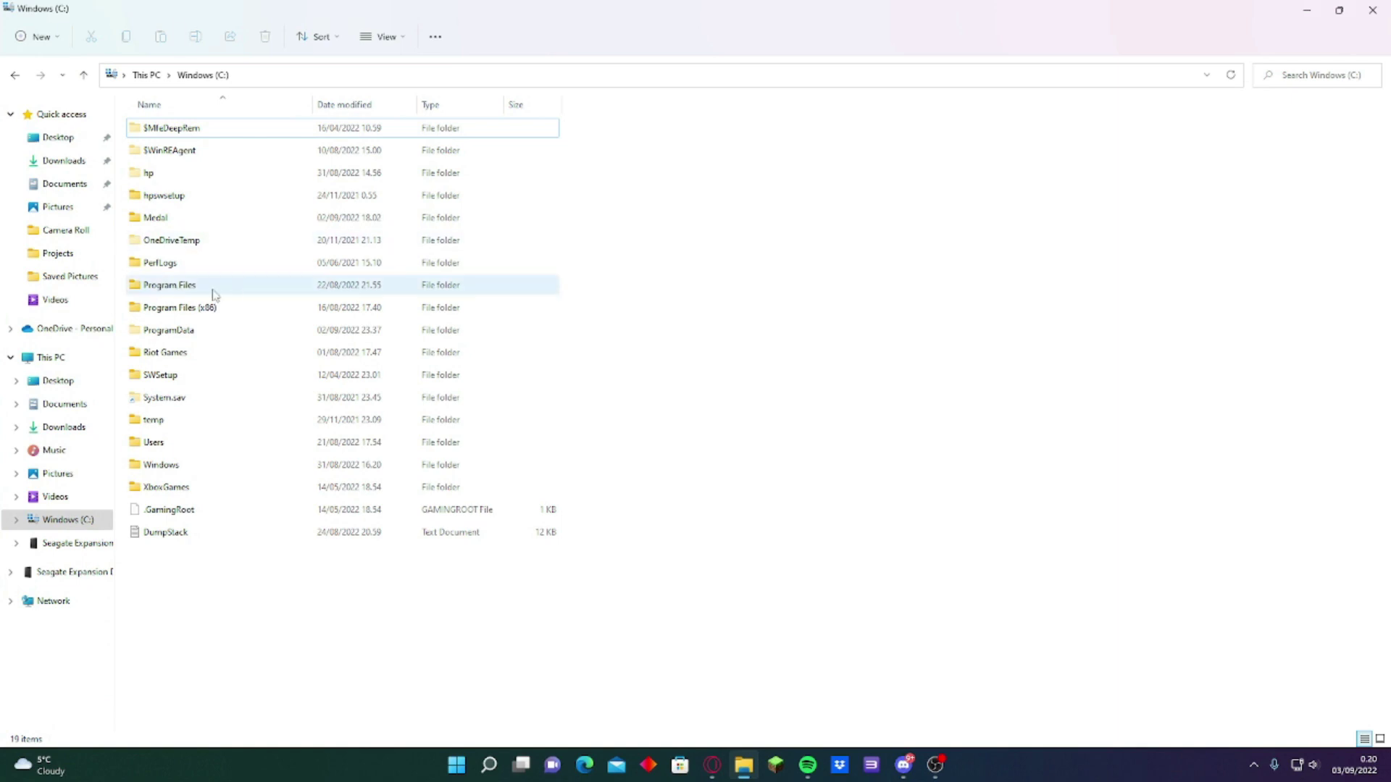
{"action": "left_click", "coordinate": [226, 312]}
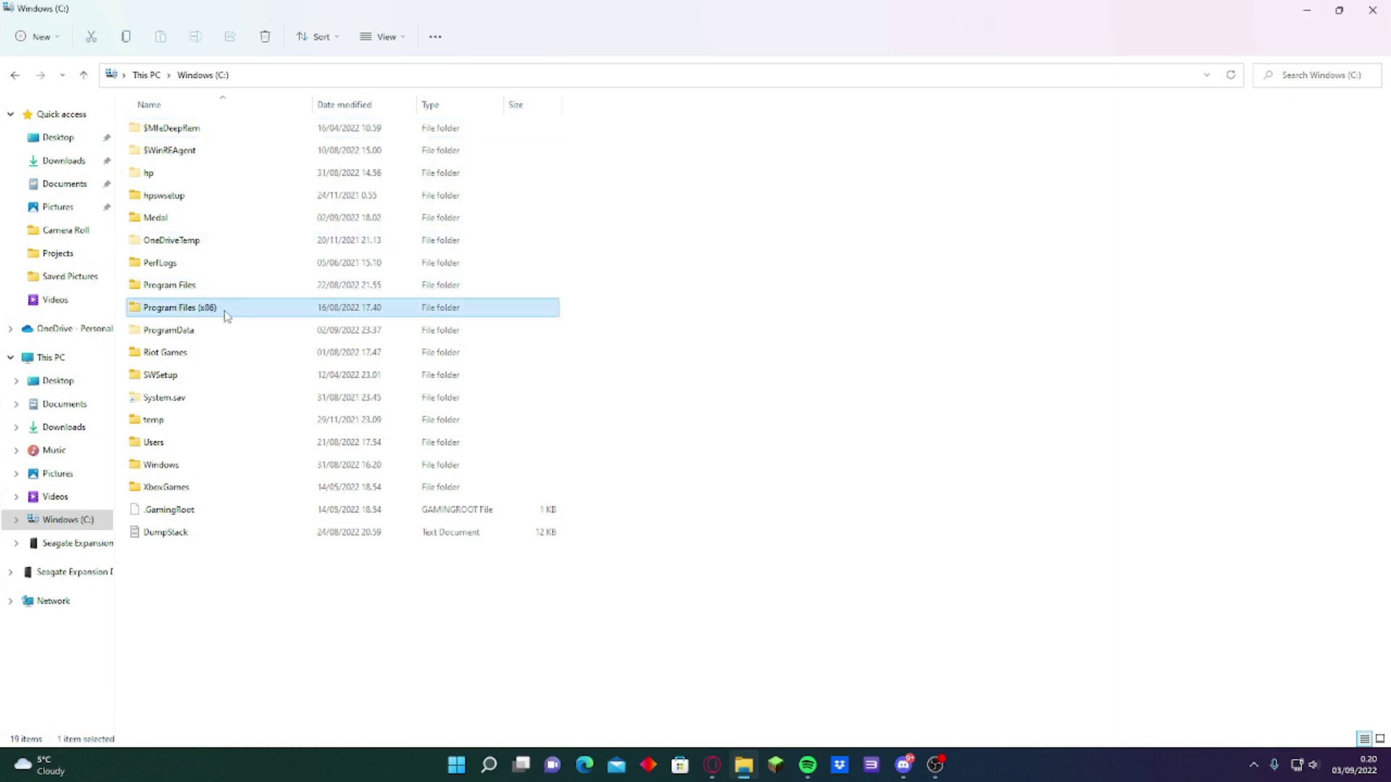
{"action": "double_click", "coordinate": [227, 315]}
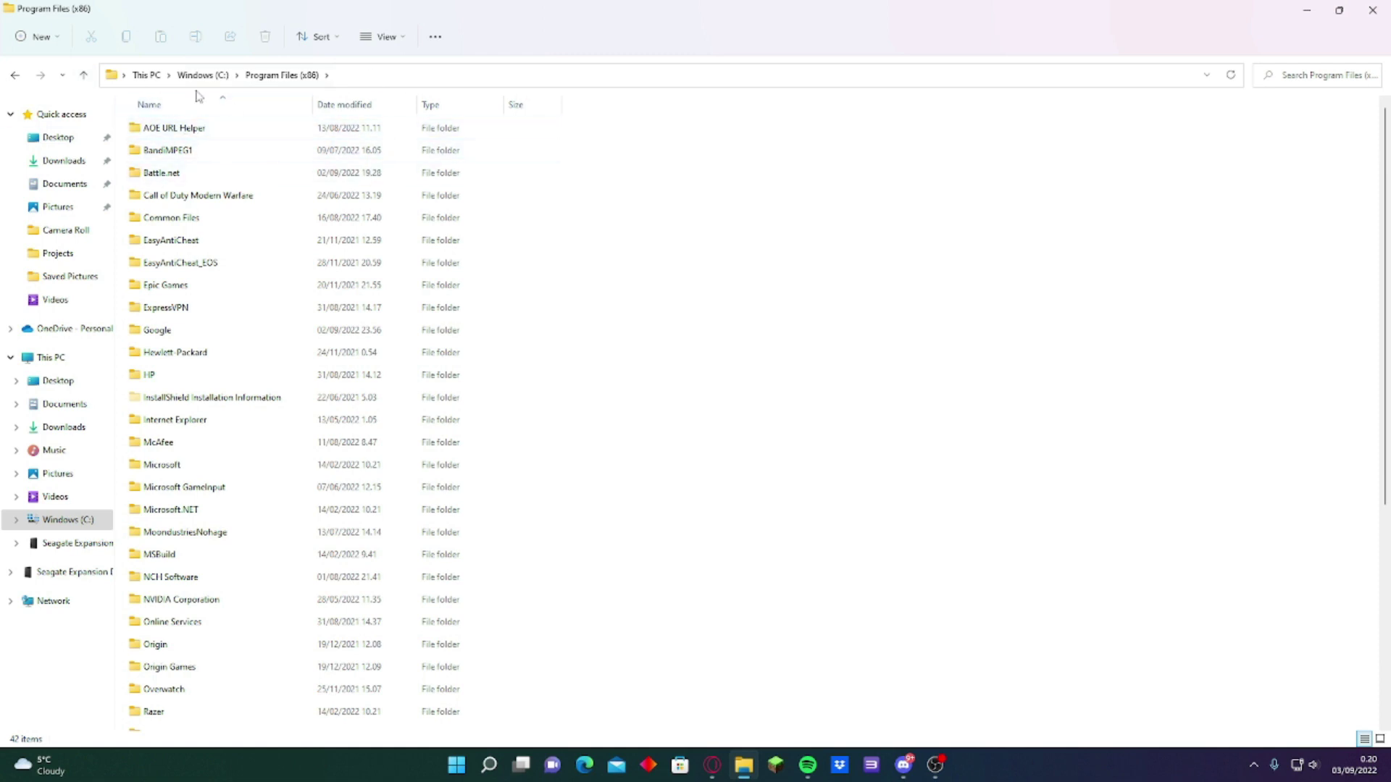
{"action": "left_click", "coordinate": [12, 79]}
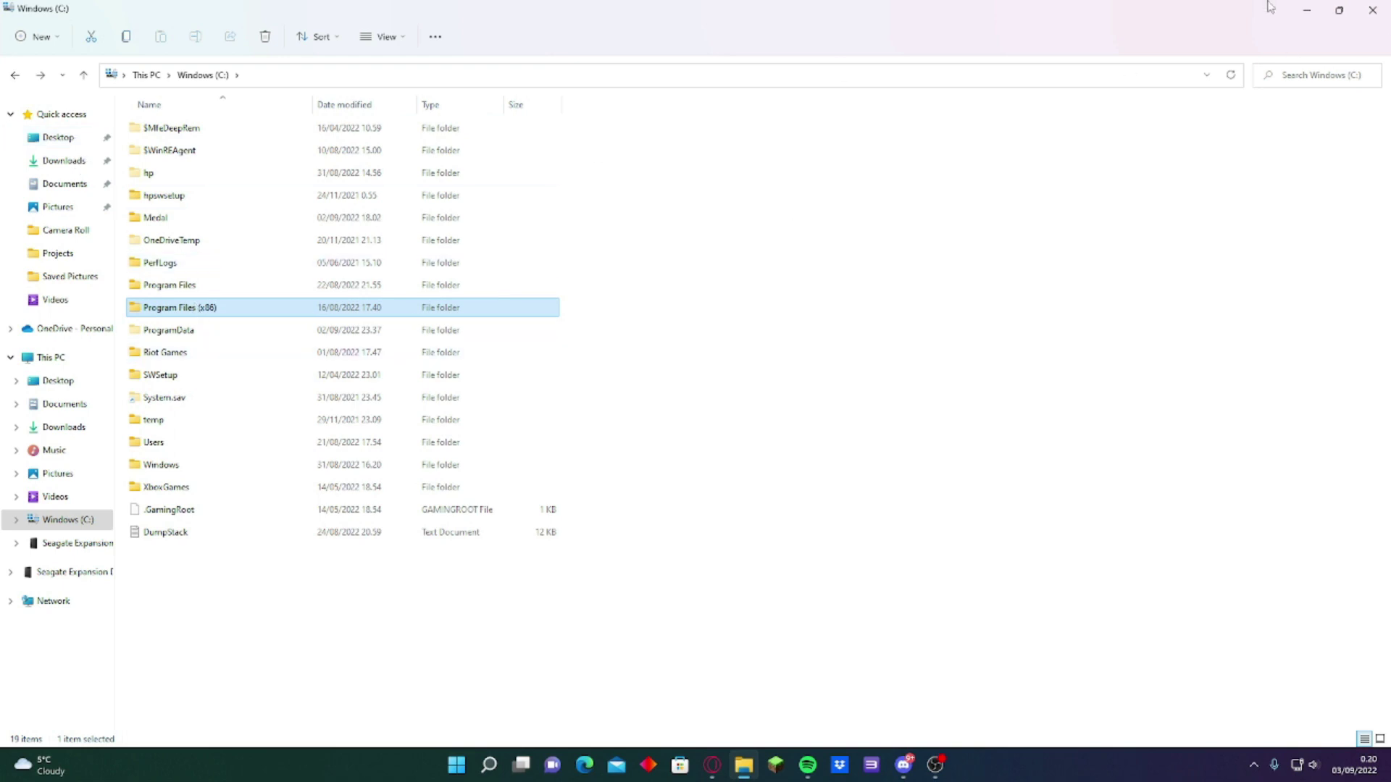
{"action": "left_click", "coordinate": [205, 338]}
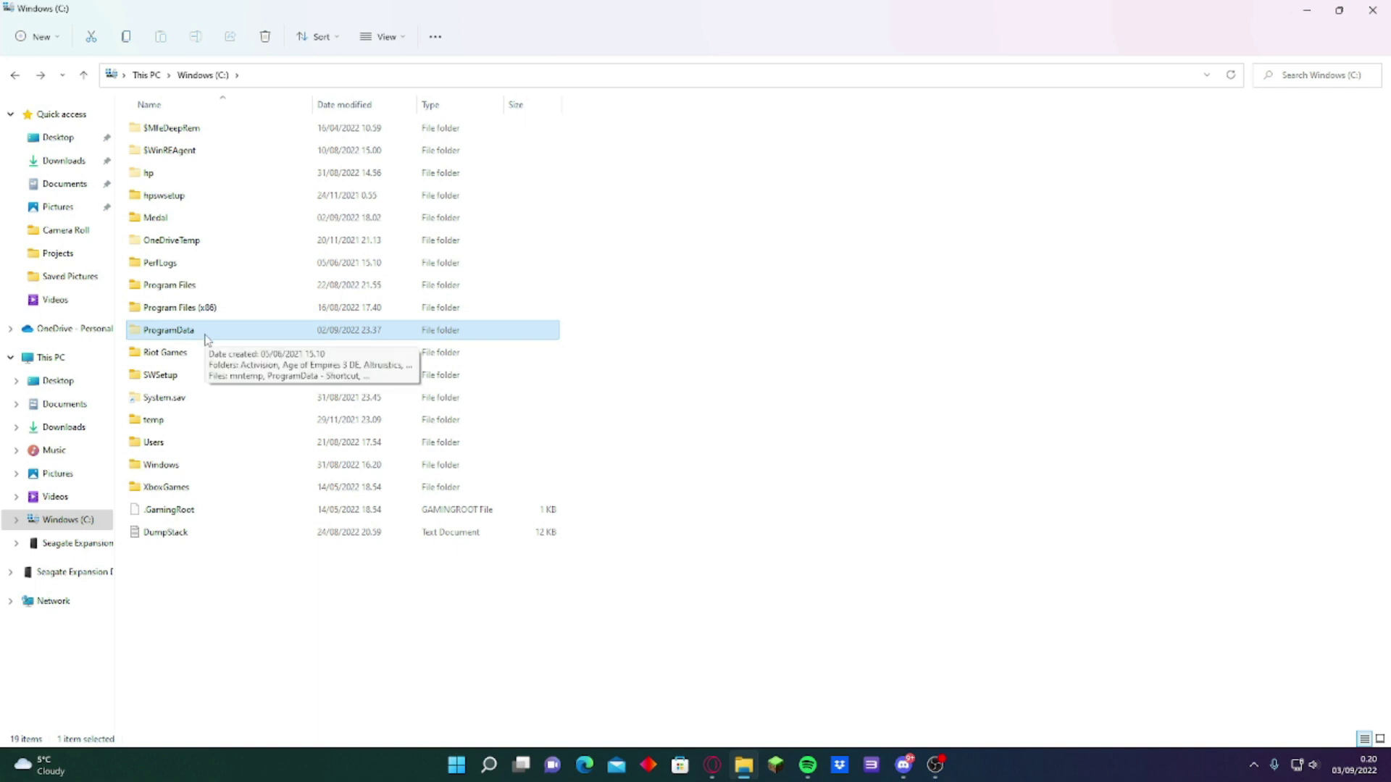
{"action": "left_click", "coordinate": [1300, 11]}
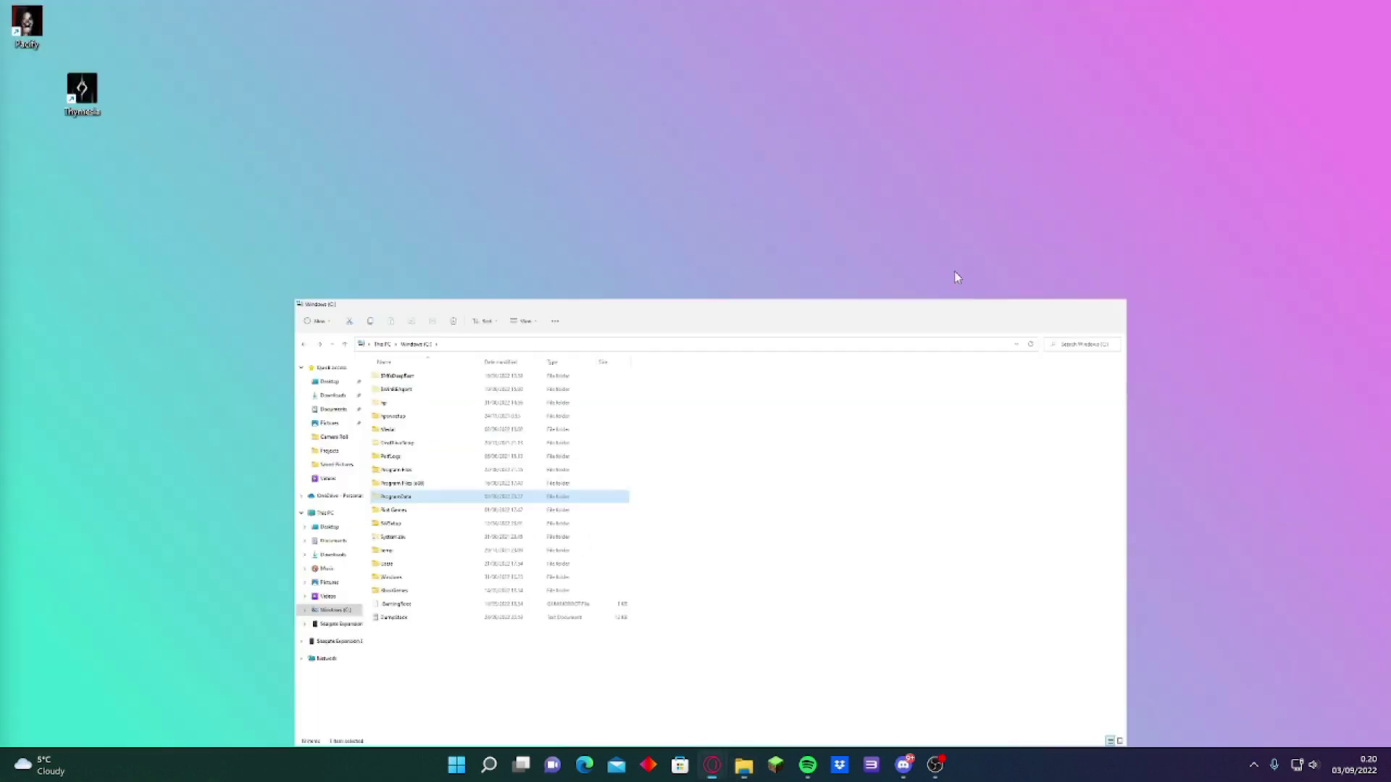
Open Control Panel from Windows search and search its settings for 'optio'
{"action": "left_click", "coordinate": [489, 765]}
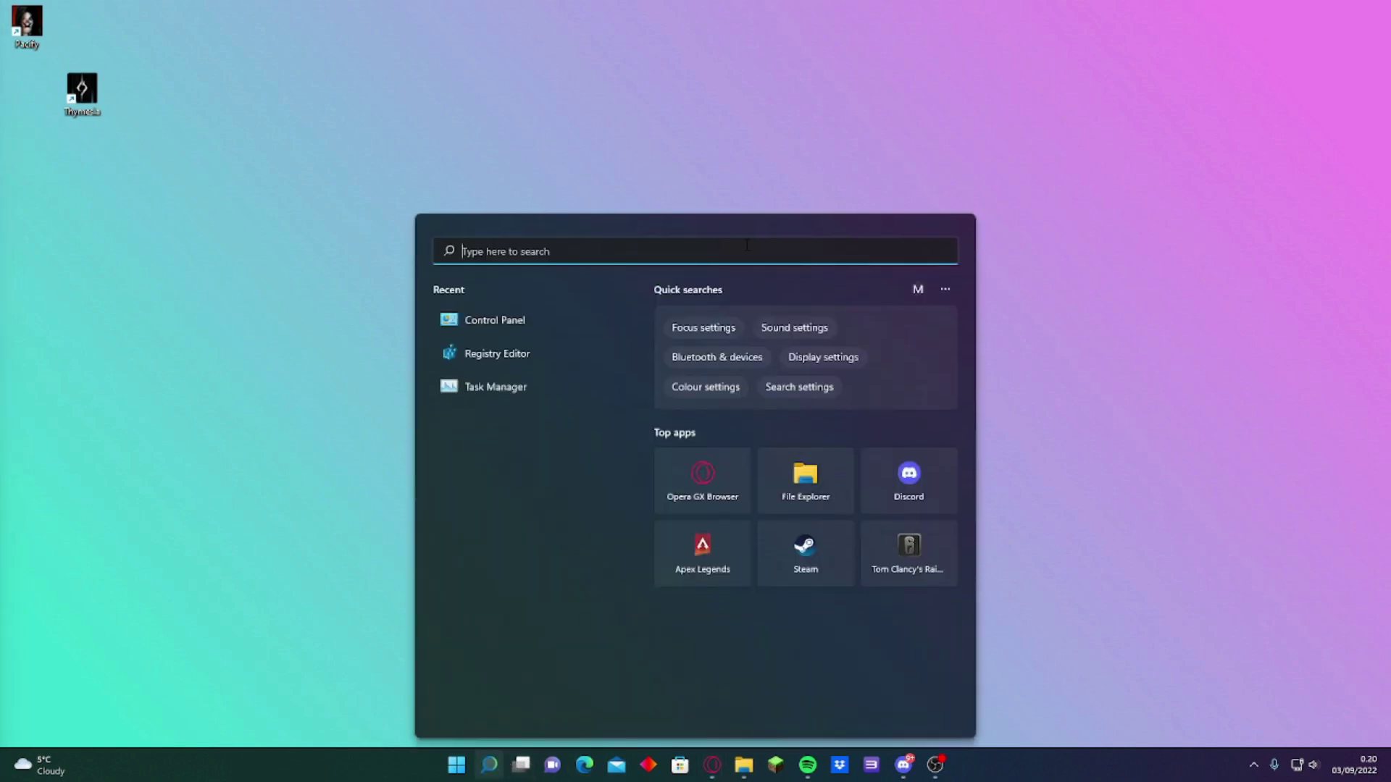
{"action": "left_click", "coordinate": [522, 330]}
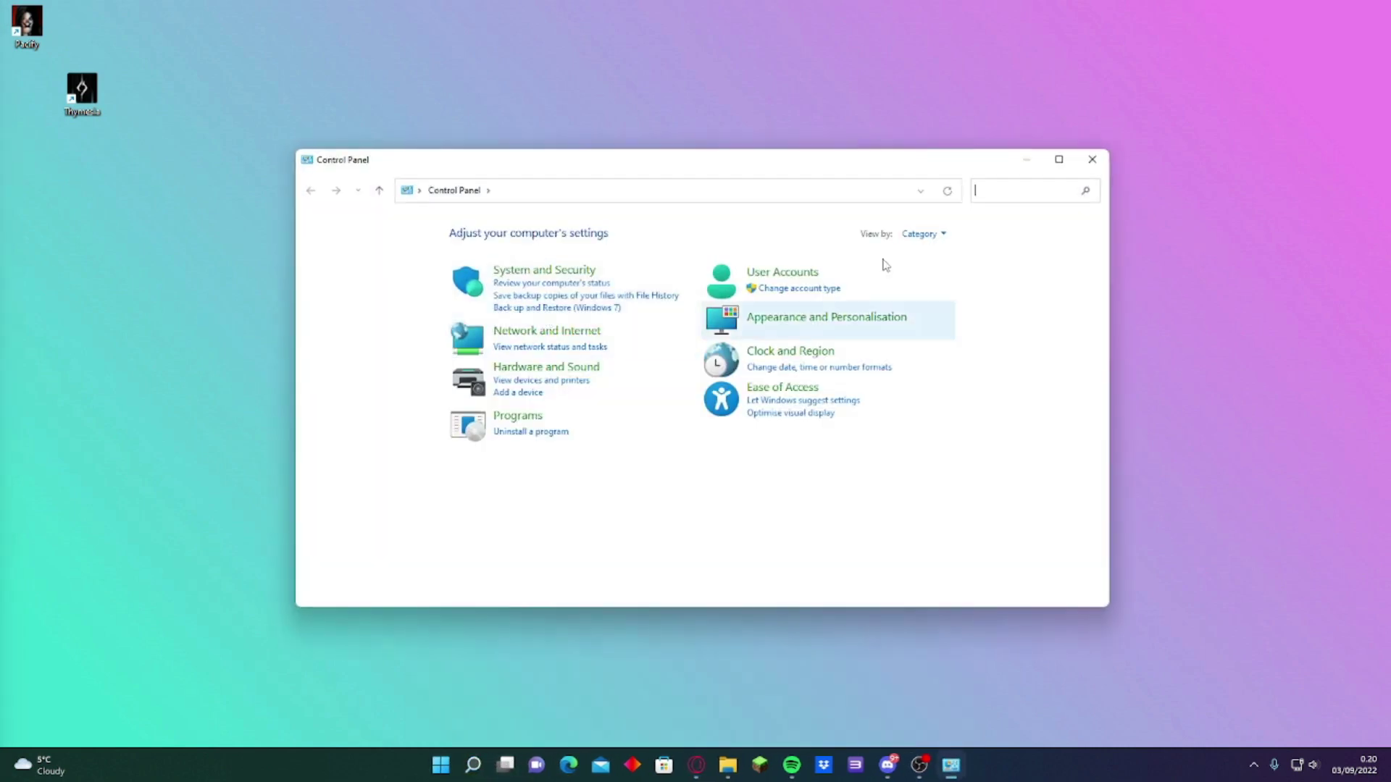
{"action": "left_click", "coordinate": [1015, 186]}
{"action": "type", "text": "op"}
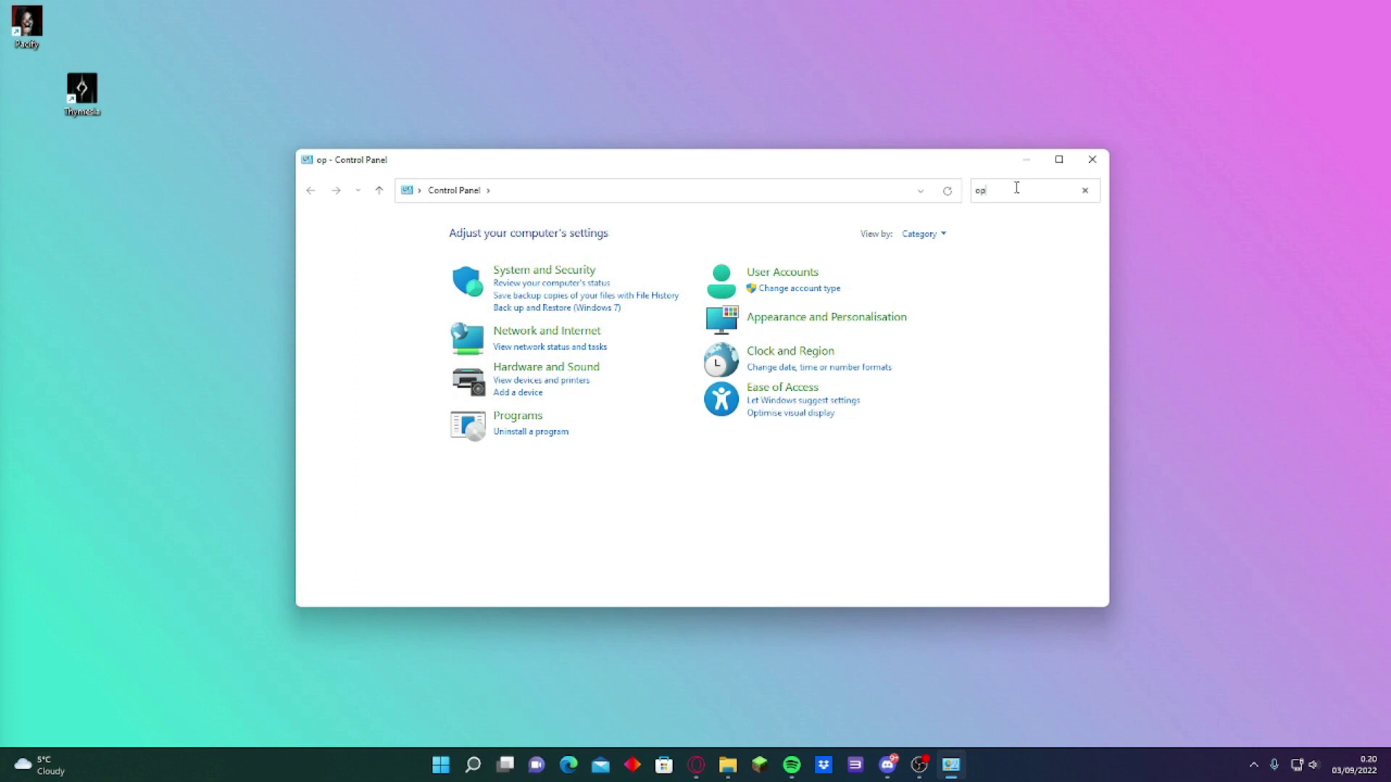
{"action": "type", "text": "tio"}
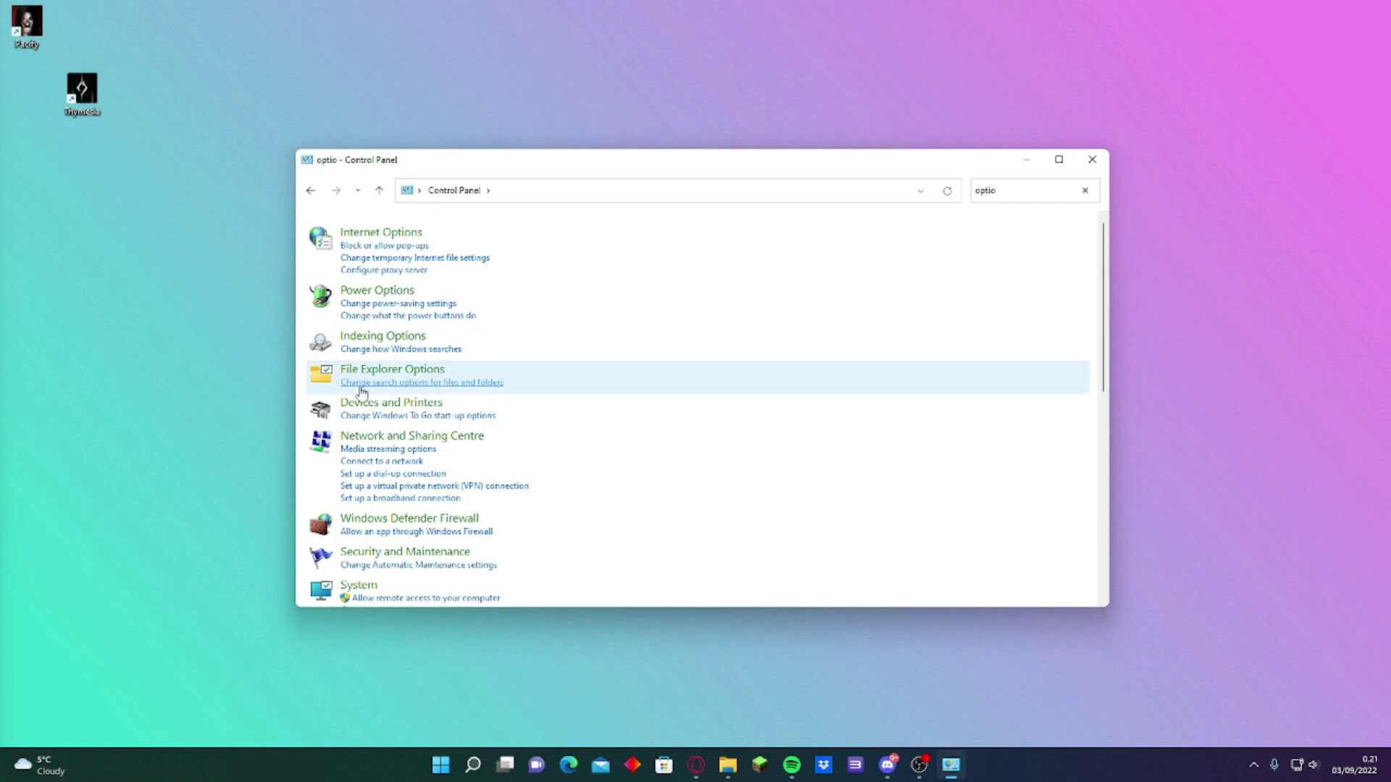
In File Explorer Options' View settings, apply 'Show hidden files, folders and drives' and close the dialog
{"action": "left_click", "coordinate": [459, 386]}
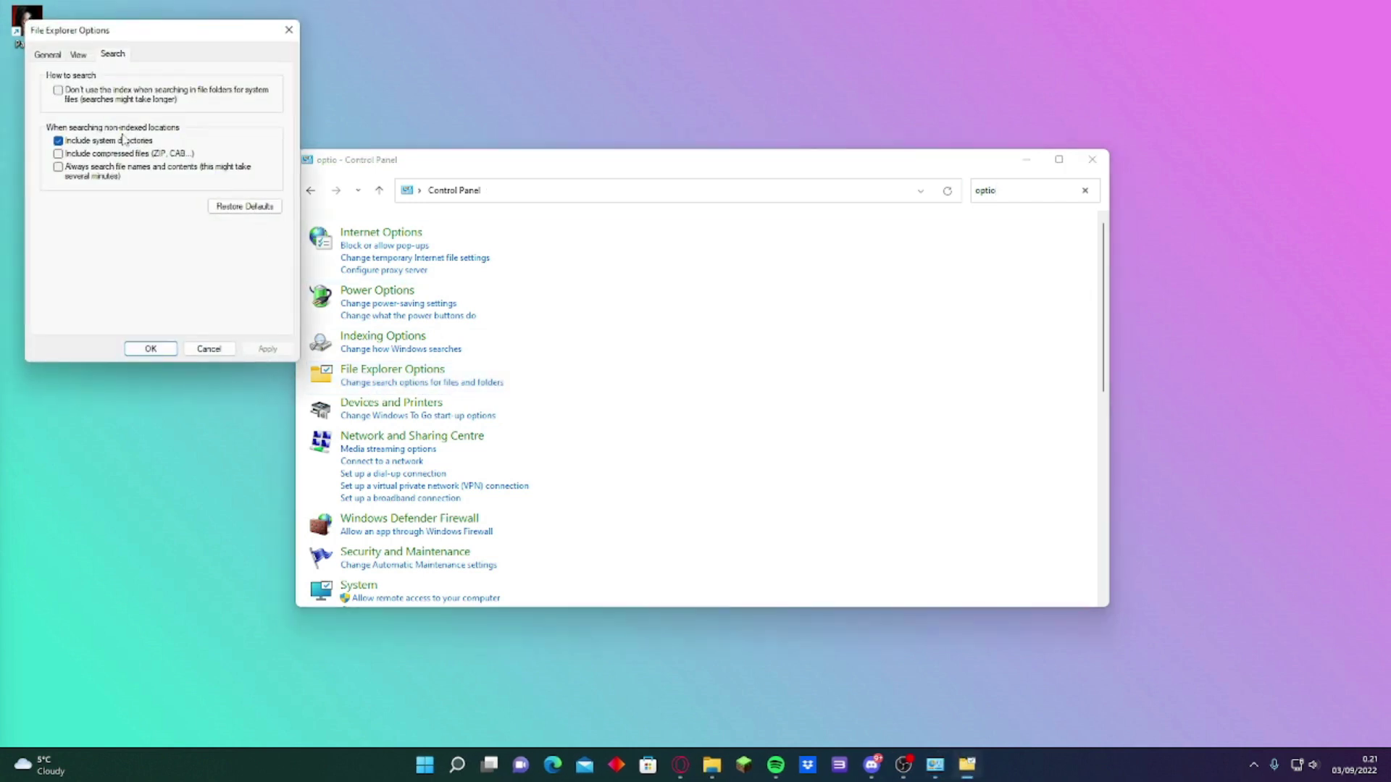
{"action": "left_click", "coordinate": [85, 58]}
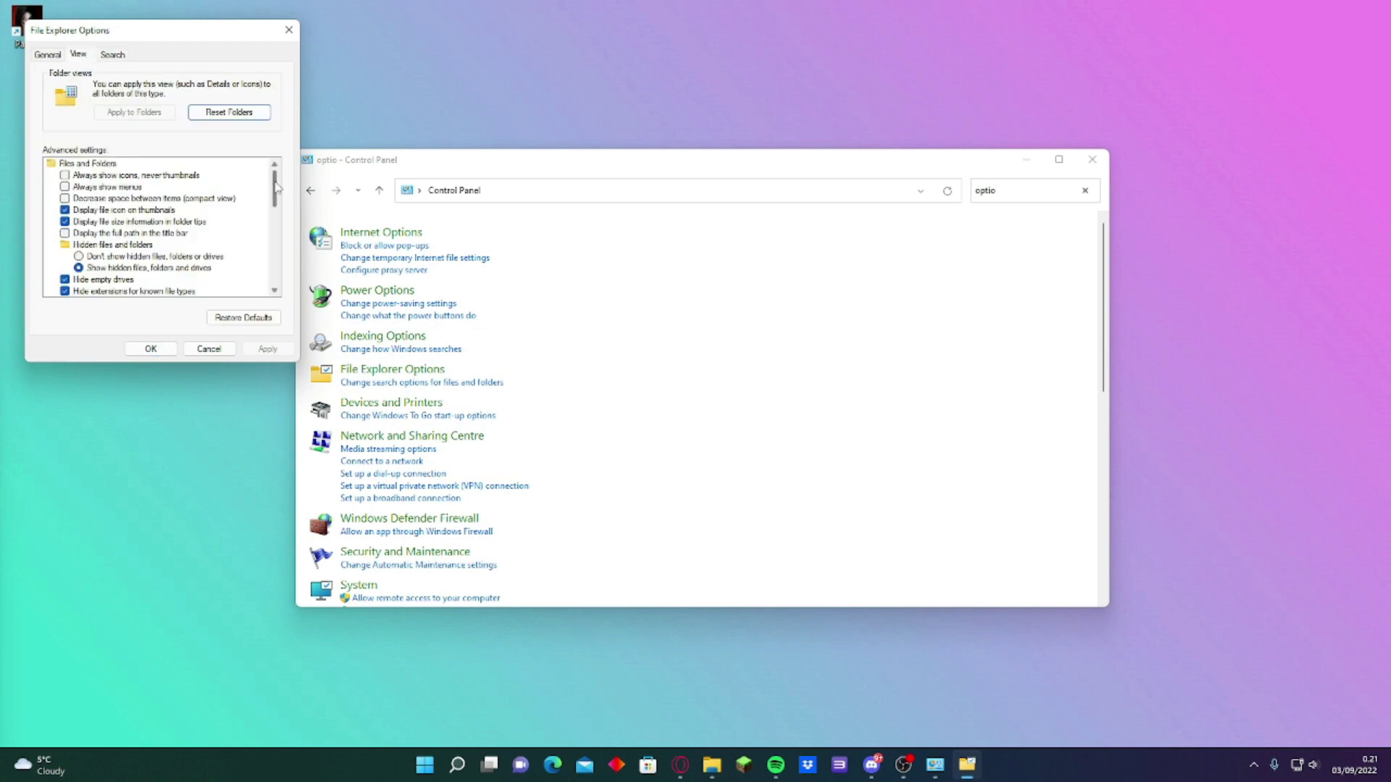
{"action": "left_click_drag", "start_coordinate": [276, 187], "coordinate": [276, 201]}
{"action": "left_click", "coordinate": [79, 210]}
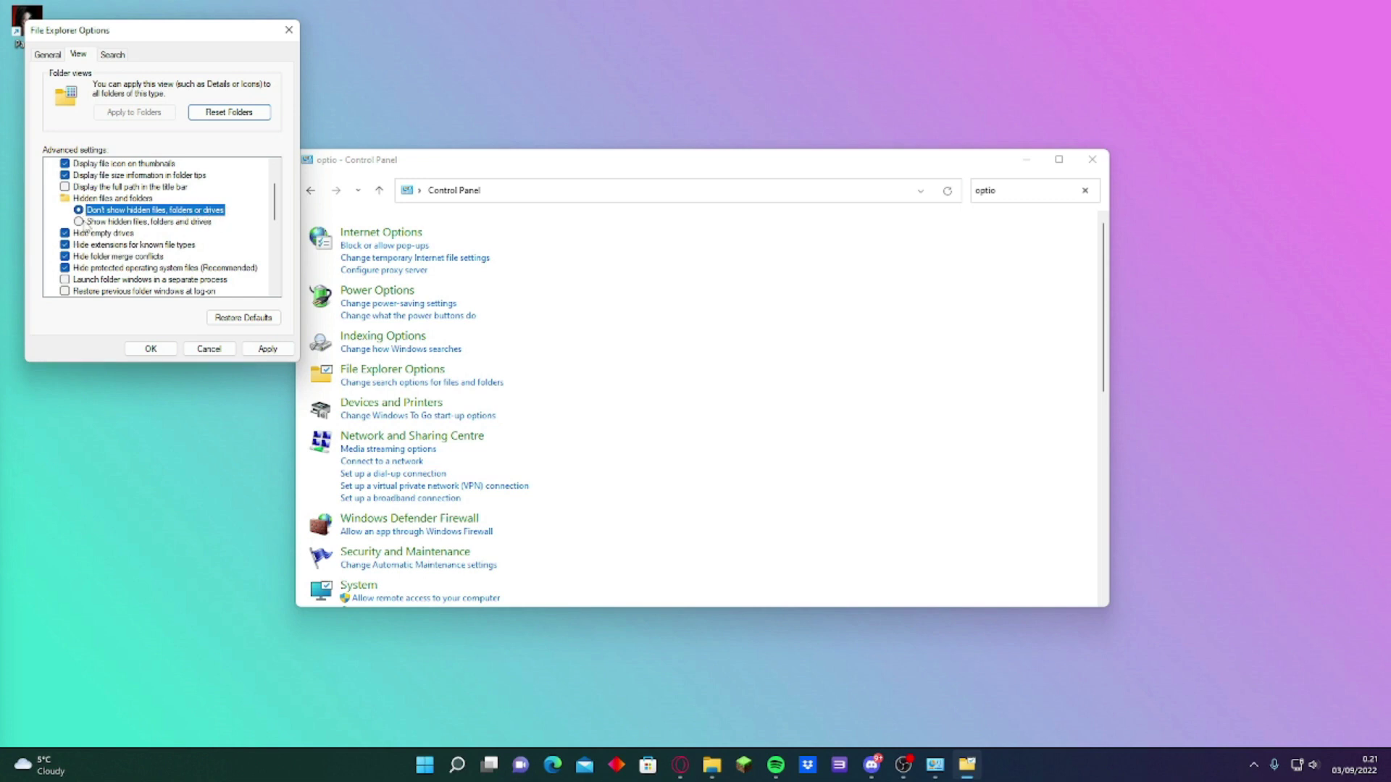
{"action": "left_click", "coordinate": [79, 221]}
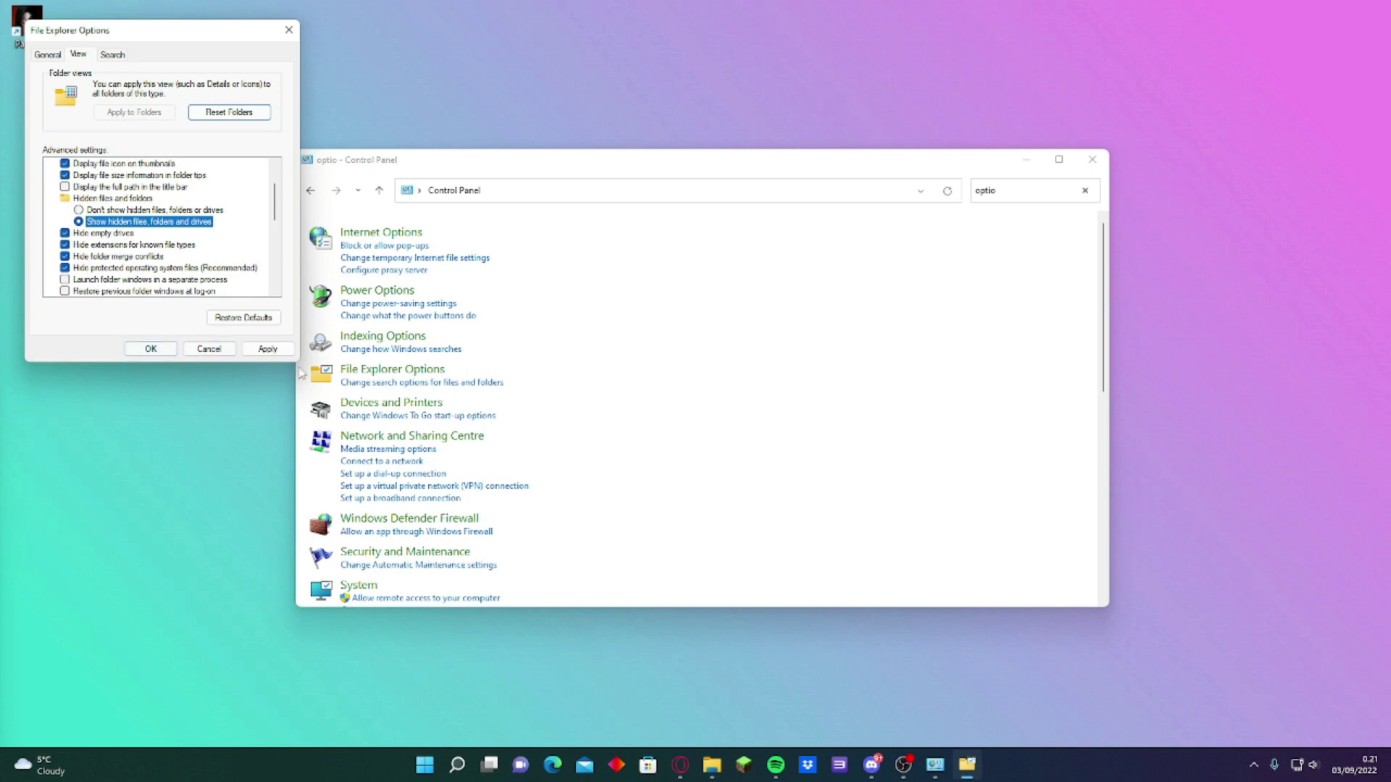
{"action": "left_click", "coordinate": [272, 352]}
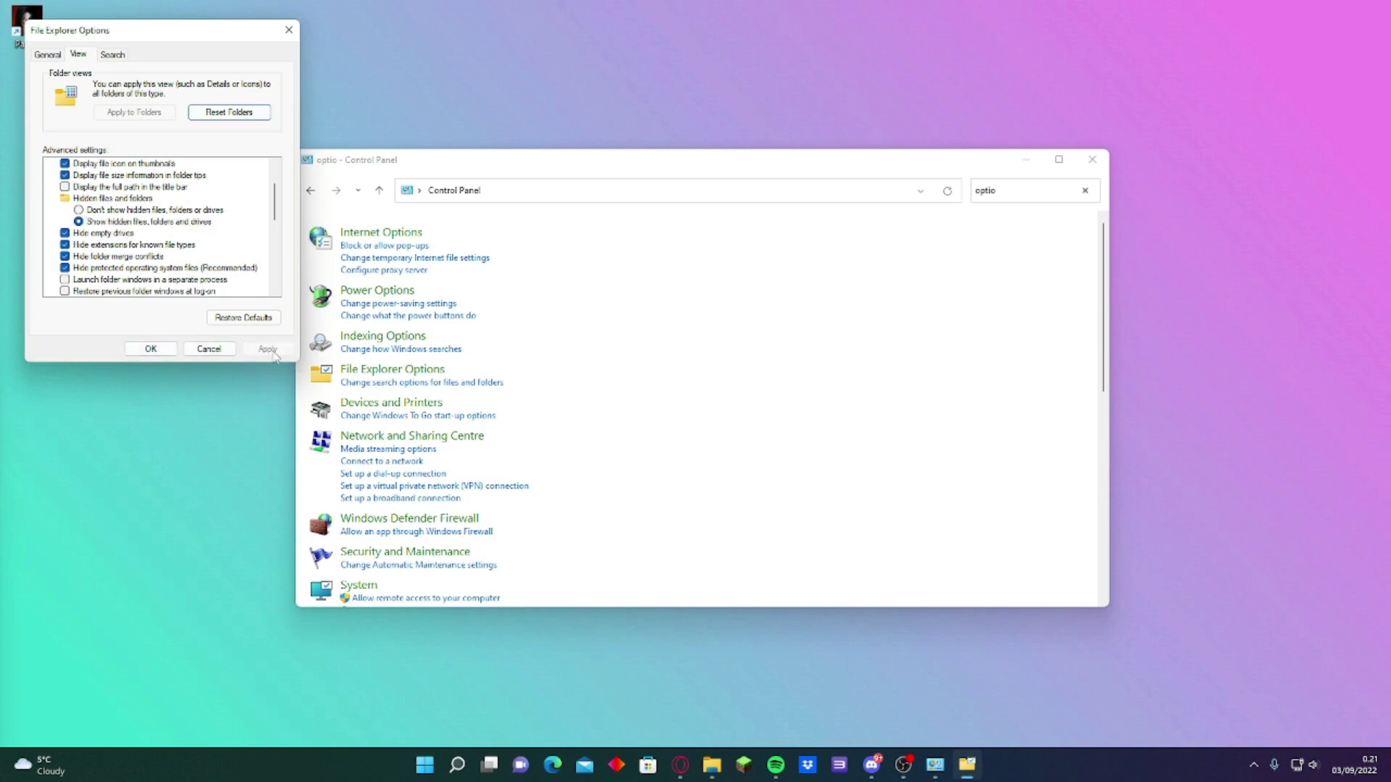
{"action": "left_click", "coordinate": [163, 351]}
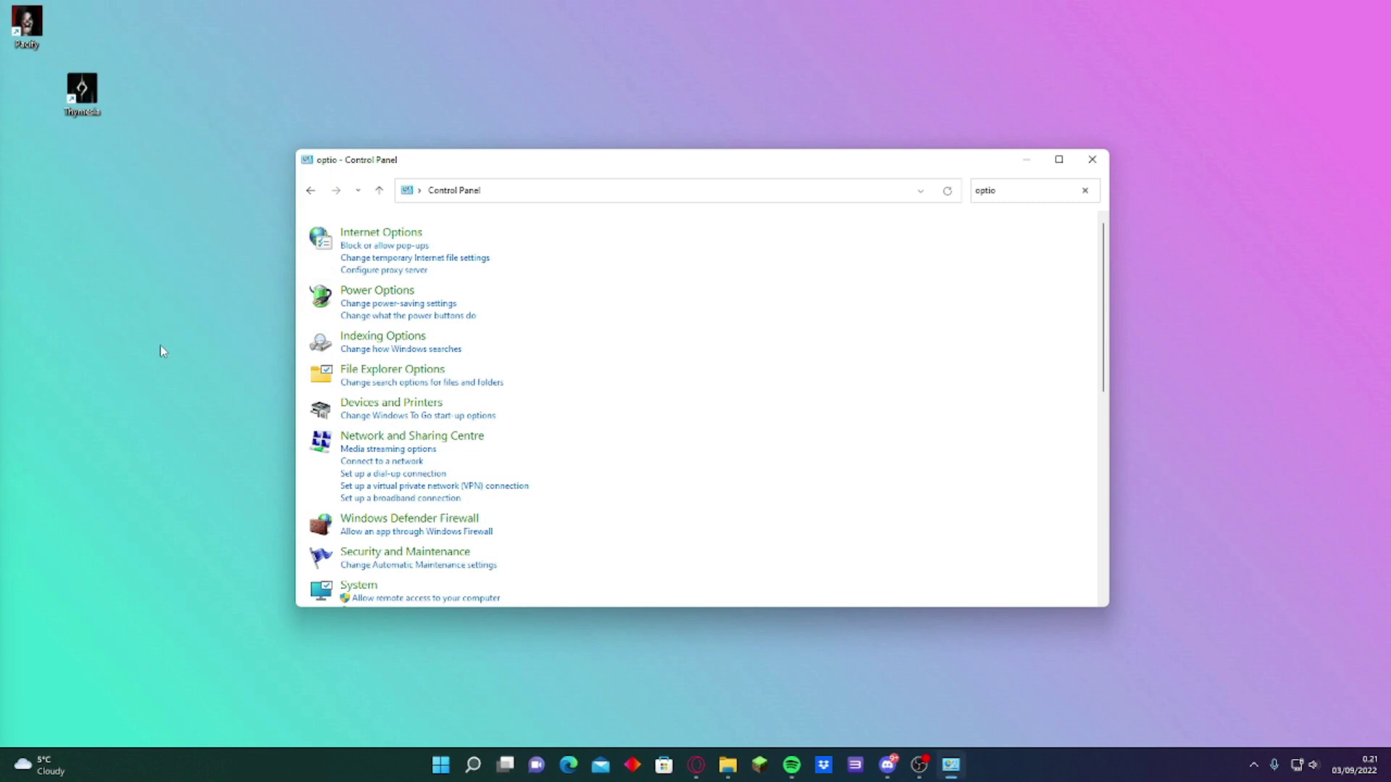
Close Control Panel and reopen File Explorer on the Windows (C:) drive via This PC
{"action": "left_click", "coordinate": [1105, 160]}
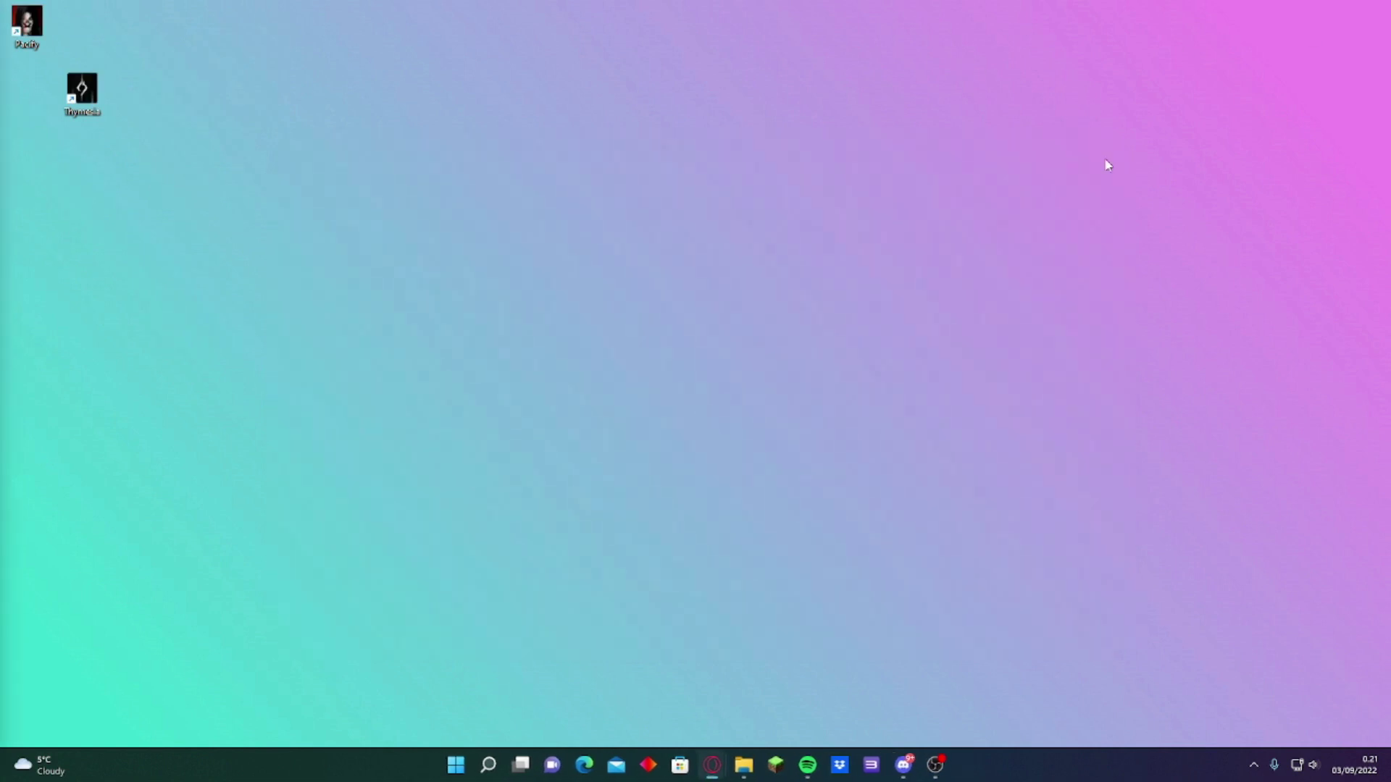
{"action": "left_click", "coordinate": [744, 766]}
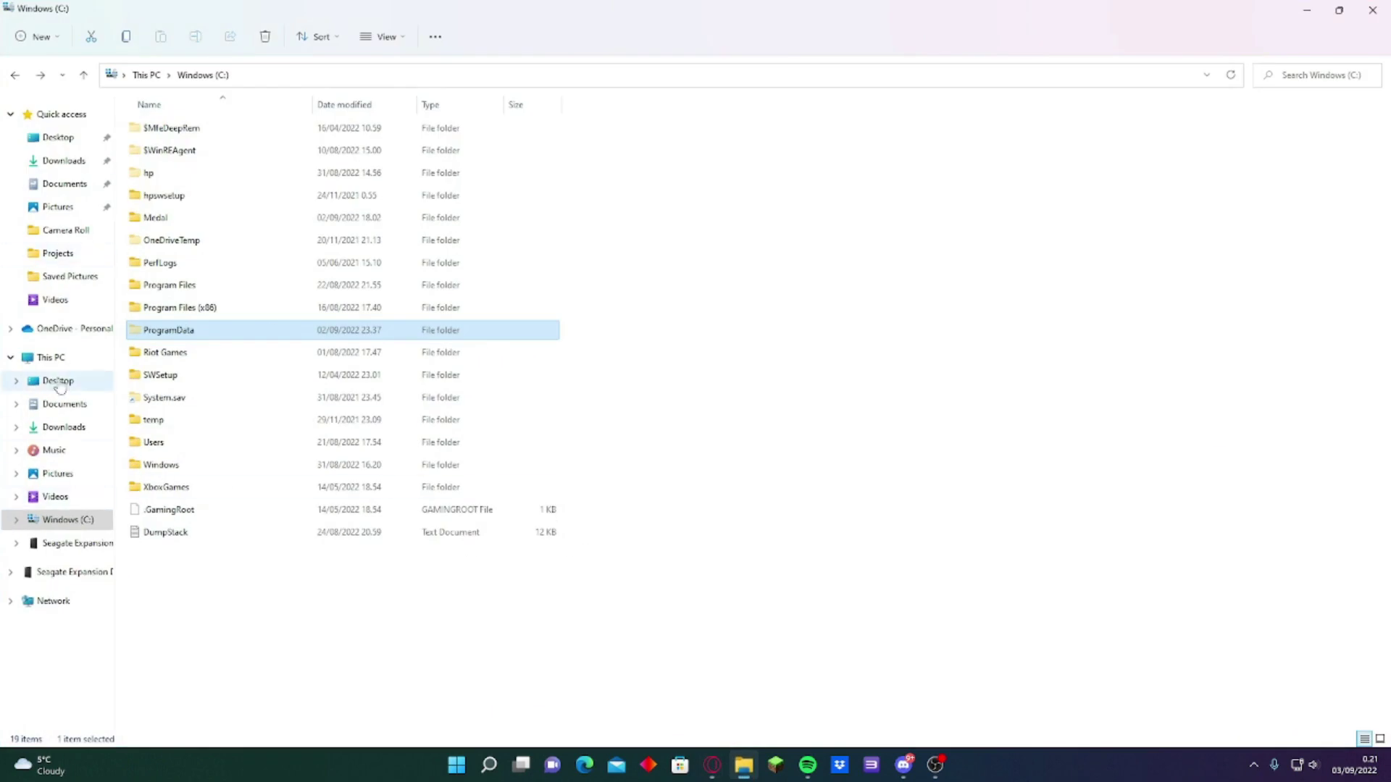
{"action": "left_click", "coordinate": [53, 357]}
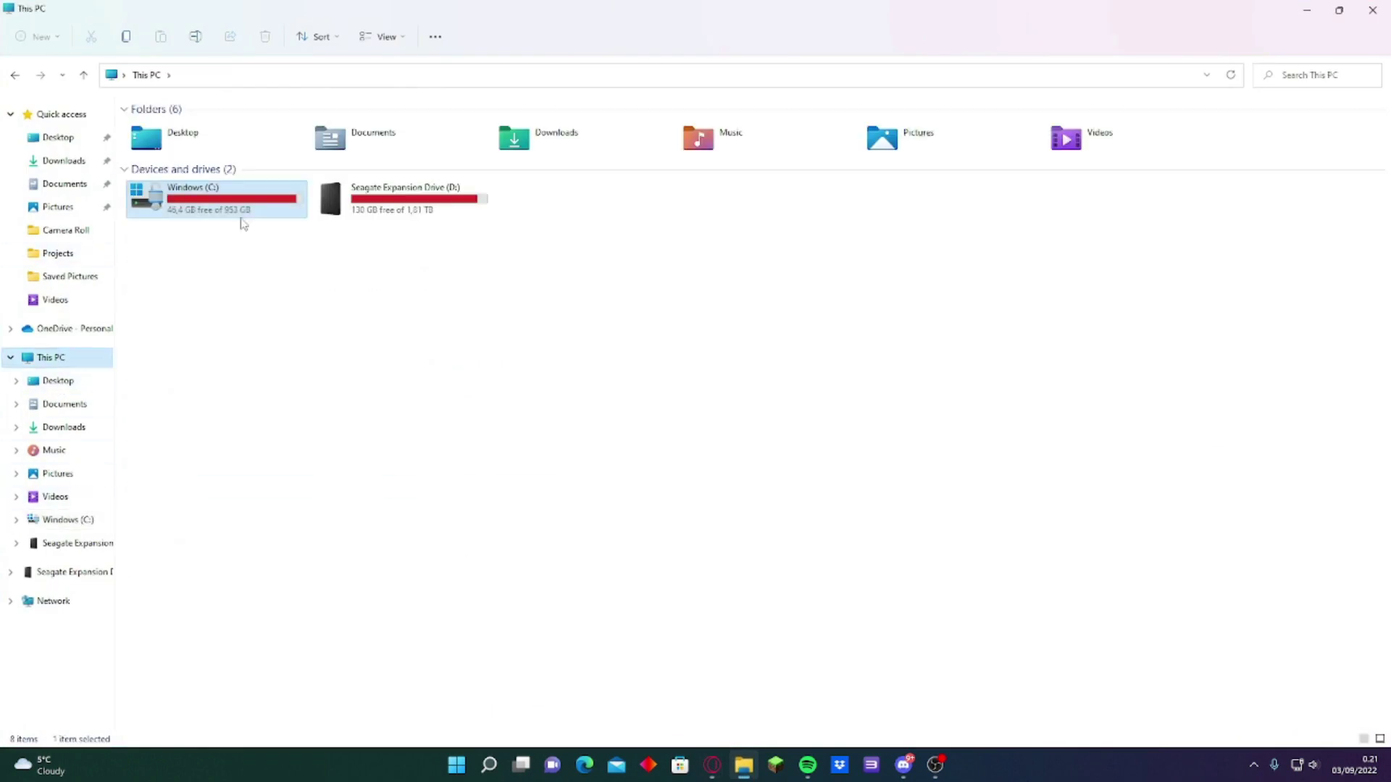
{"action": "double_click", "coordinate": [218, 211]}
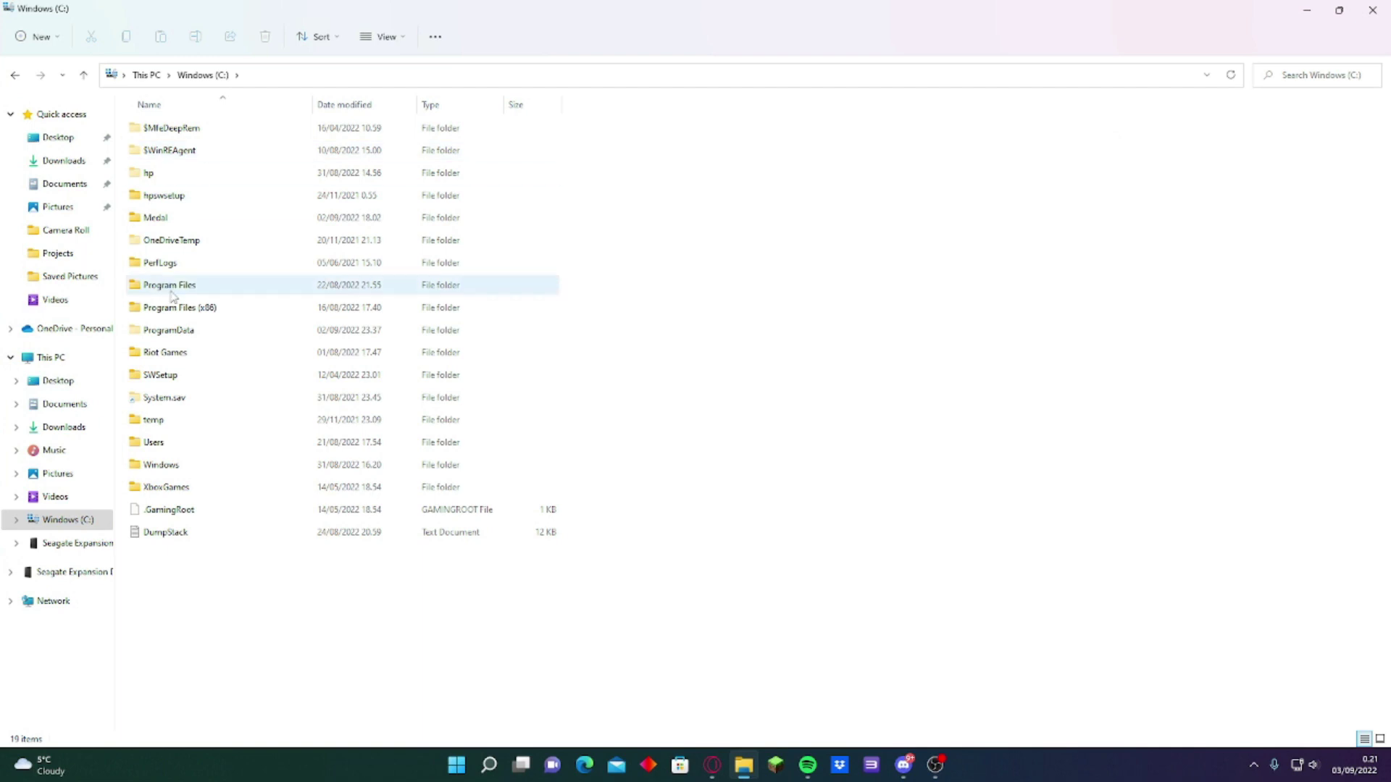
Open ProgramData, inspect the Altruistics folder's lone settings file, and return to ProgramData
{"action": "double_click", "coordinate": [202, 336]}
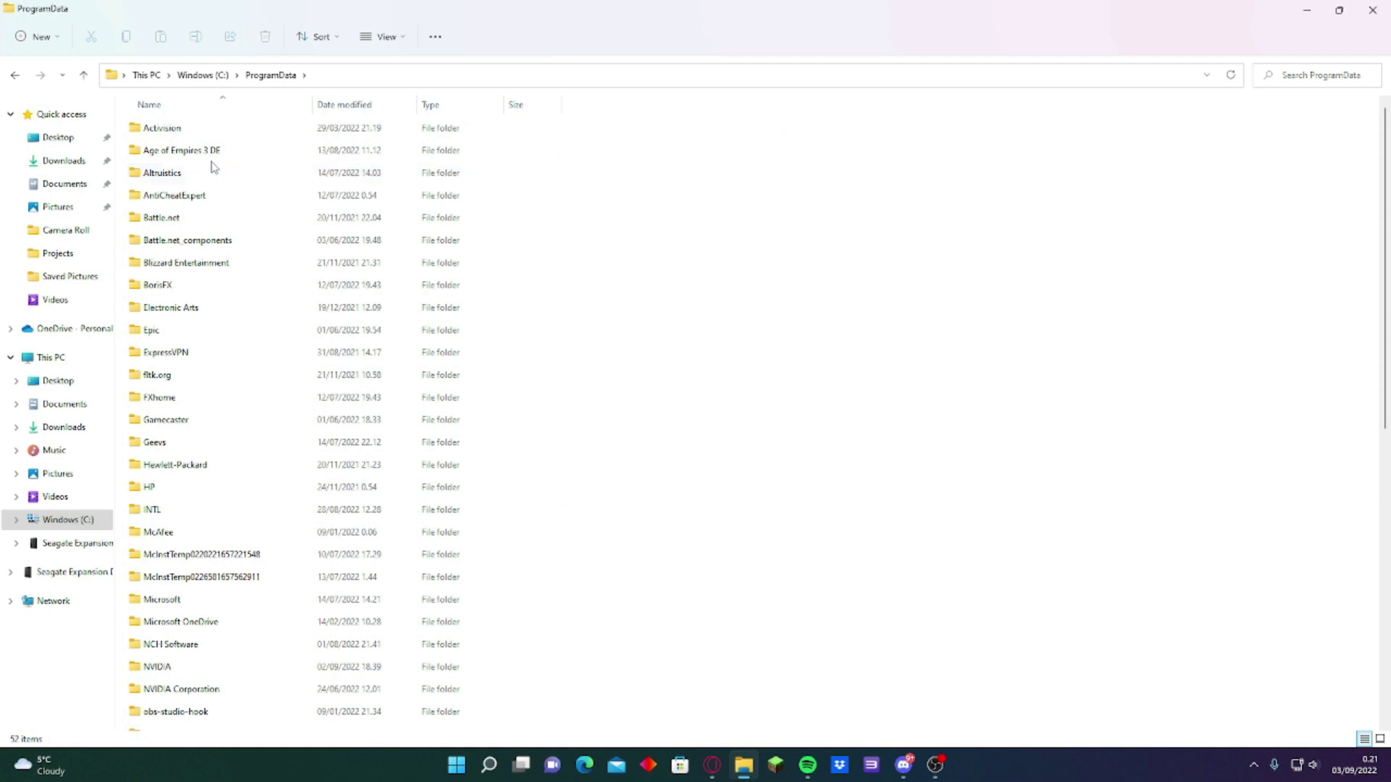
{"action": "left_click", "coordinate": [215, 174]}
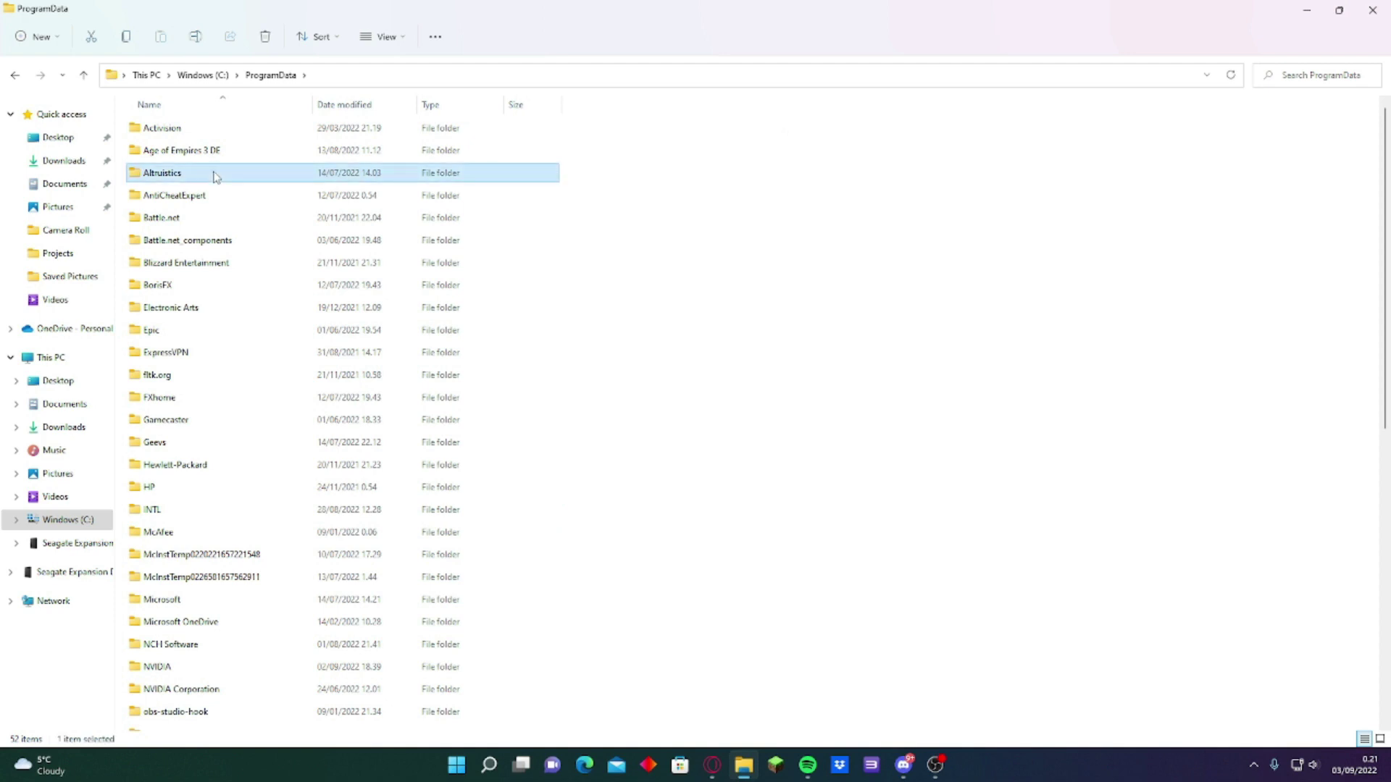
{"action": "double_click", "coordinate": [215, 176]}
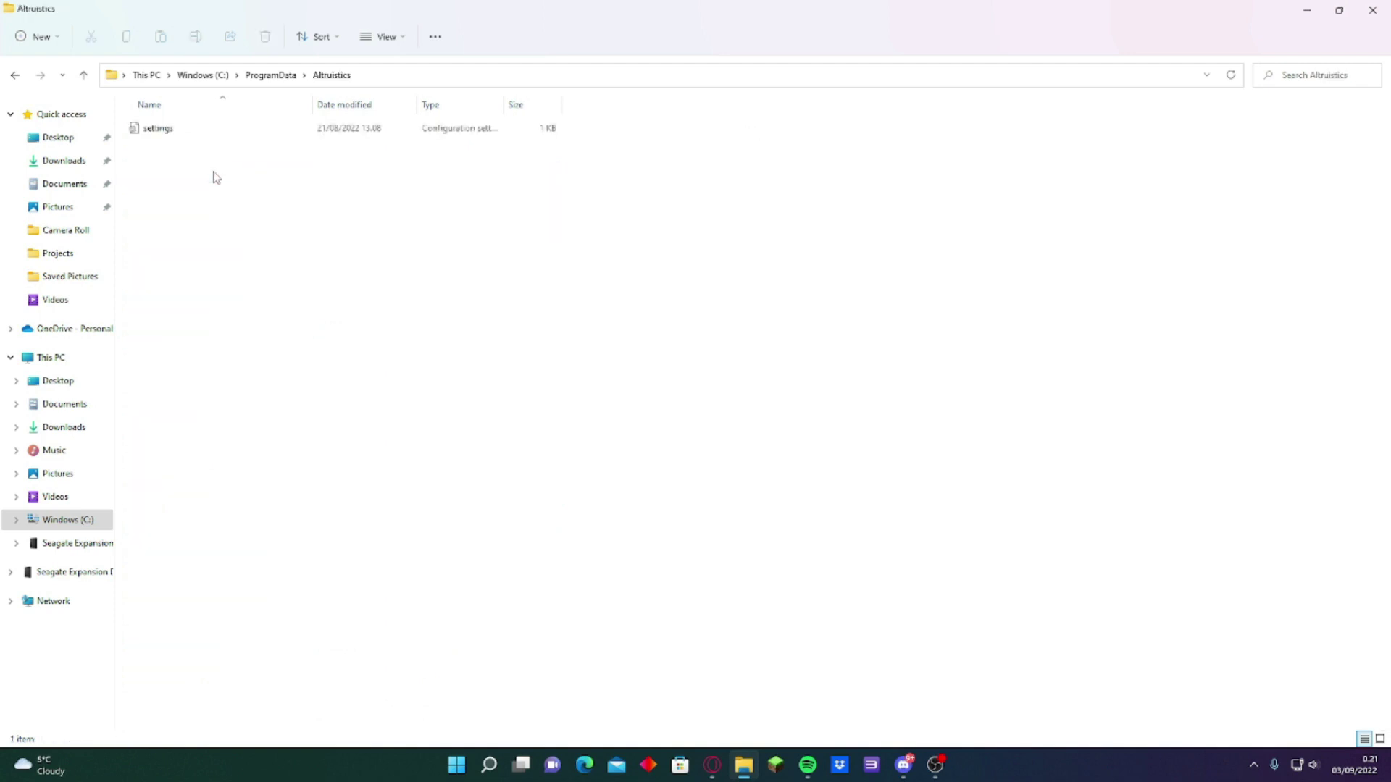
{"action": "left_click", "coordinate": [15, 75]}
Delete the Altruistics folder from ProgramData, go back to drive C, and close File Explorer
{"action": "right_click", "coordinate": [163, 173]}
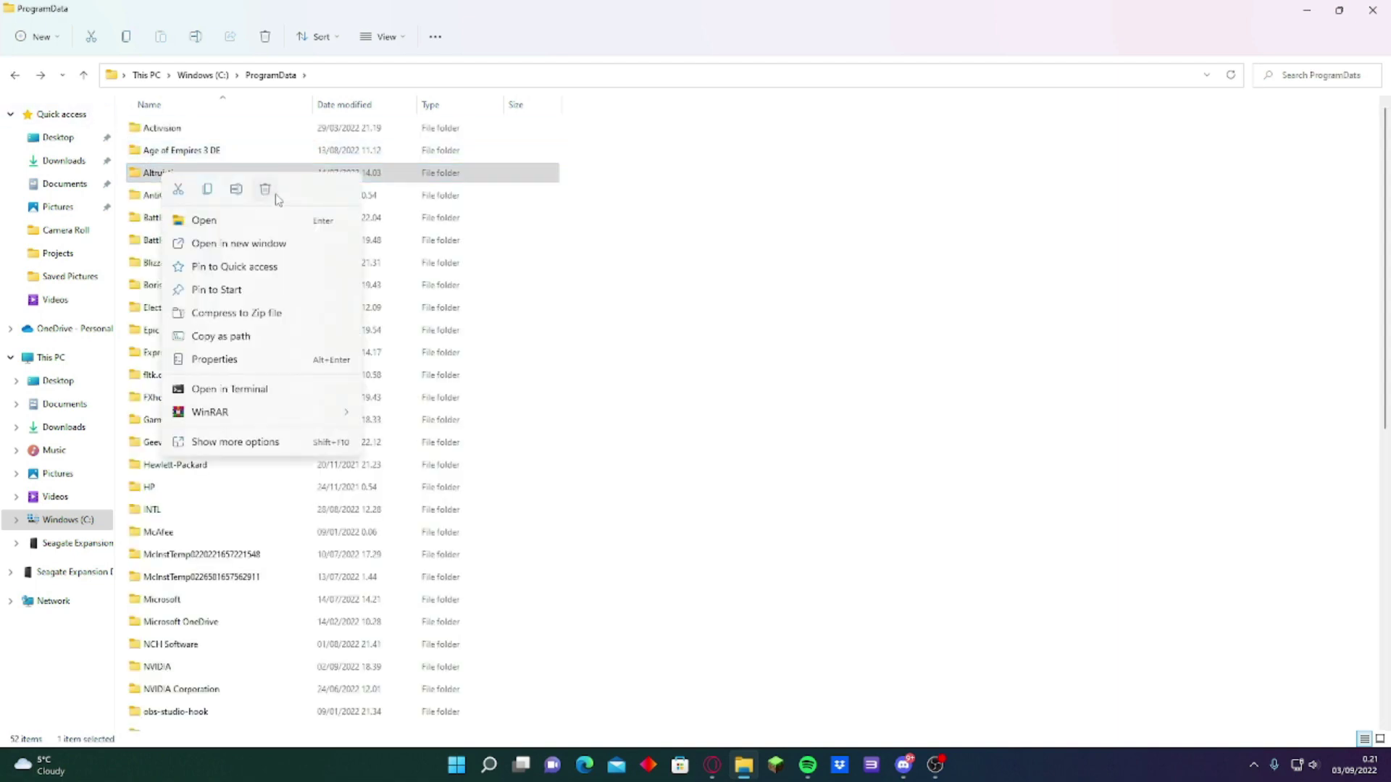
{"action": "left_click", "coordinate": [264, 188]}
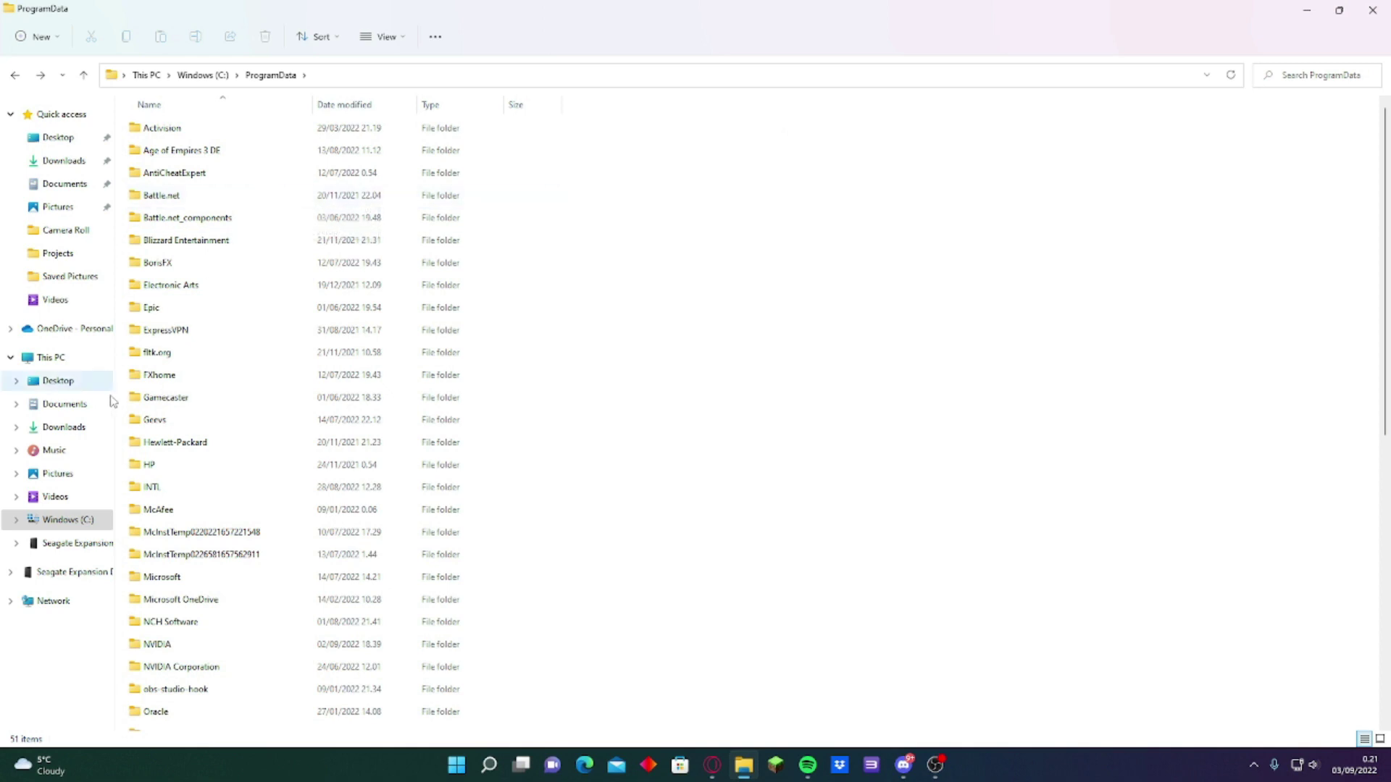
{"action": "left_click", "coordinate": [14, 75]}
{"action": "left_click", "coordinate": [232, 314]}
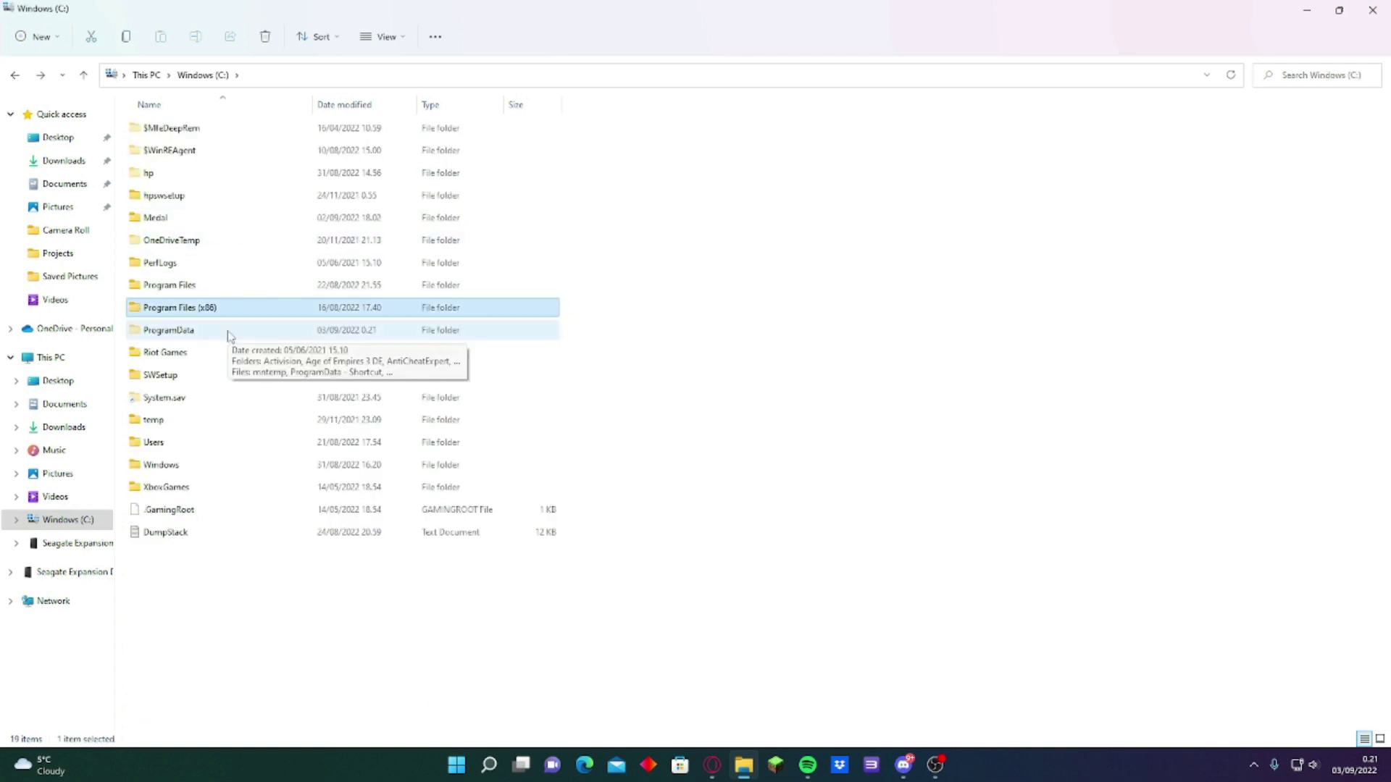
{"action": "left_click", "coordinate": [1373, 10]}
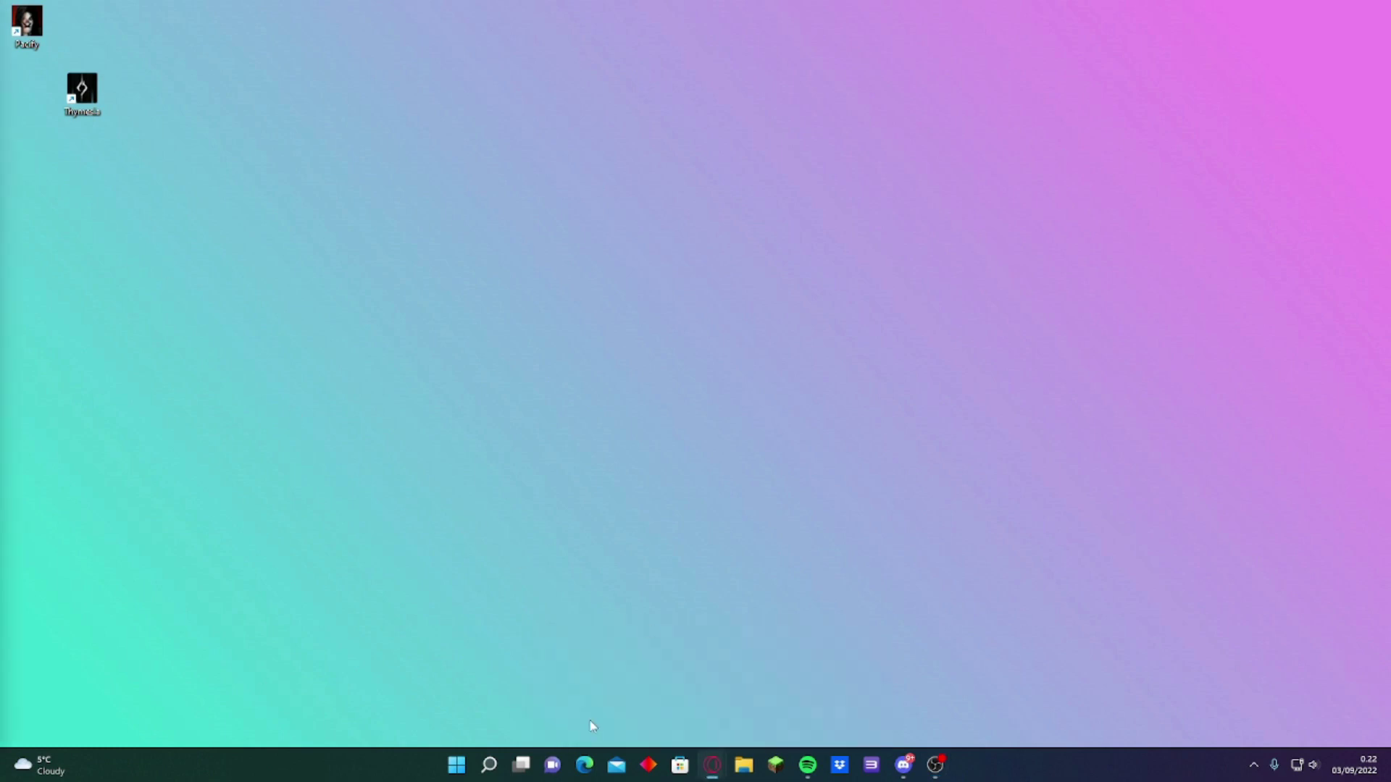
Return to Opera and open the account's Kanava (Channel) page listing its five uploads
{"action": "mouse_move", "coordinate": [712, 765]}
{"action": "left_click", "coordinate": [781, 711]}
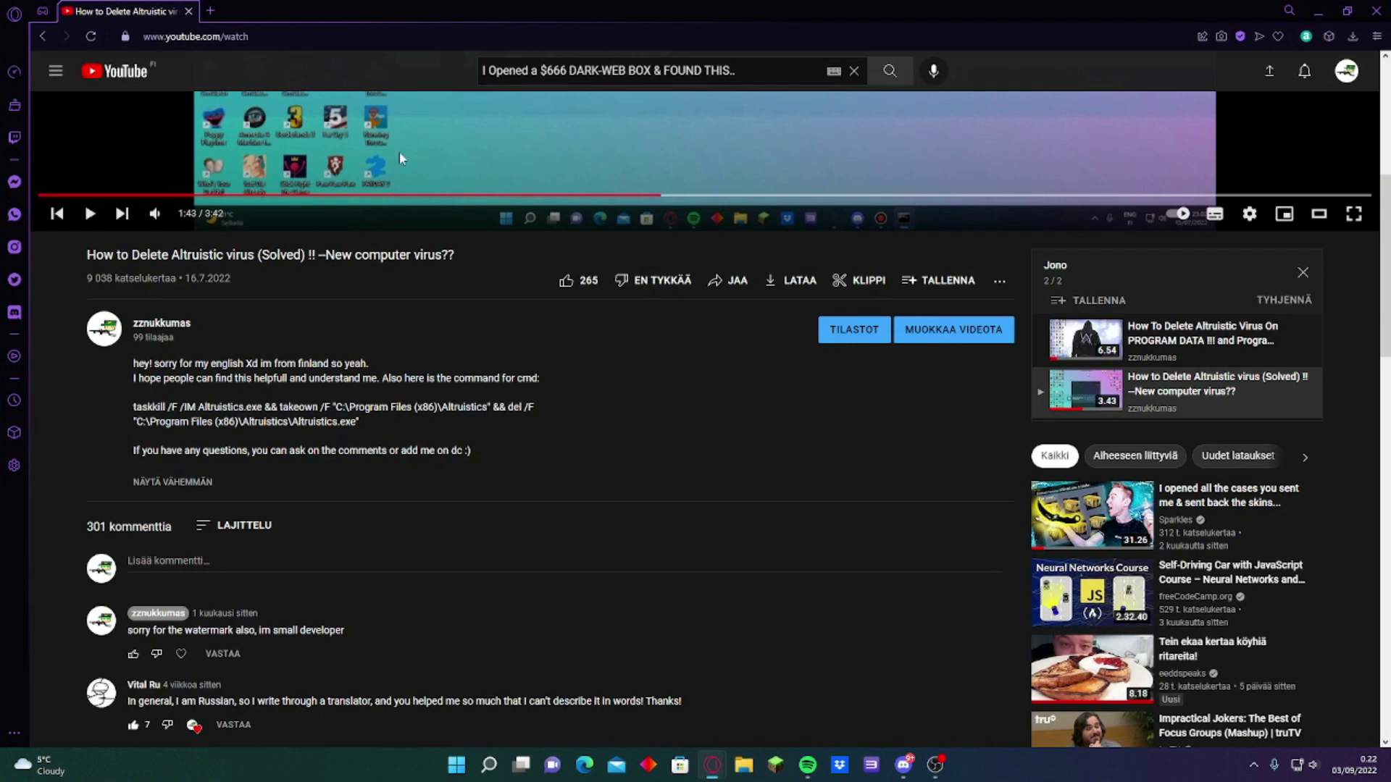
{"action": "scroll", "coordinate": [398, 151], "scroll_direction": "up", "scroll_amount": 5}
{"action": "left_click", "coordinate": [1346, 70]}
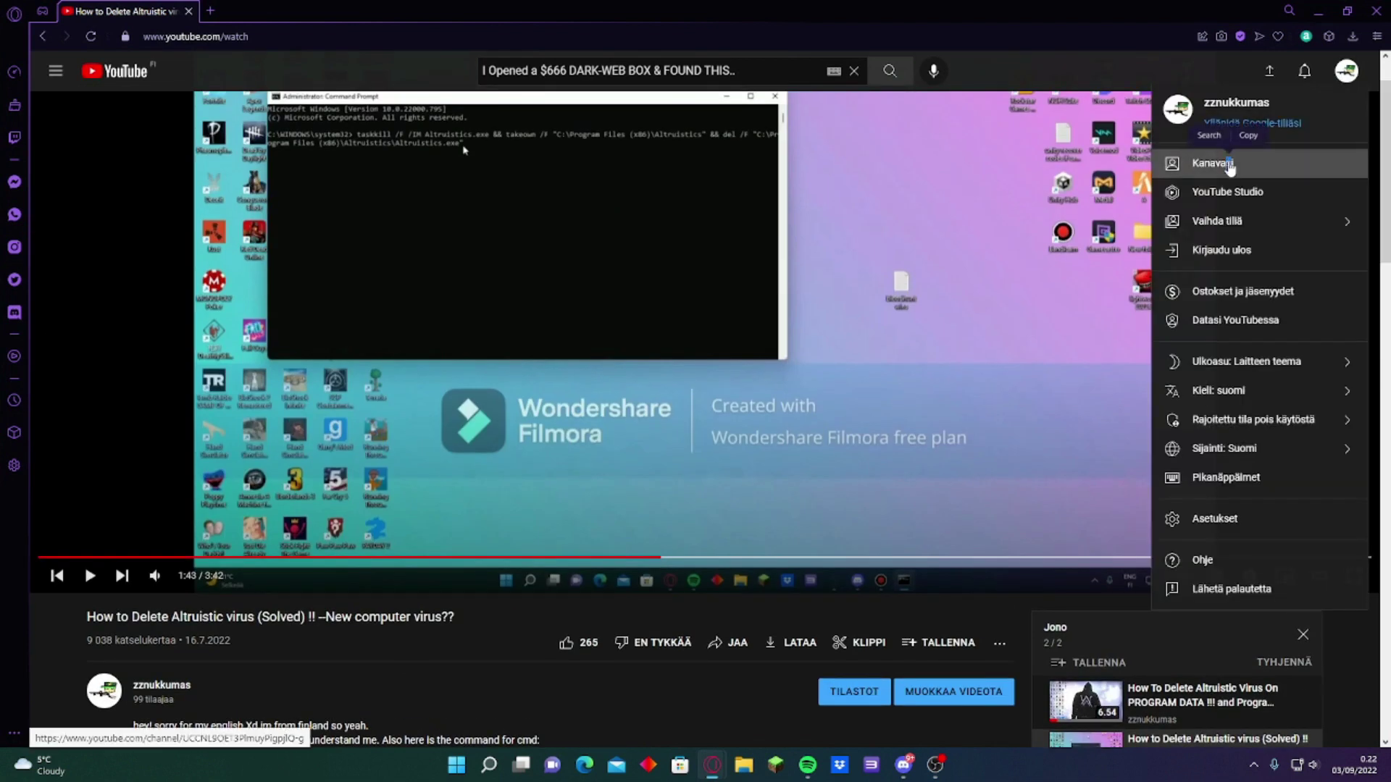
{"action": "left_click", "coordinate": [1235, 164]}
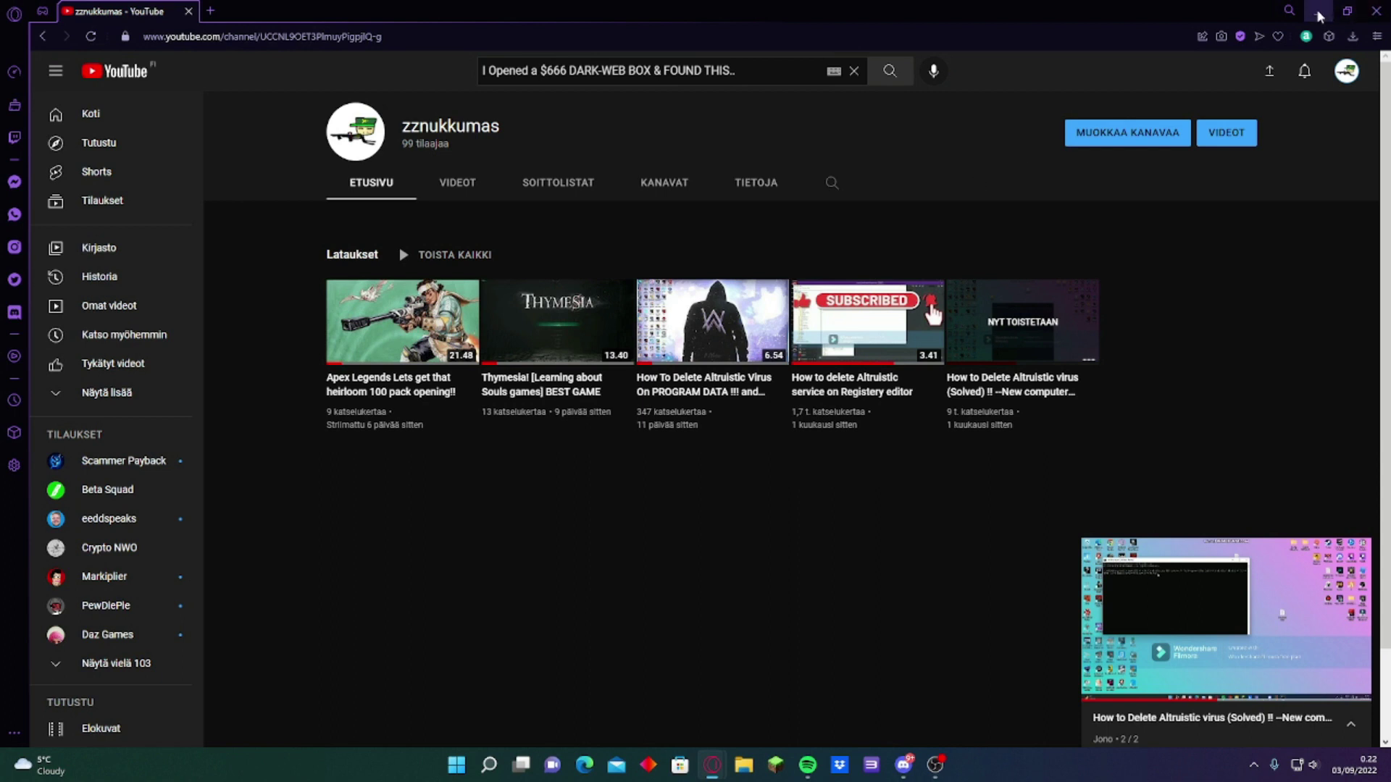
Search Google in a new tab for 'how to enter in safe mode in windows 11'
{"action": "left_click", "coordinate": [213, 11]}
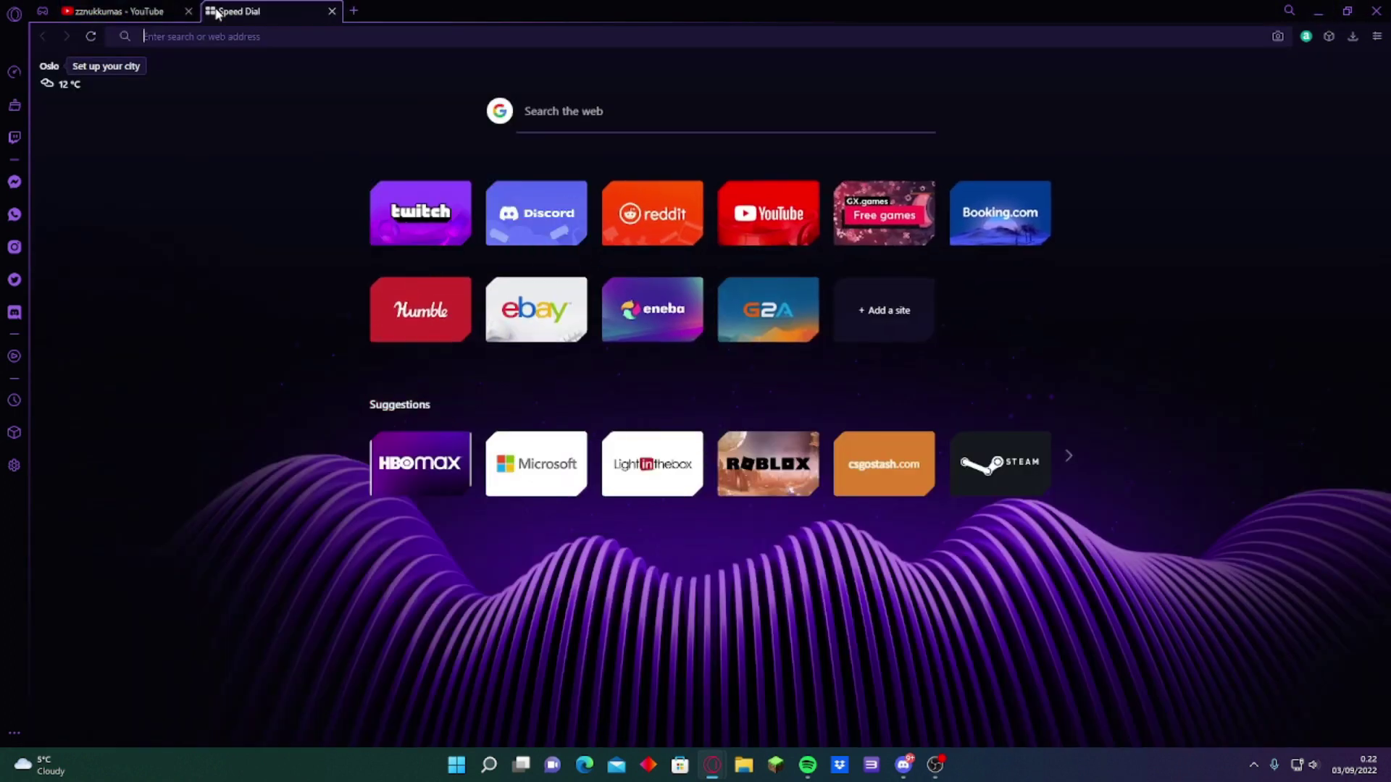
{"action": "left_click", "coordinate": [437, 36]}
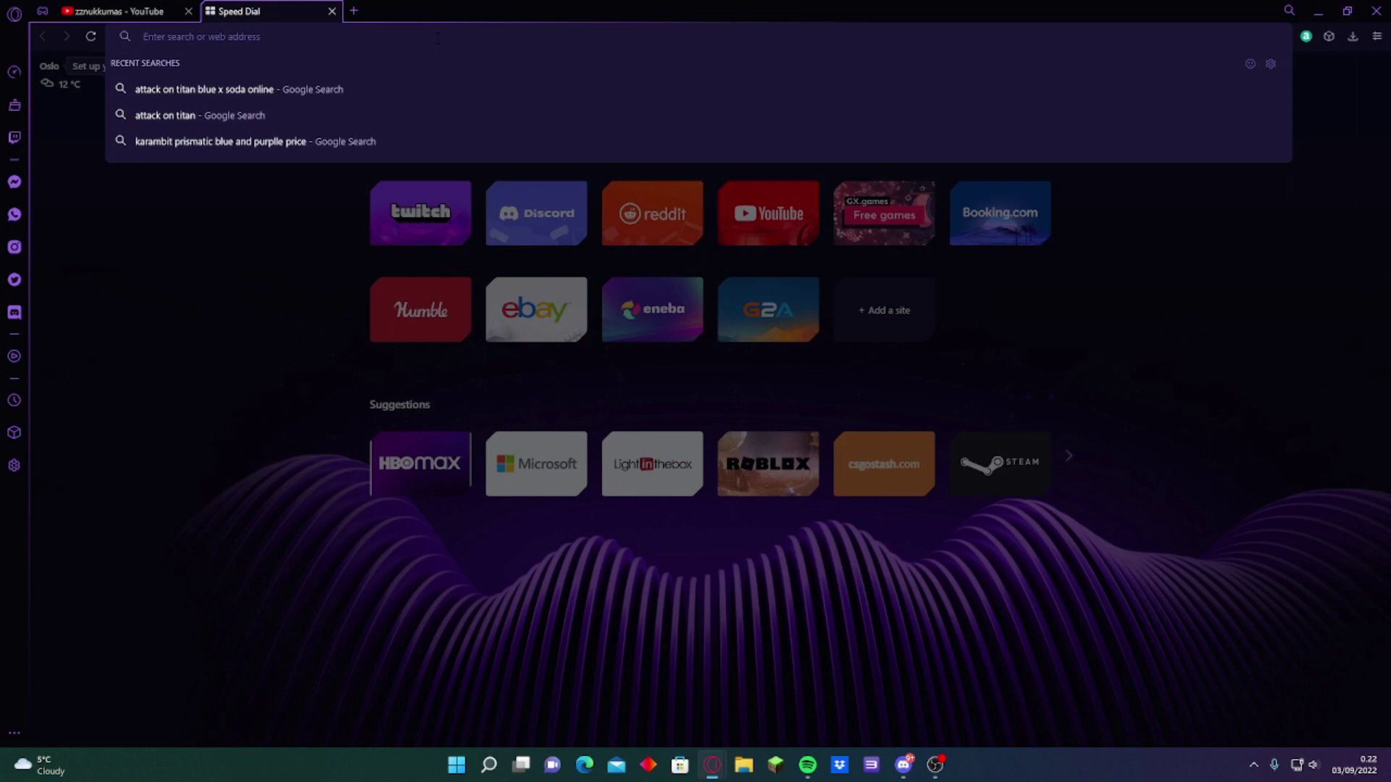
{"action": "type", "text": "how to enter in"}
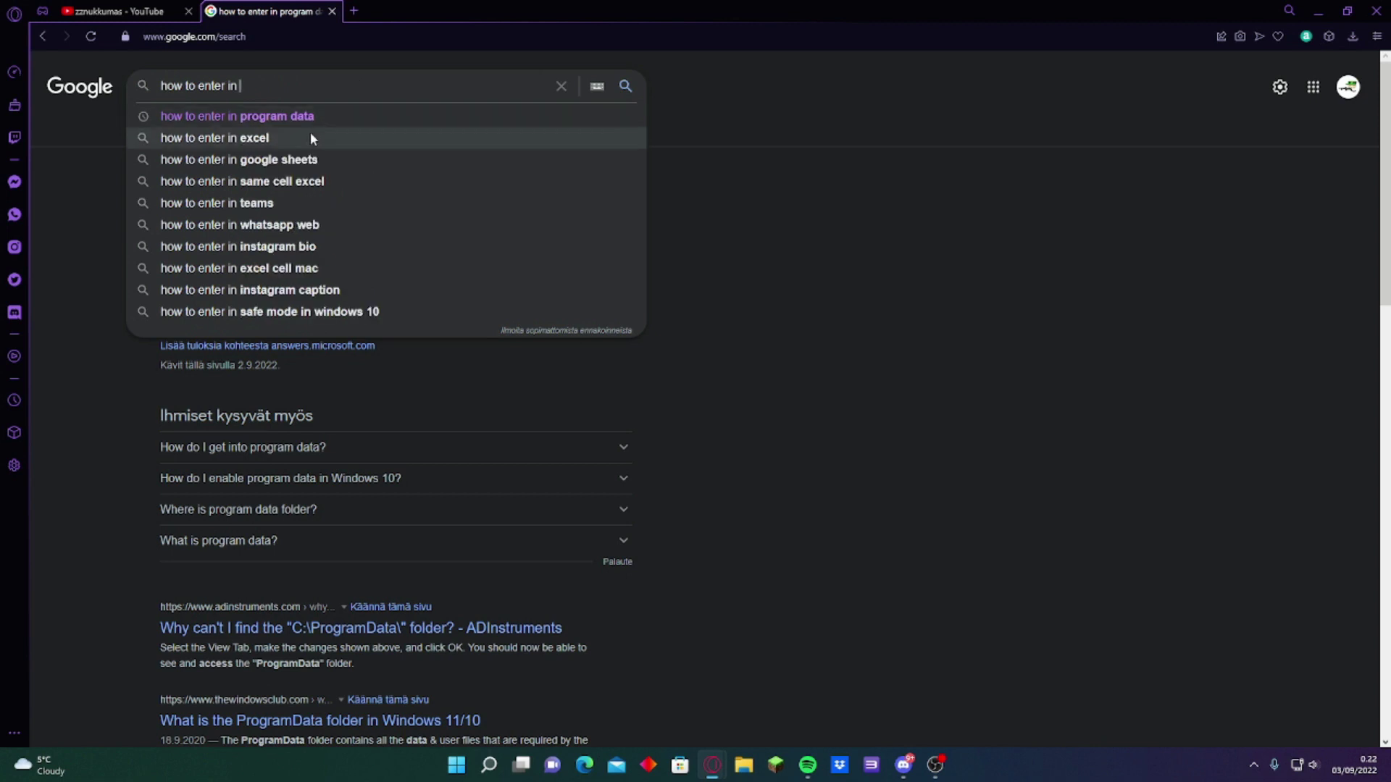
{"action": "type", "text": "sav"}
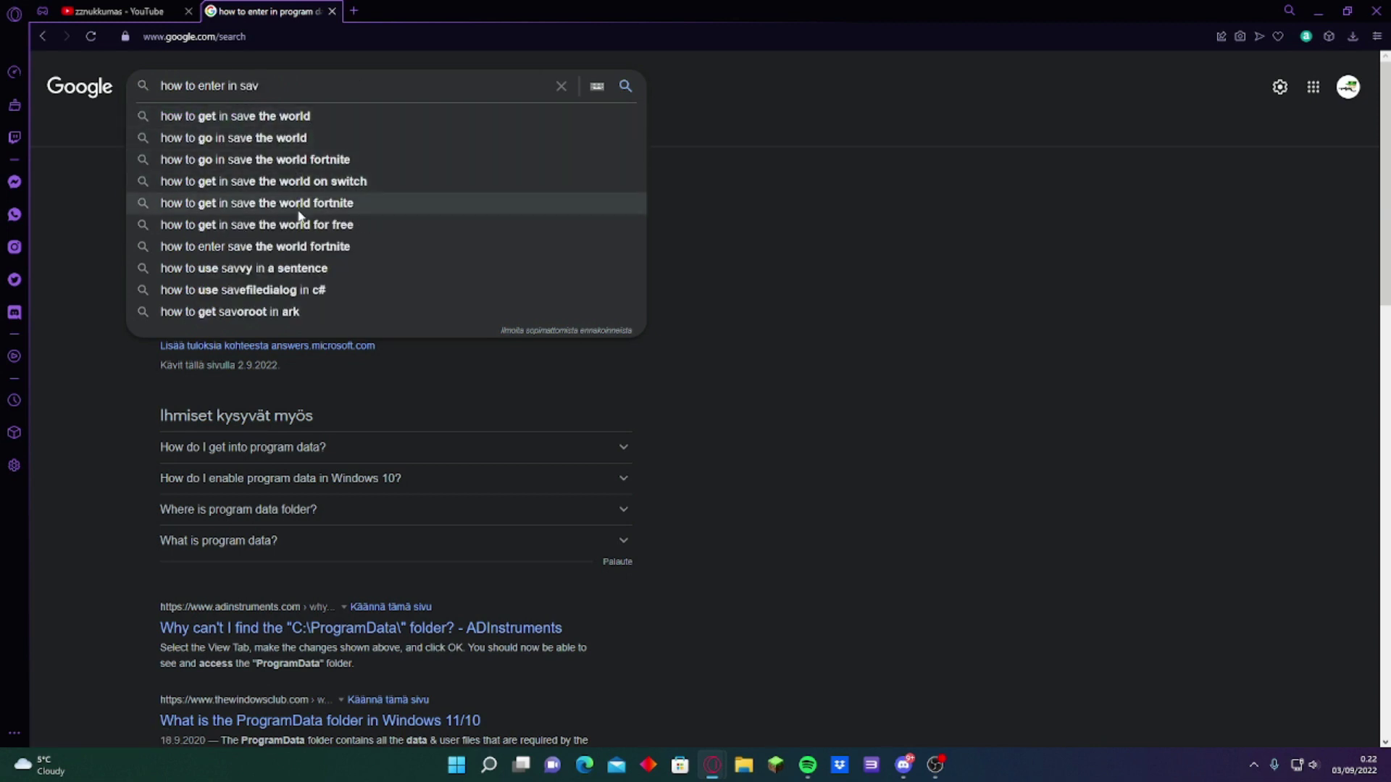
{"action": "type", "text": "e"}
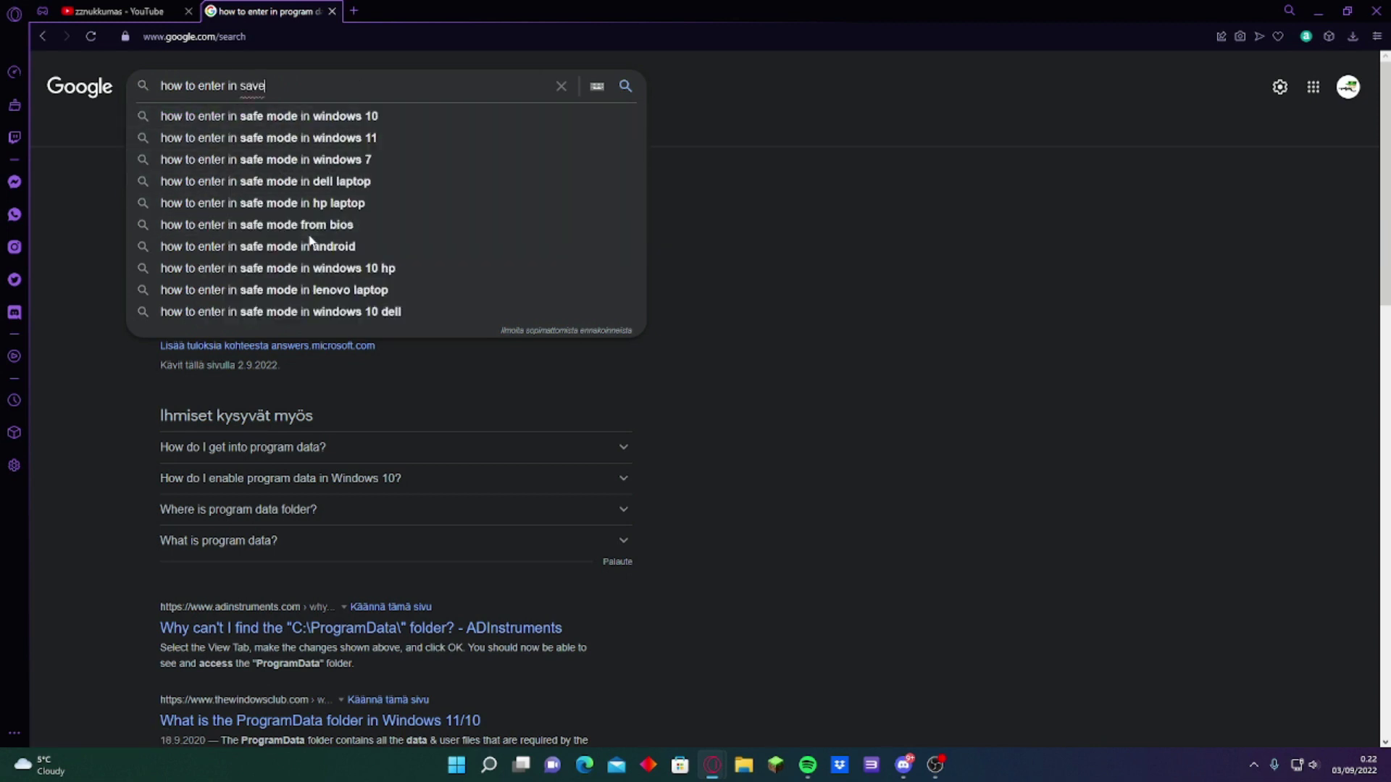
{"action": "left_click", "coordinate": [335, 137]}
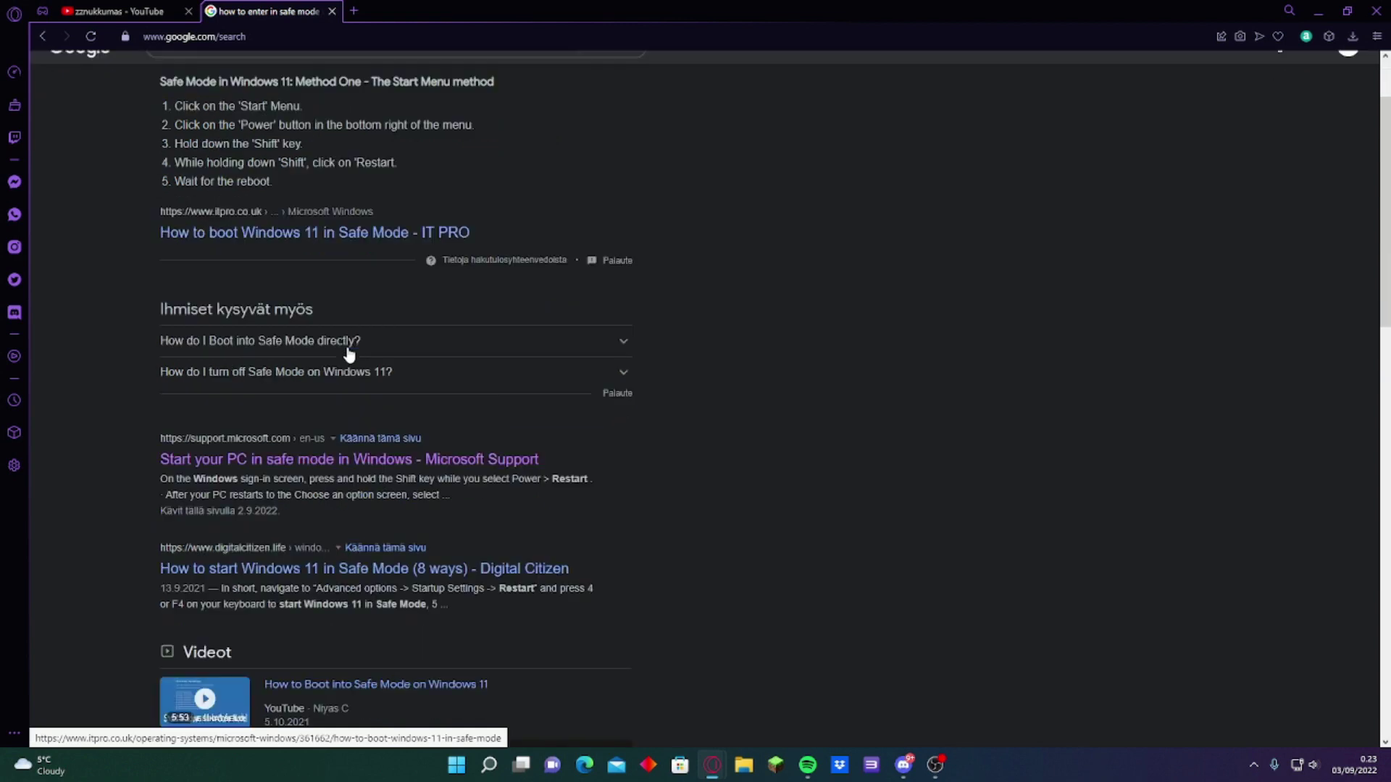
{"action": "scroll", "coordinate": [349, 355], "scroll_direction": "down", "scroll_amount": 1}
Open the Microsoft Support safe-mode article, then try running 'msconfic' from Run and dismiss the not-found error
{"action": "left_click", "coordinate": [368, 352]}
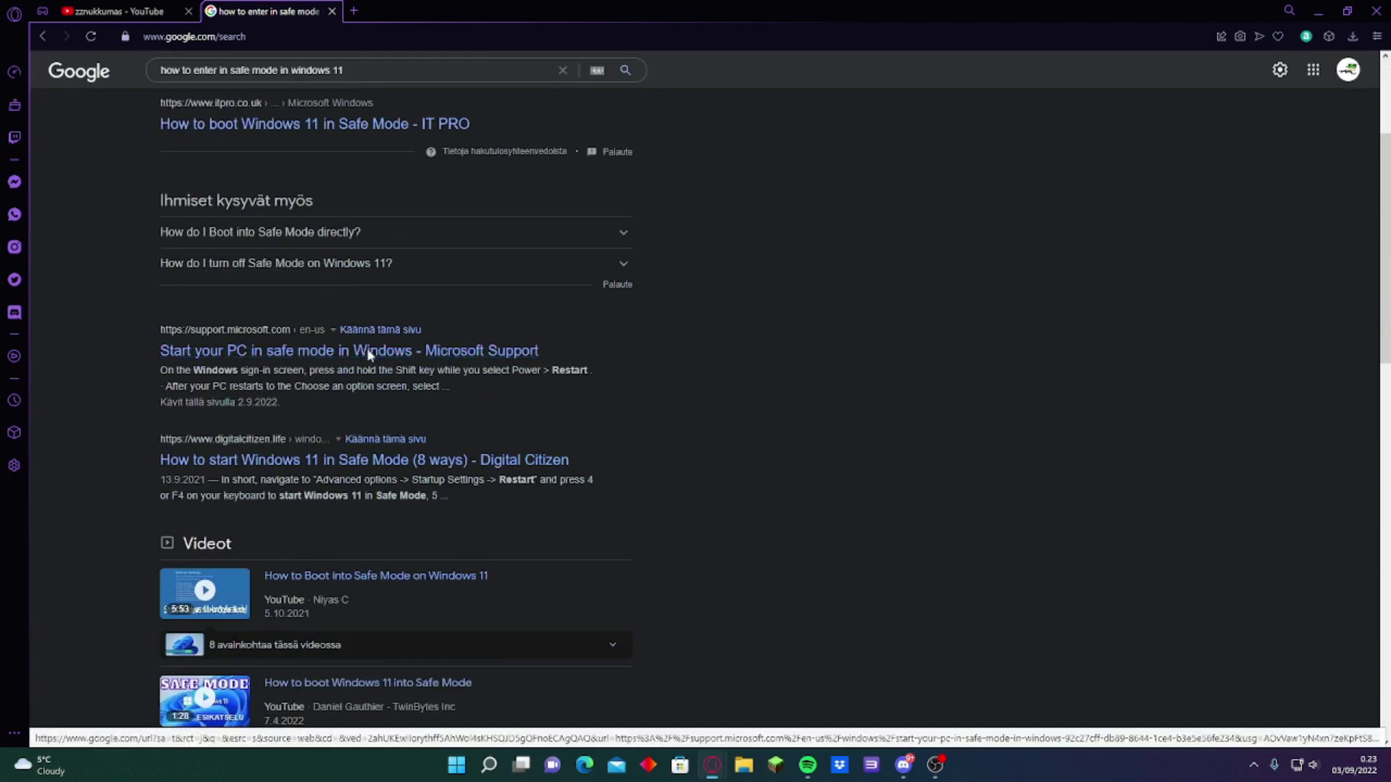
{"action": "scroll", "coordinate": [483, 356], "scroll_direction": "down", "scroll_amount": 3}
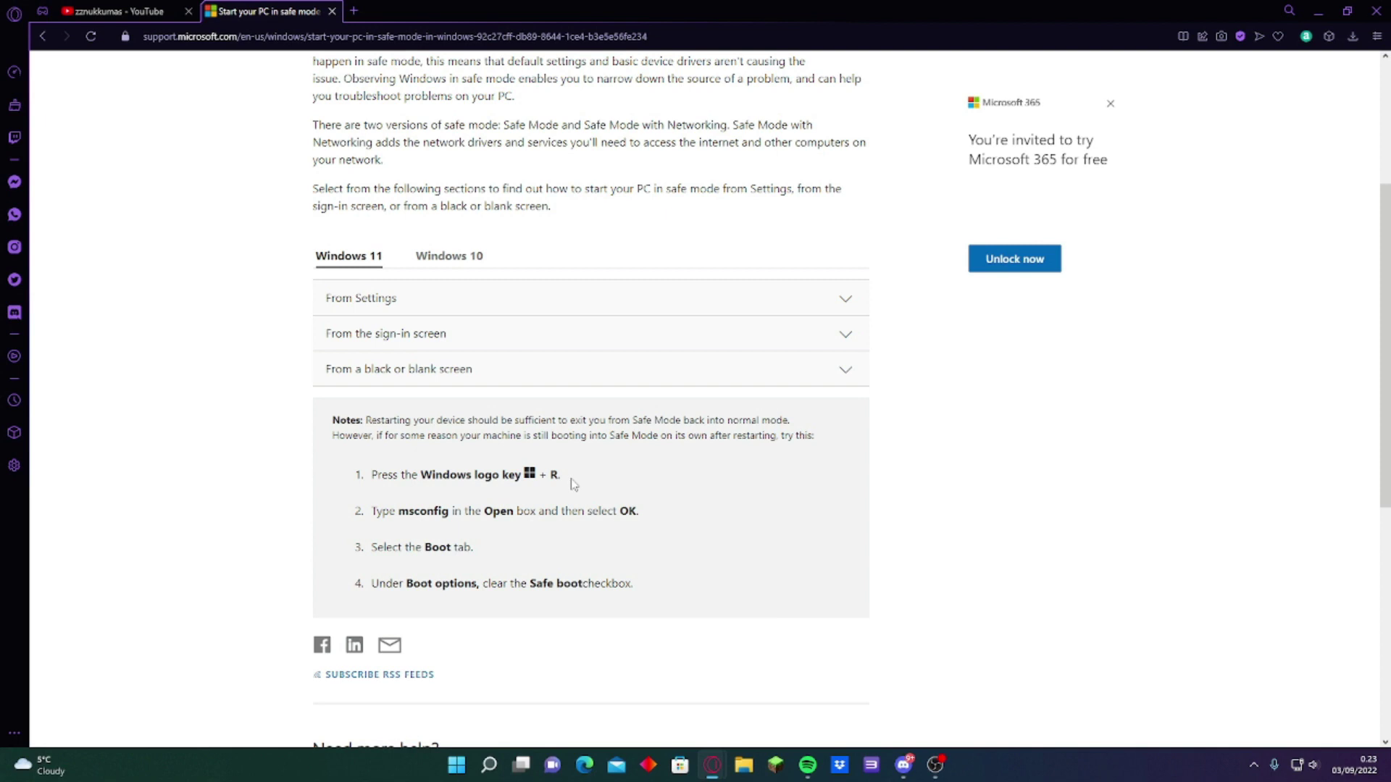
{"action": "key", "text": "super+r"}
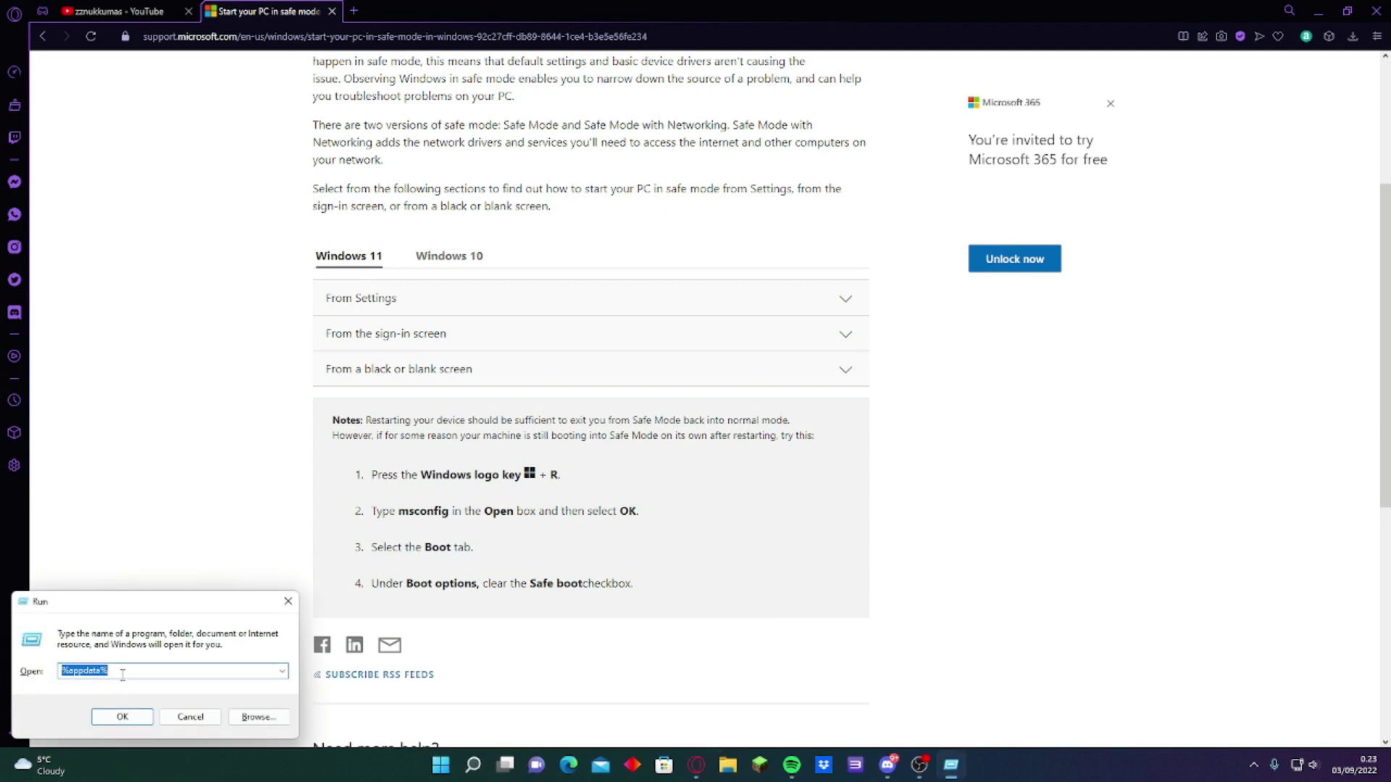
{"action": "key", "text": "BackSpace"}
{"action": "type", "text": "msconfic"}
{"action": "left_click", "coordinate": [131, 718]}
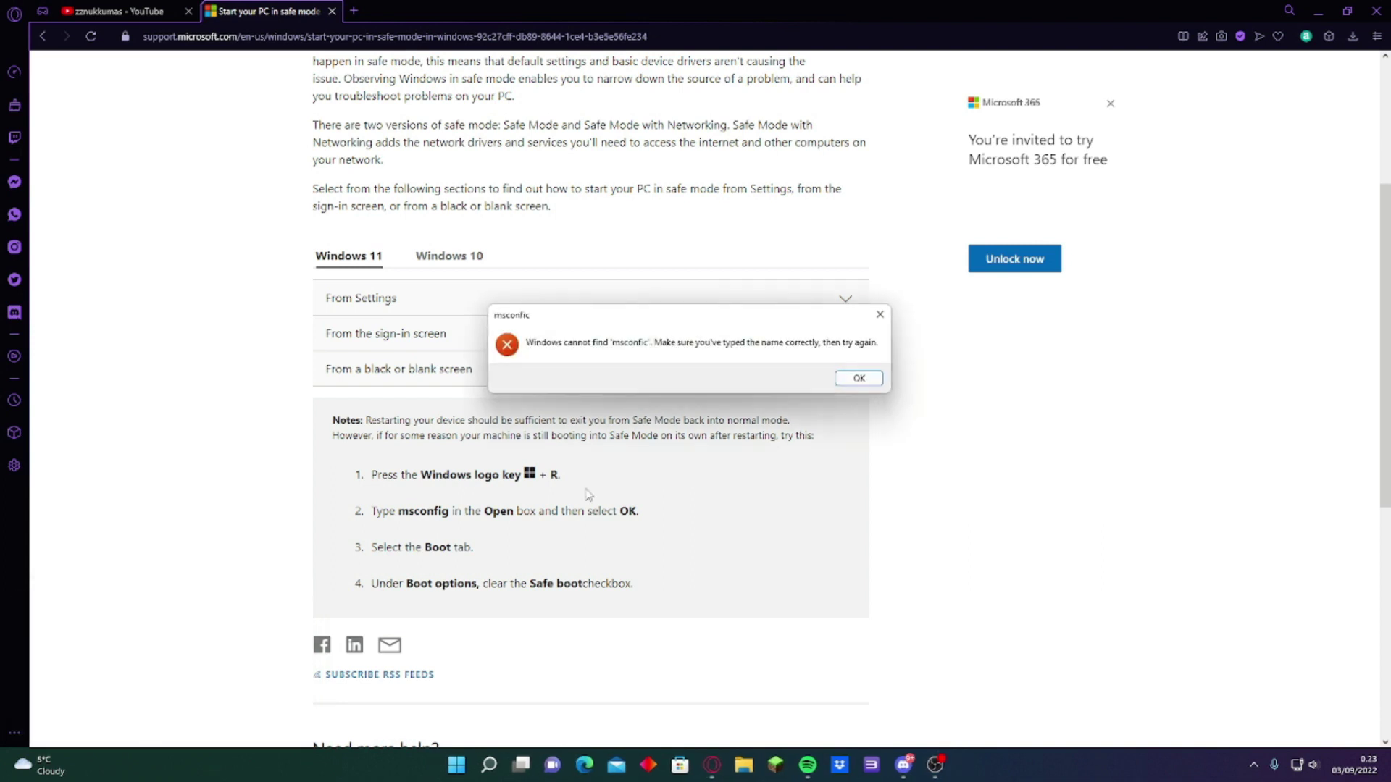
{"action": "left_click_drag", "start_coordinate": [640, 326], "coordinate": [689, 335]}
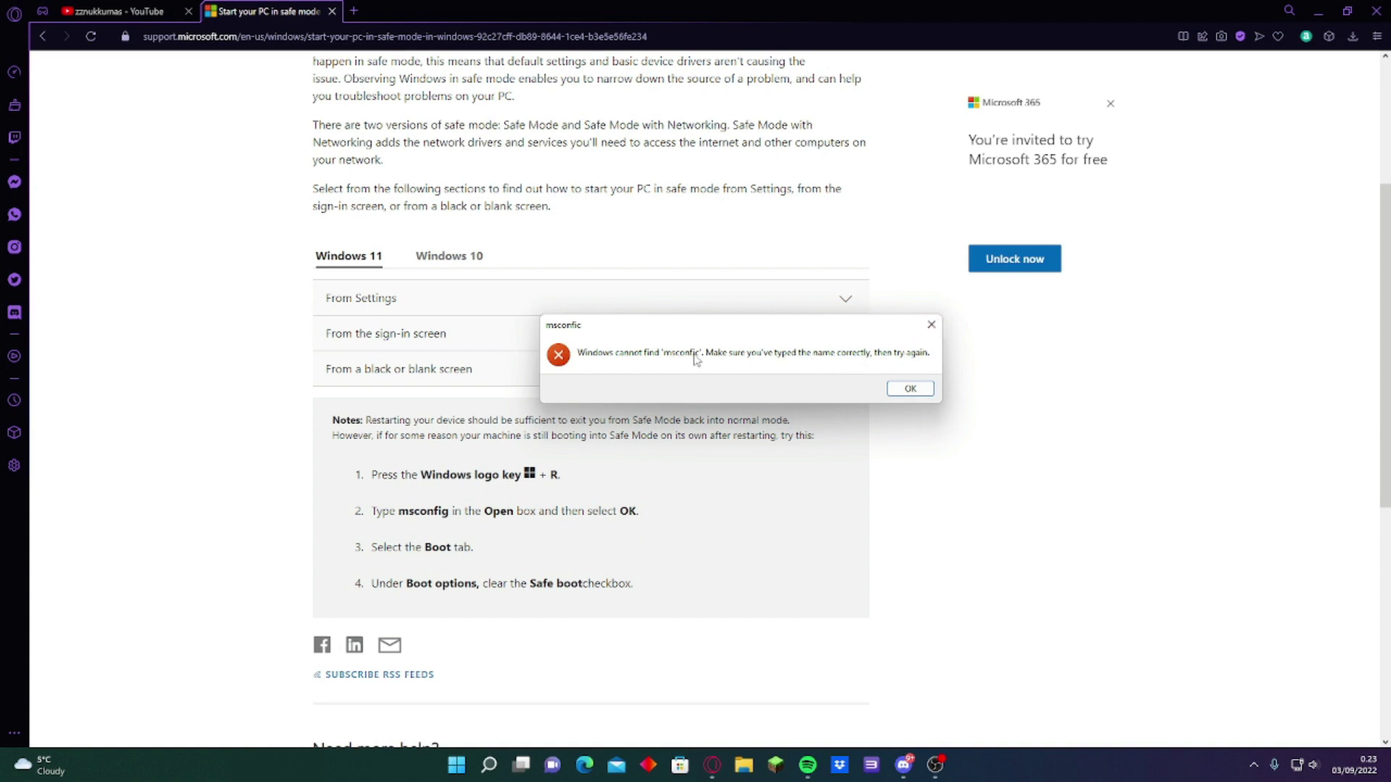
{"action": "left_click", "coordinate": [924, 330]}
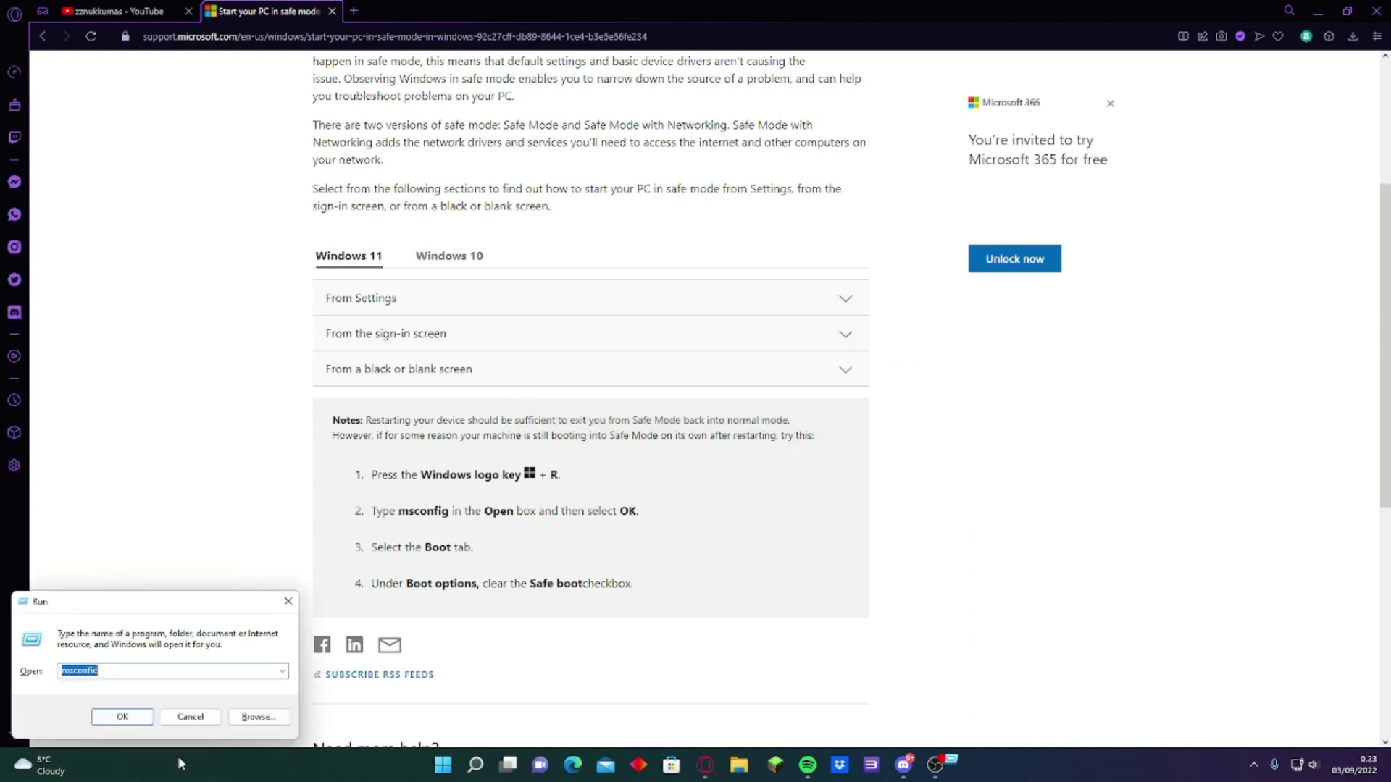
{"action": "left_click", "coordinate": [170, 670]}
Correct the entry to 'msconfig', launch System Configuration, and move it beside the article
{"action": "key", "text": "BackSpace"}
{"action": "type", "text": "g"}
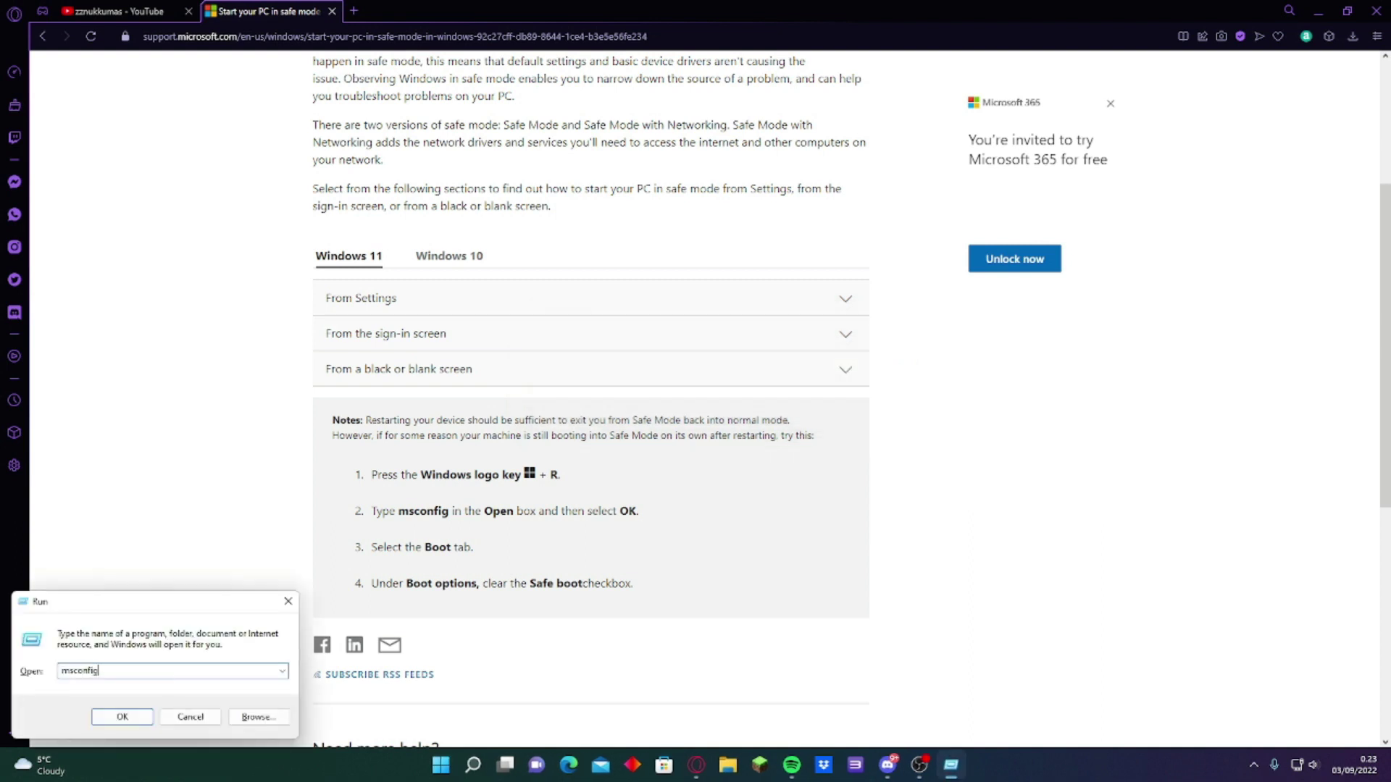
{"action": "left_click", "coordinate": [140, 718]}
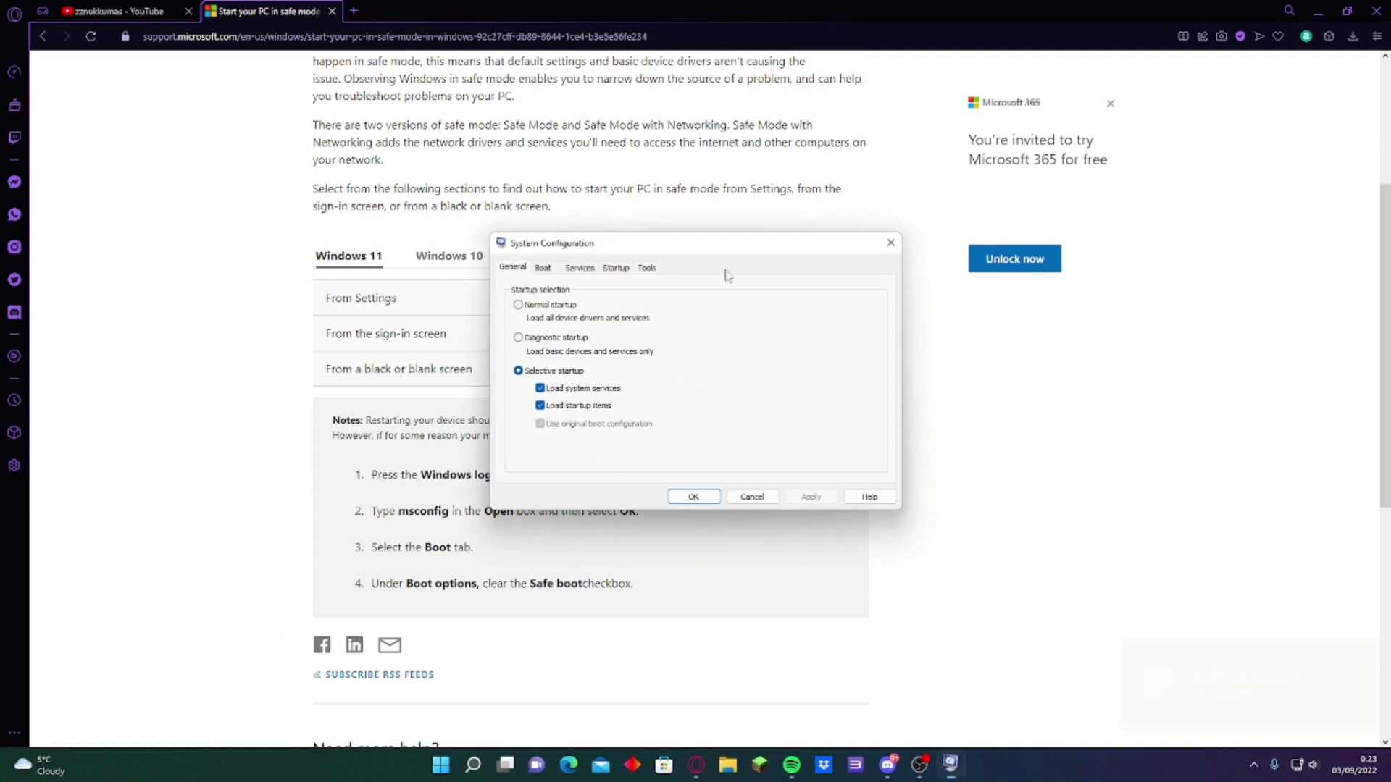
{"action": "left_click_drag", "start_coordinate": [649, 251], "coordinate": [899, 260]}
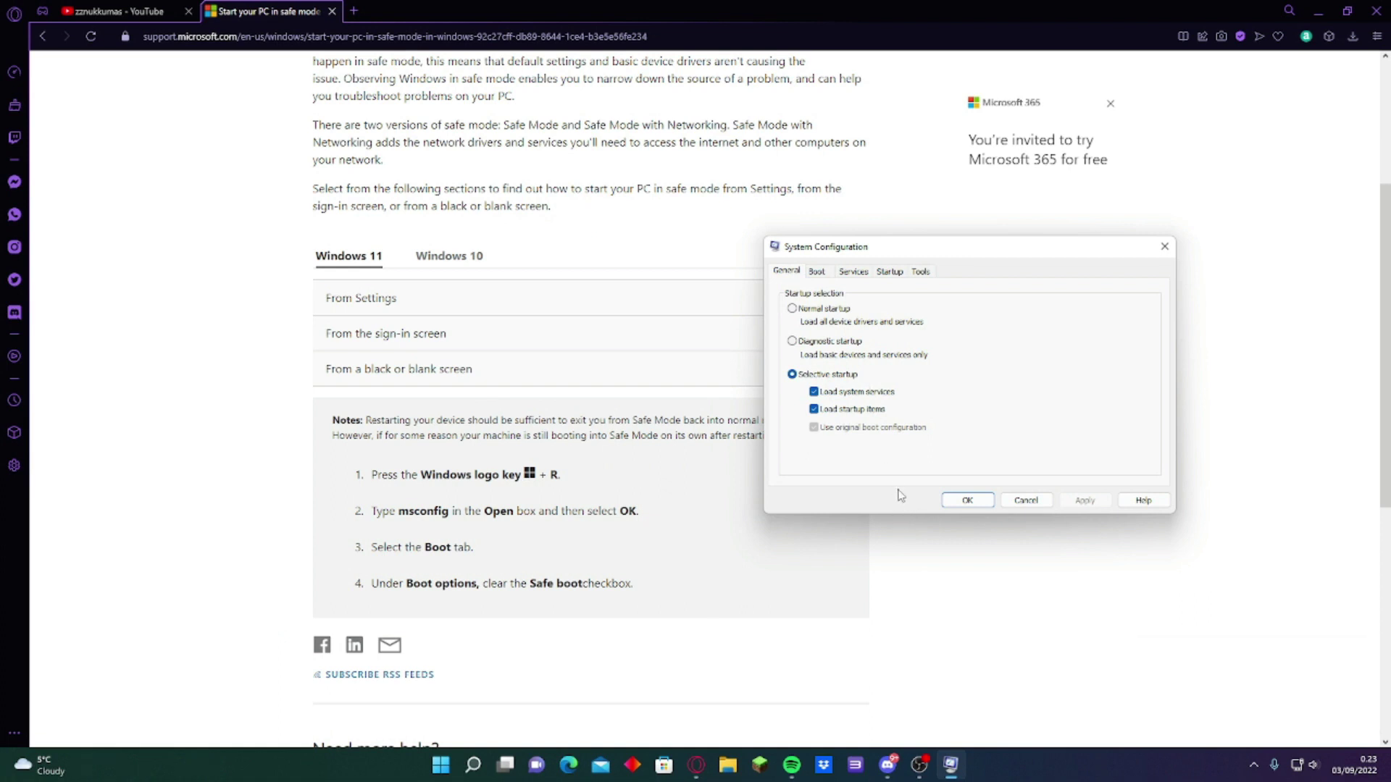
On the Boot tab, tick and then untick Safe boot, and close System Configuration
{"action": "left_click", "coordinate": [817, 274]}
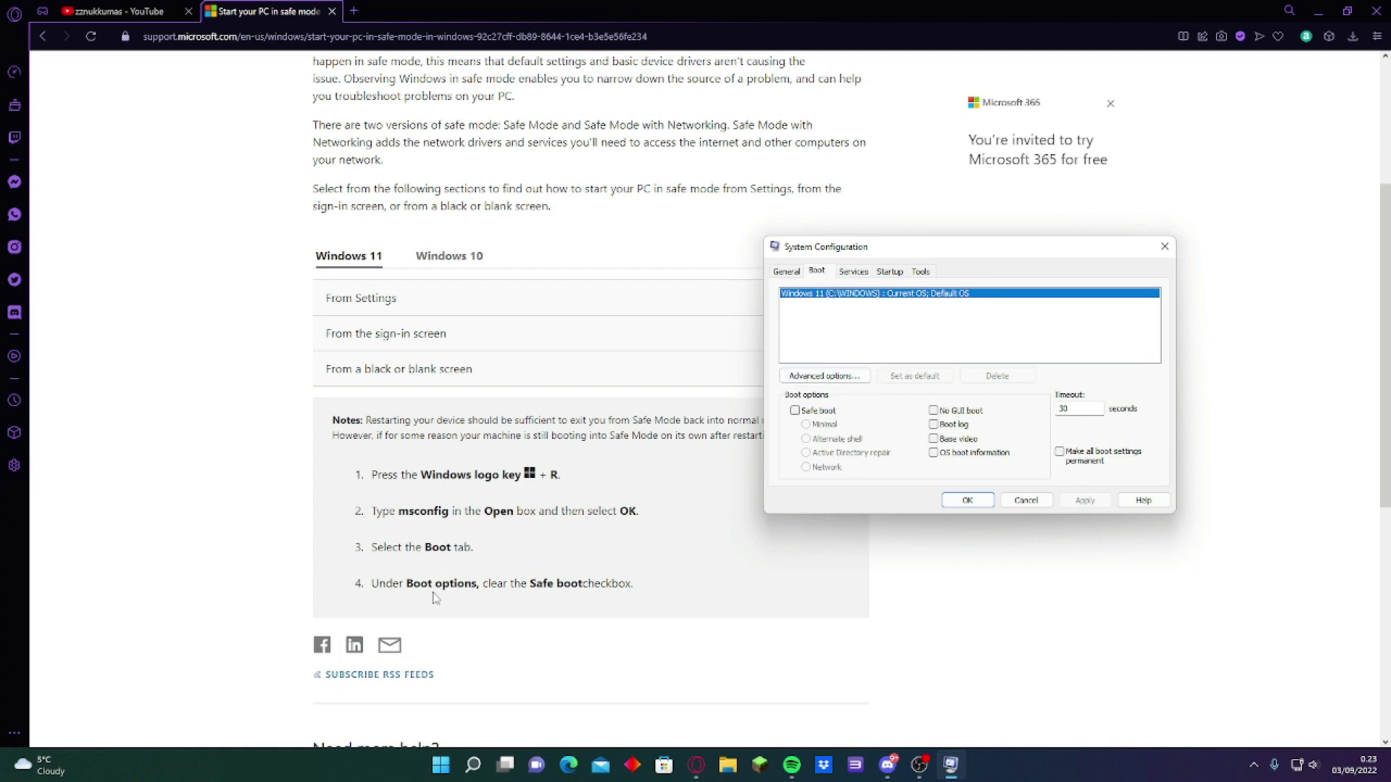
{"action": "left_click", "coordinate": [794, 410]}
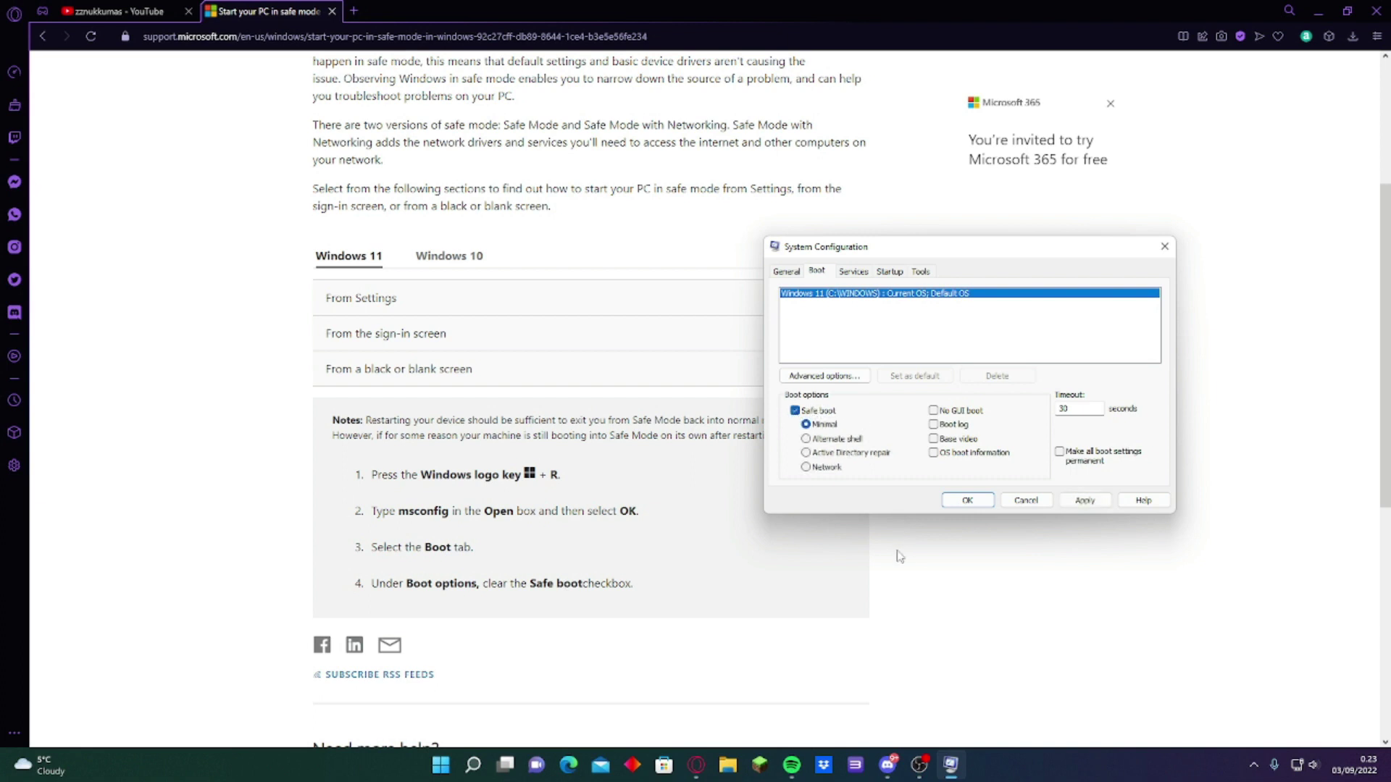
{"action": "left_click", "coordinate": [797, 411]}
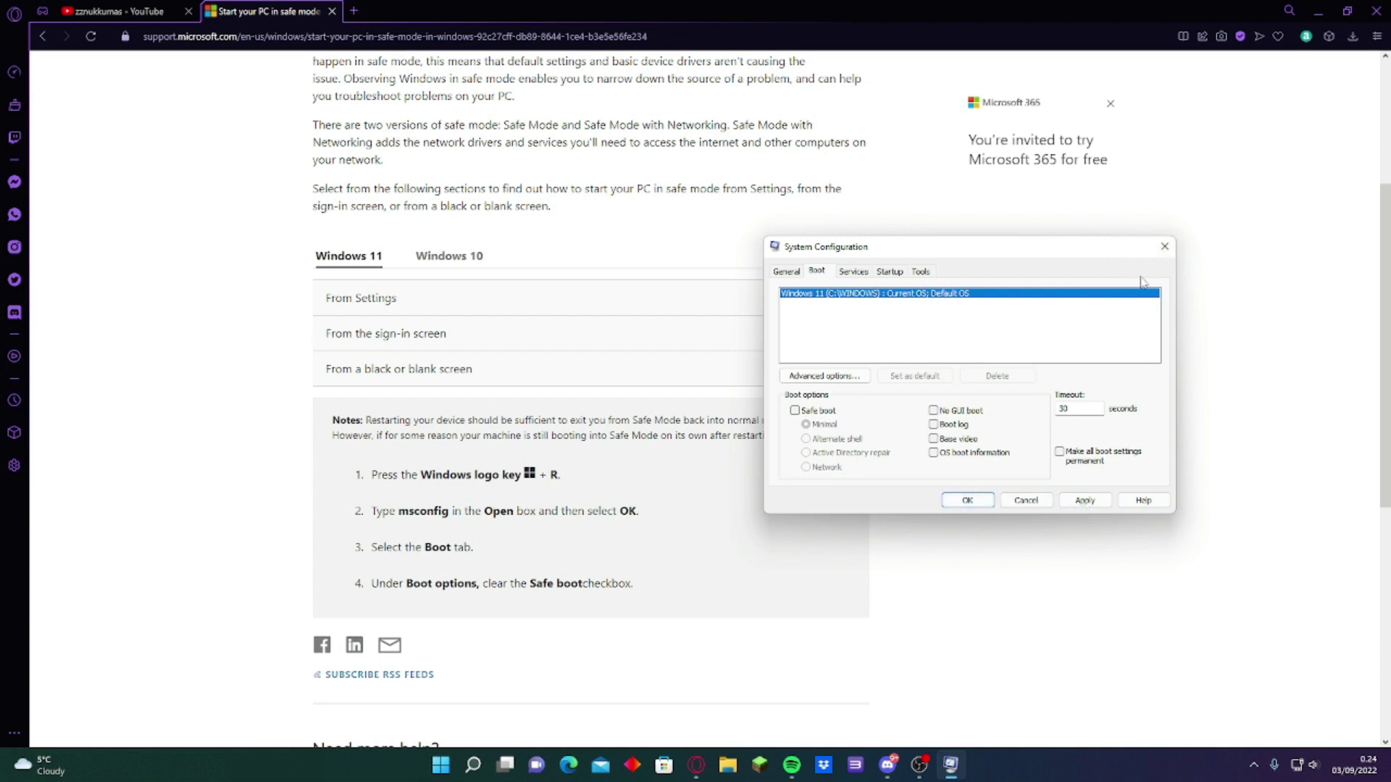
{"action": "left_click", "coordinate": [1165, 246]}
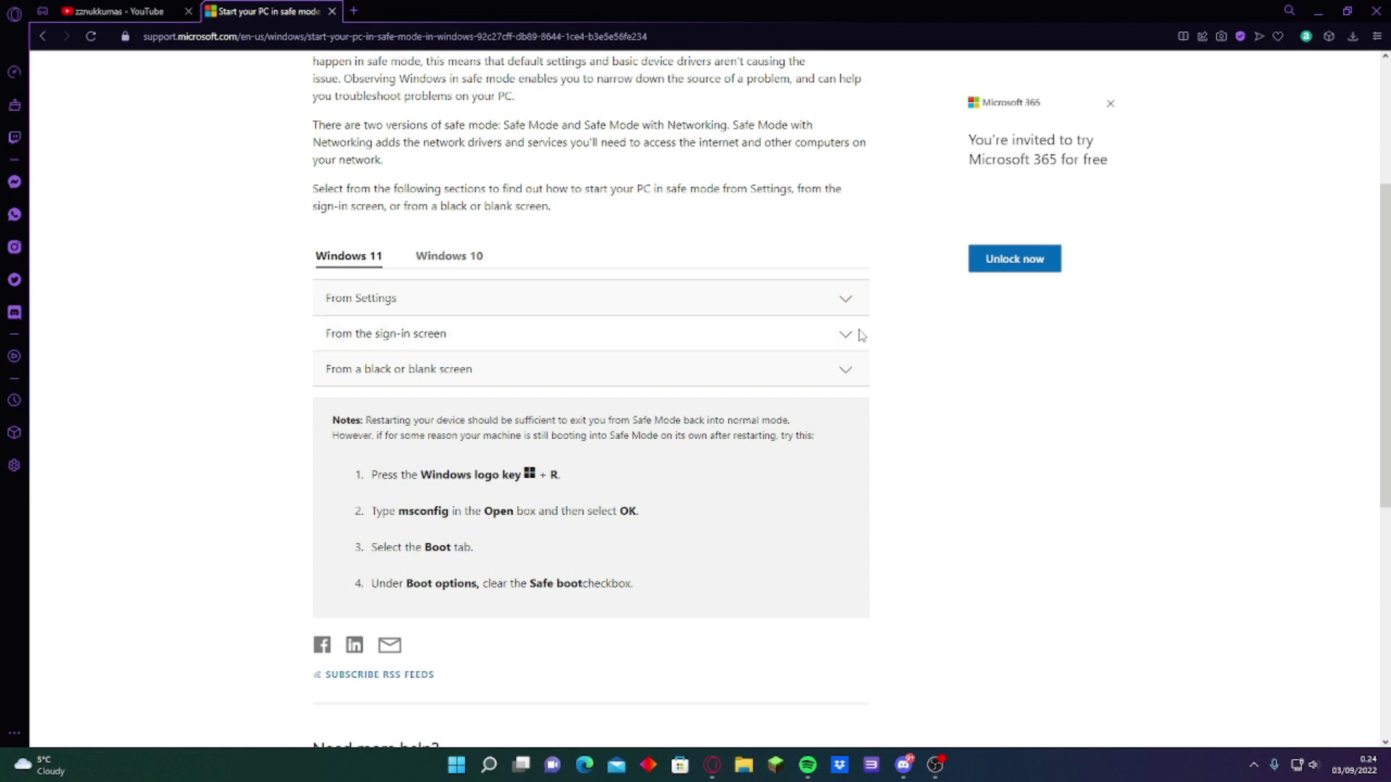
Read through the safe-mode article, expanding and collapsing the 'From a black or blank screen' section
{"action": "scroll", "coordinate": [859, 334], "scroll_direction": "down", "scroll_amount": 2}
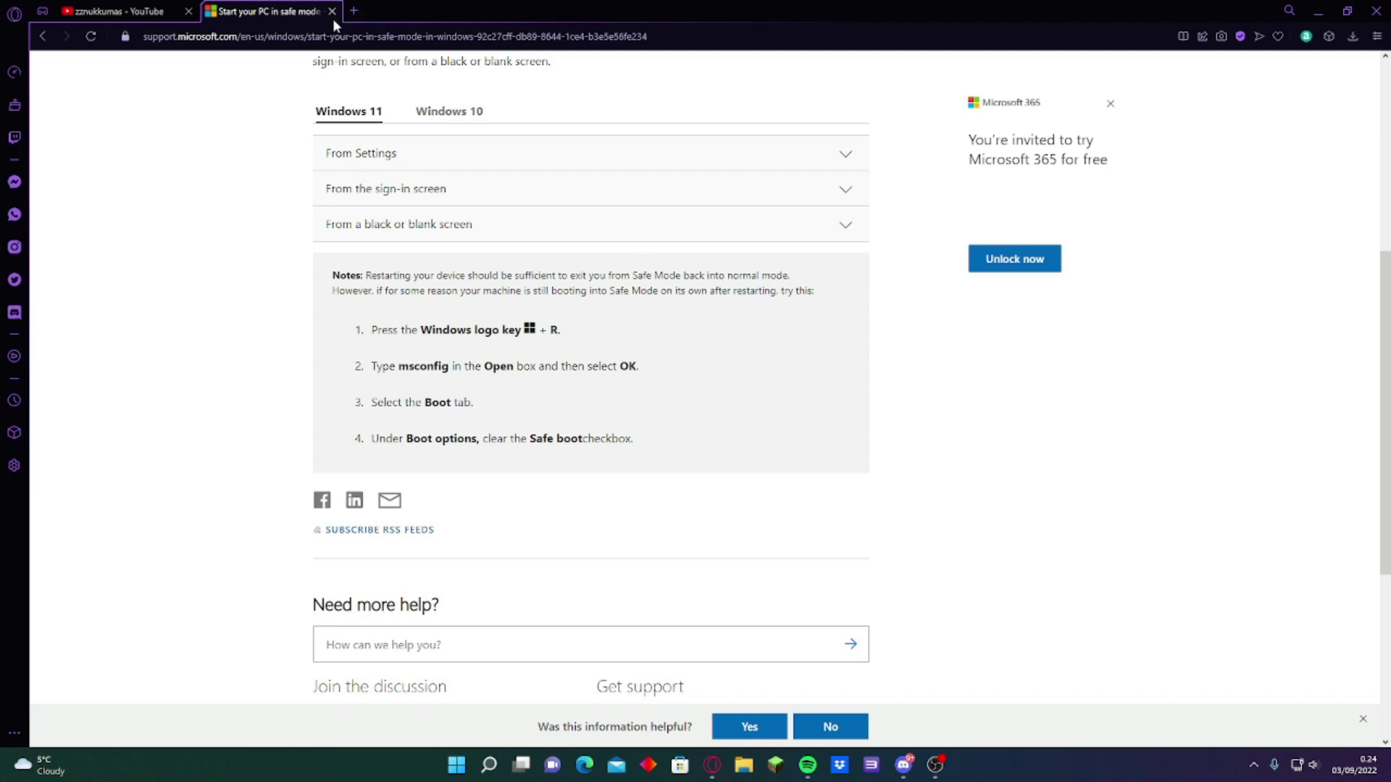
{"action": "scroll", "coordinate": [768, 300], "scroll_direction": "up", "scroll_amount": 4}
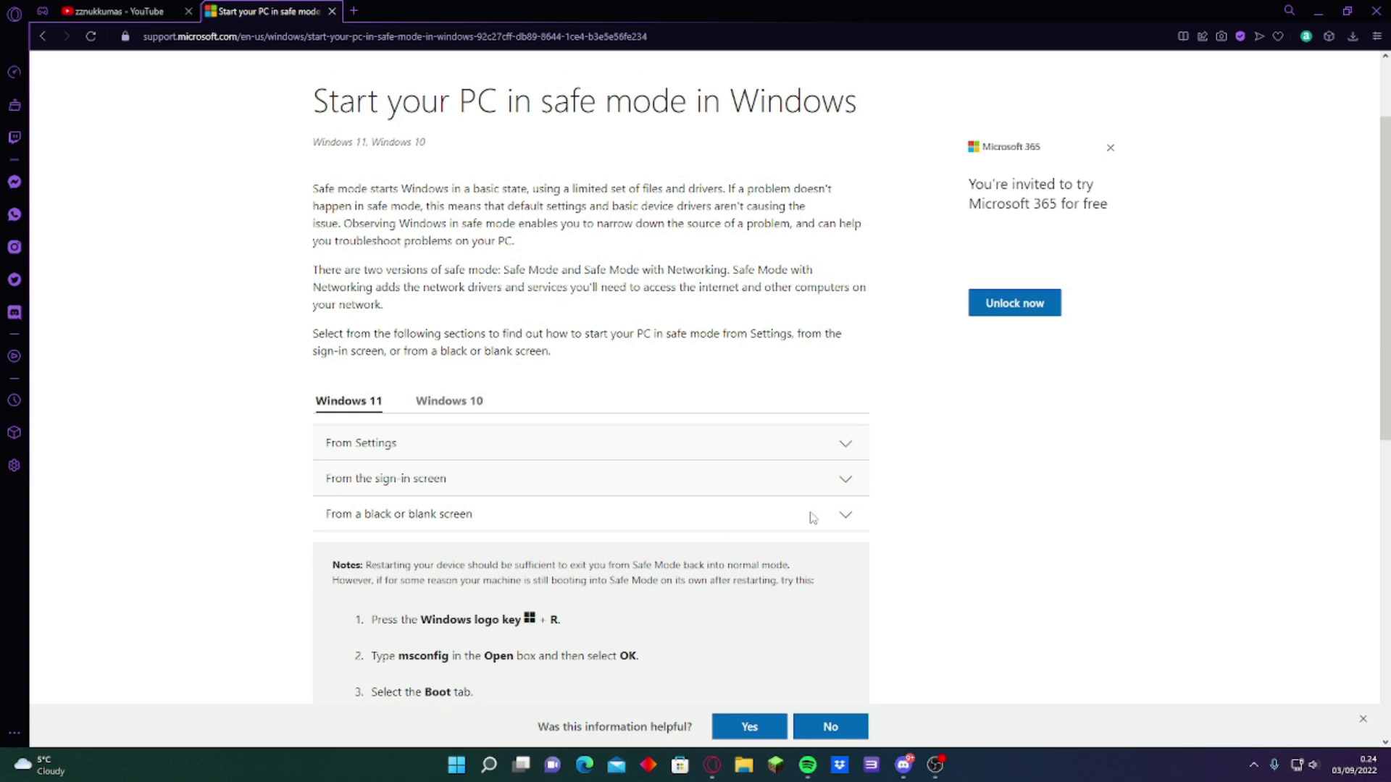
{"action": "left_click", "coordinate": [844, 516]}
{"action": "scroll", "coordinate": [845, 517], "scroll_direction": "down", "scroll_amount": 2}
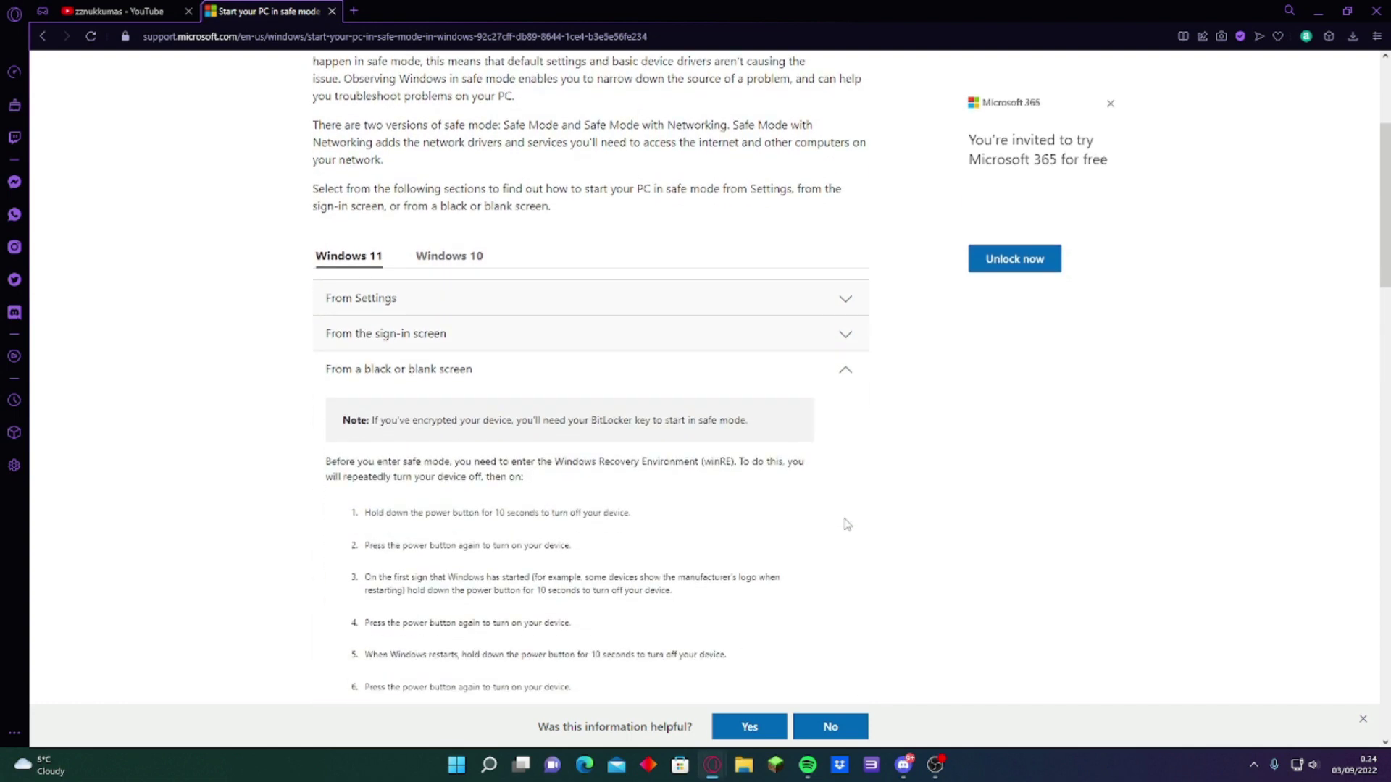
{"action": "left_click", "coordinate": [845, 380]}
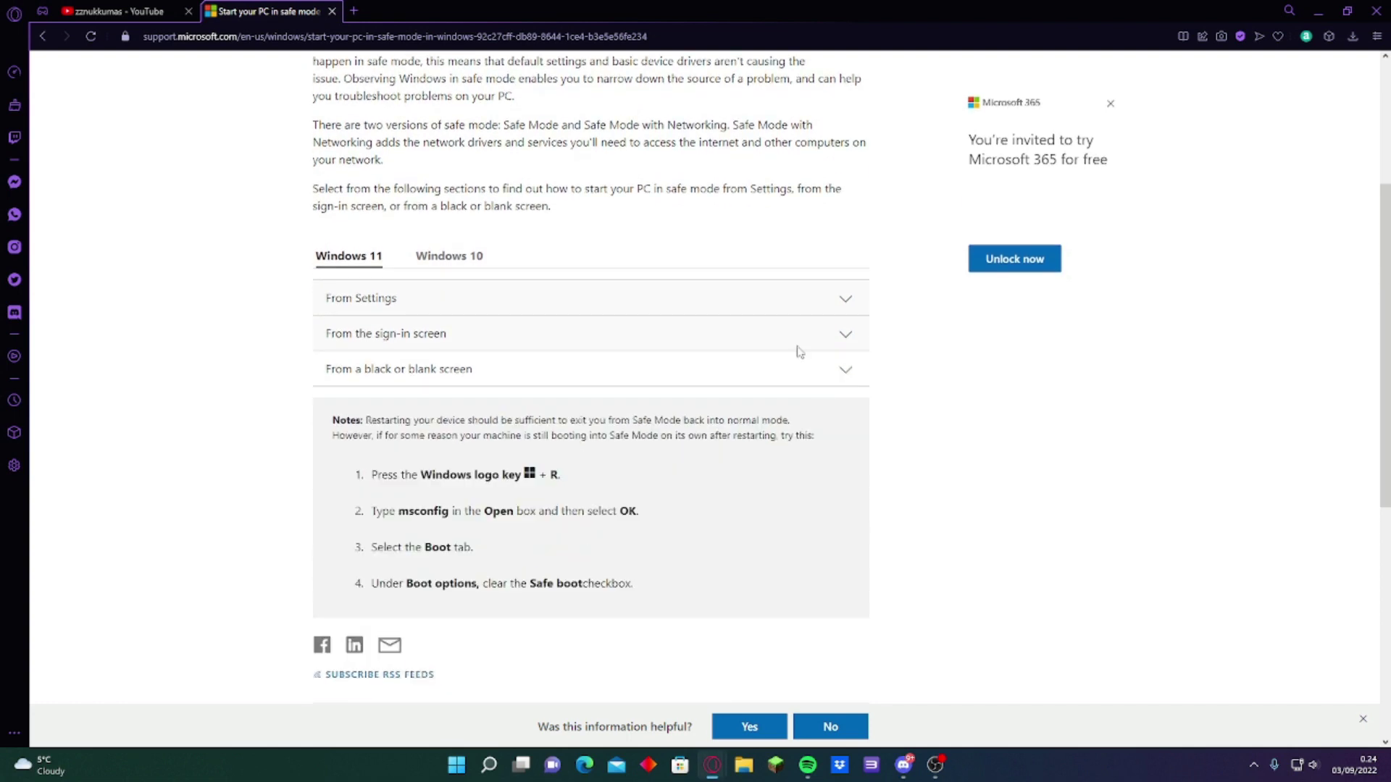
Open and close a blank tab, switch to the YouTube channel tab, and minimise the browser
{"action": "left_click", "coordinate": [354, 13]}
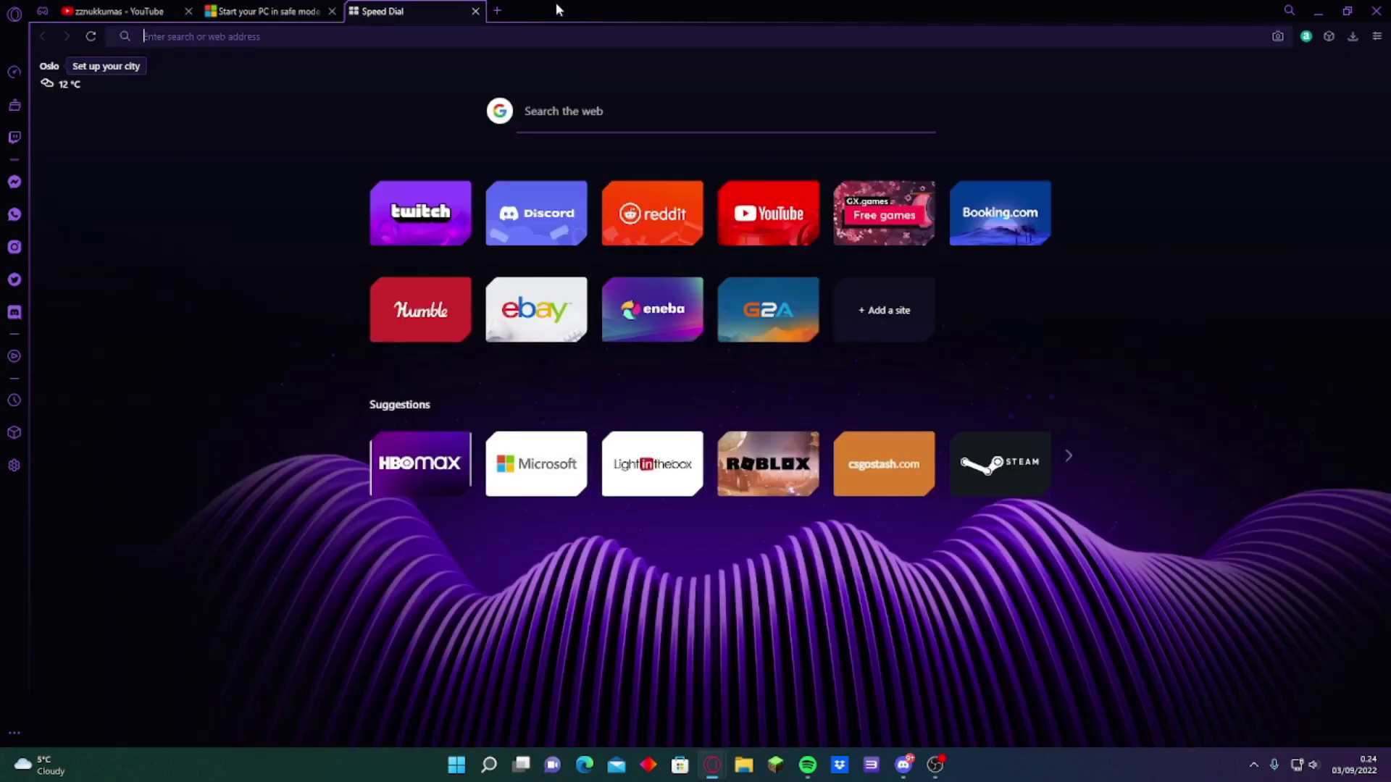
{"action": "left_click", "coordinate": [476, 13]}
{"action": "left_click", "coordinate": [168, 13]}
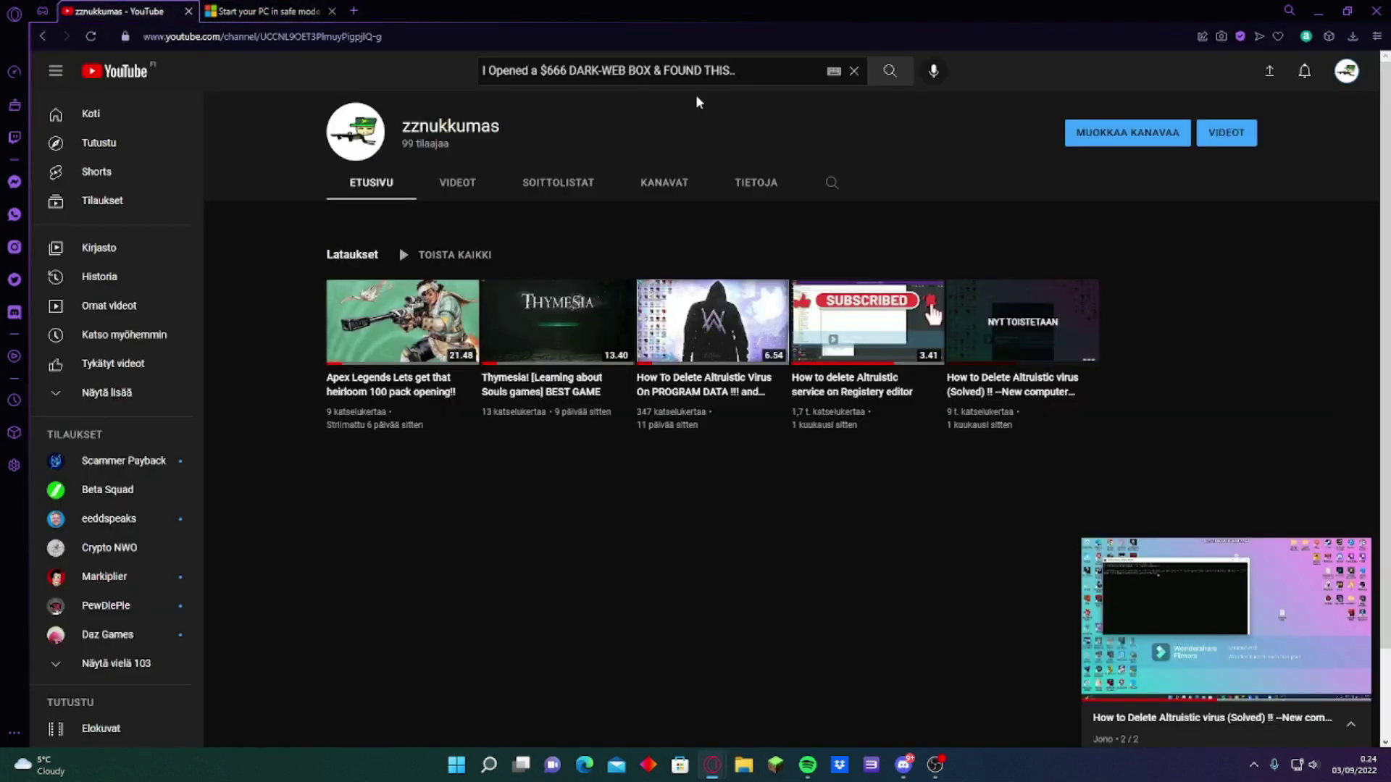
{"action": "left_click", "coordinate": [1319, 10]}
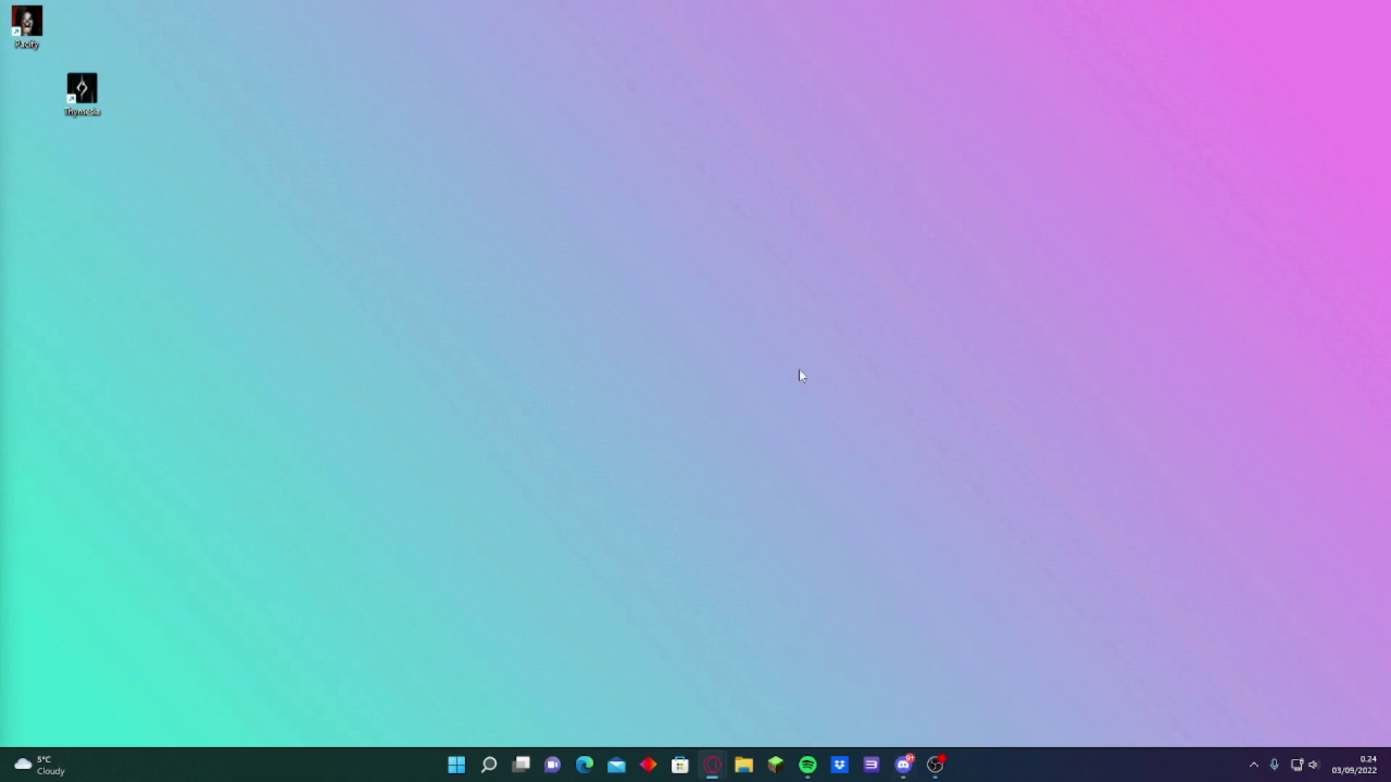
{"action": "right_click", "coordinate": [618, 568]}
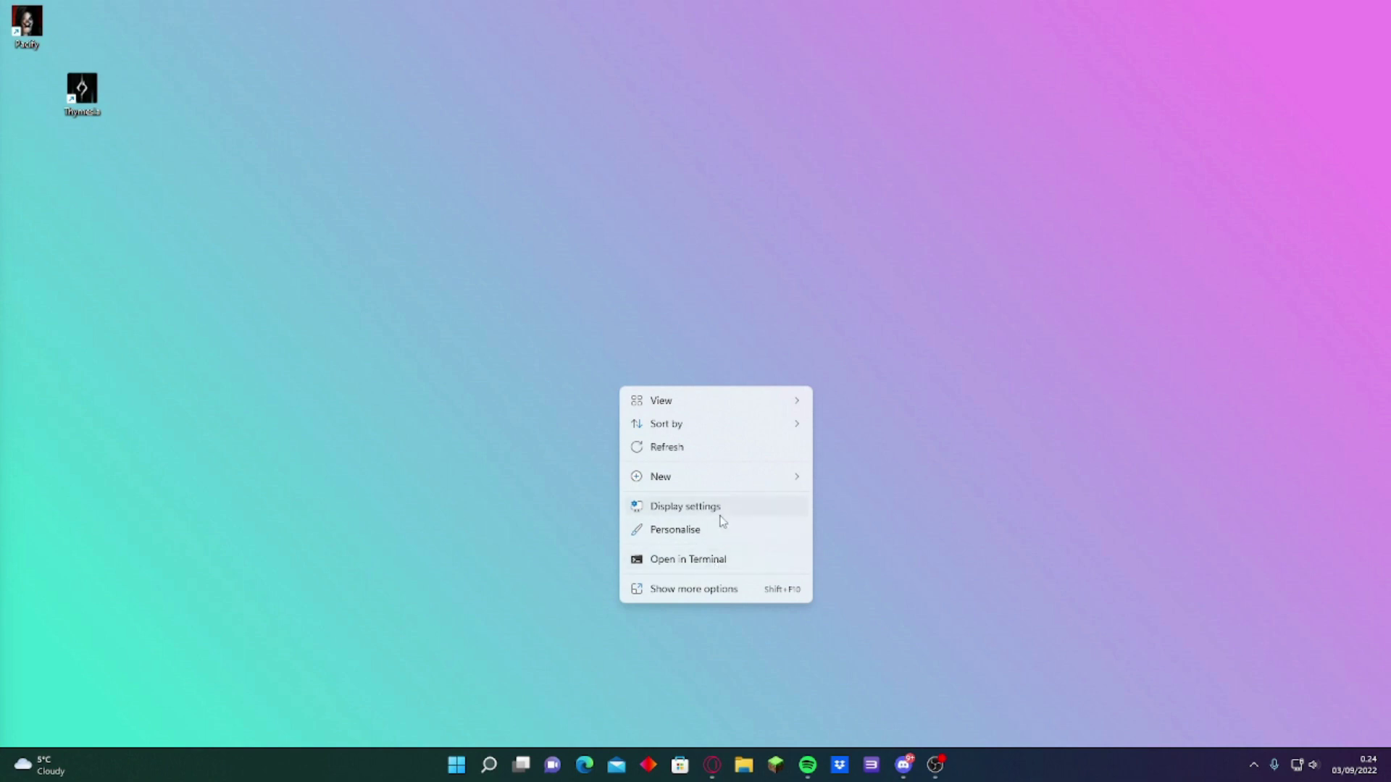
{"action": "mouse_move", "coordinate": [723, 481]}
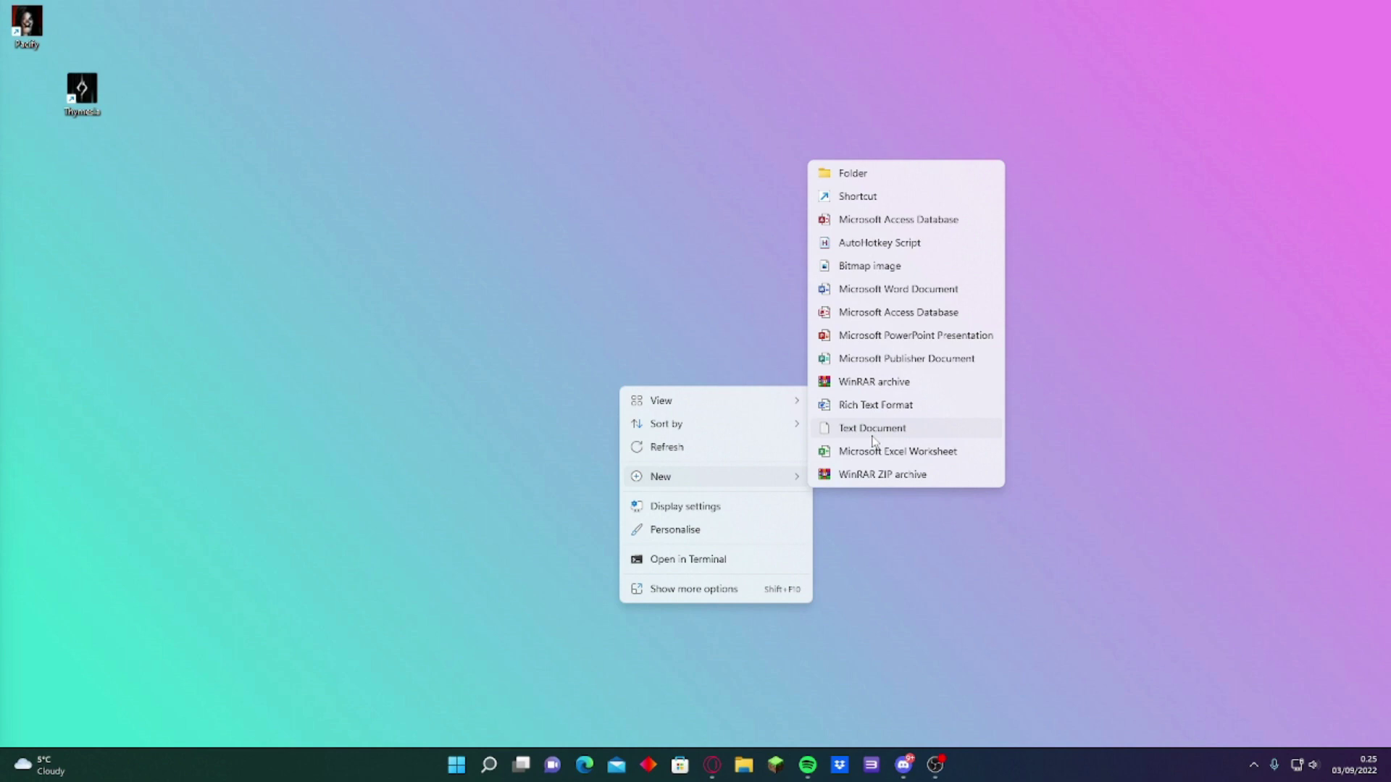
{"action": "left_click", "coordinate": [577, 401]}
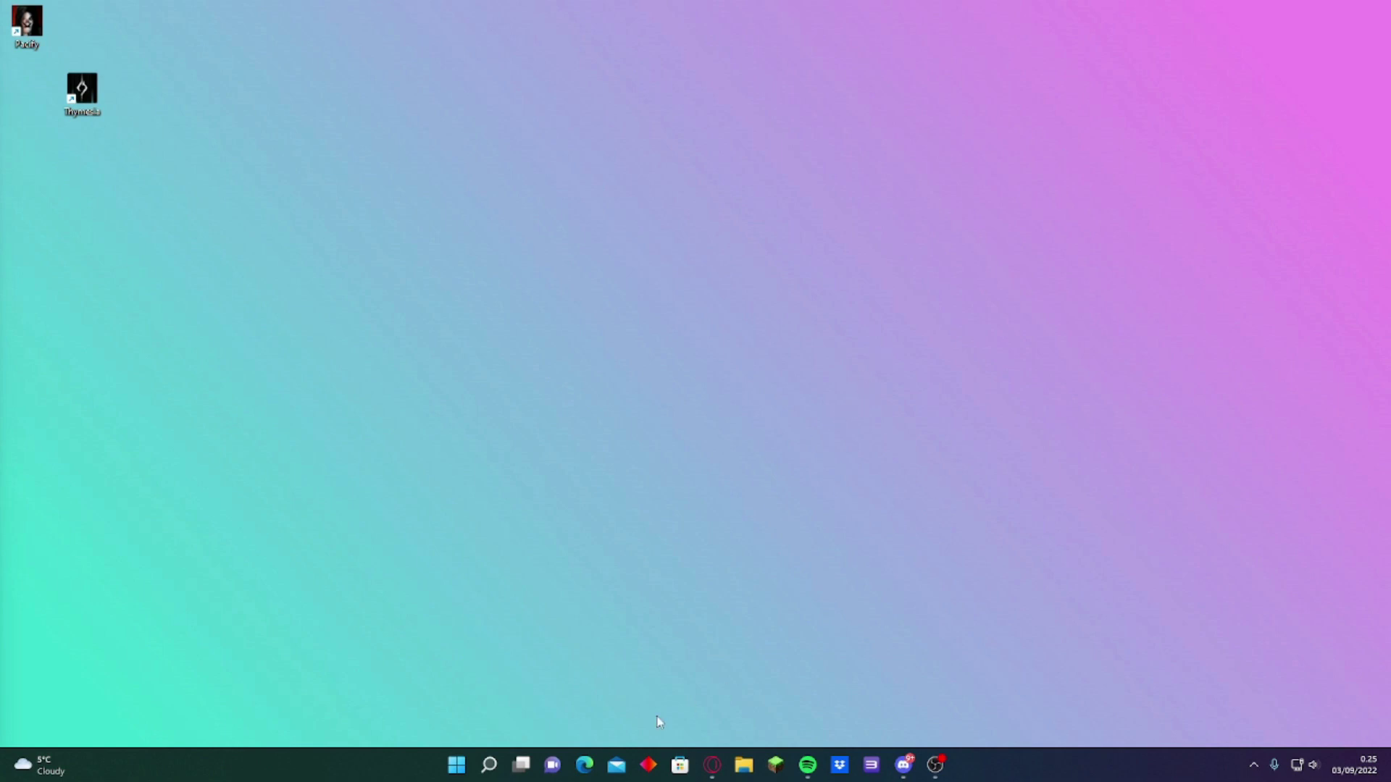
Search for cmd and launch Command Prompt as administrator
{"action": "left_click", "coordinate": [489, 765]}
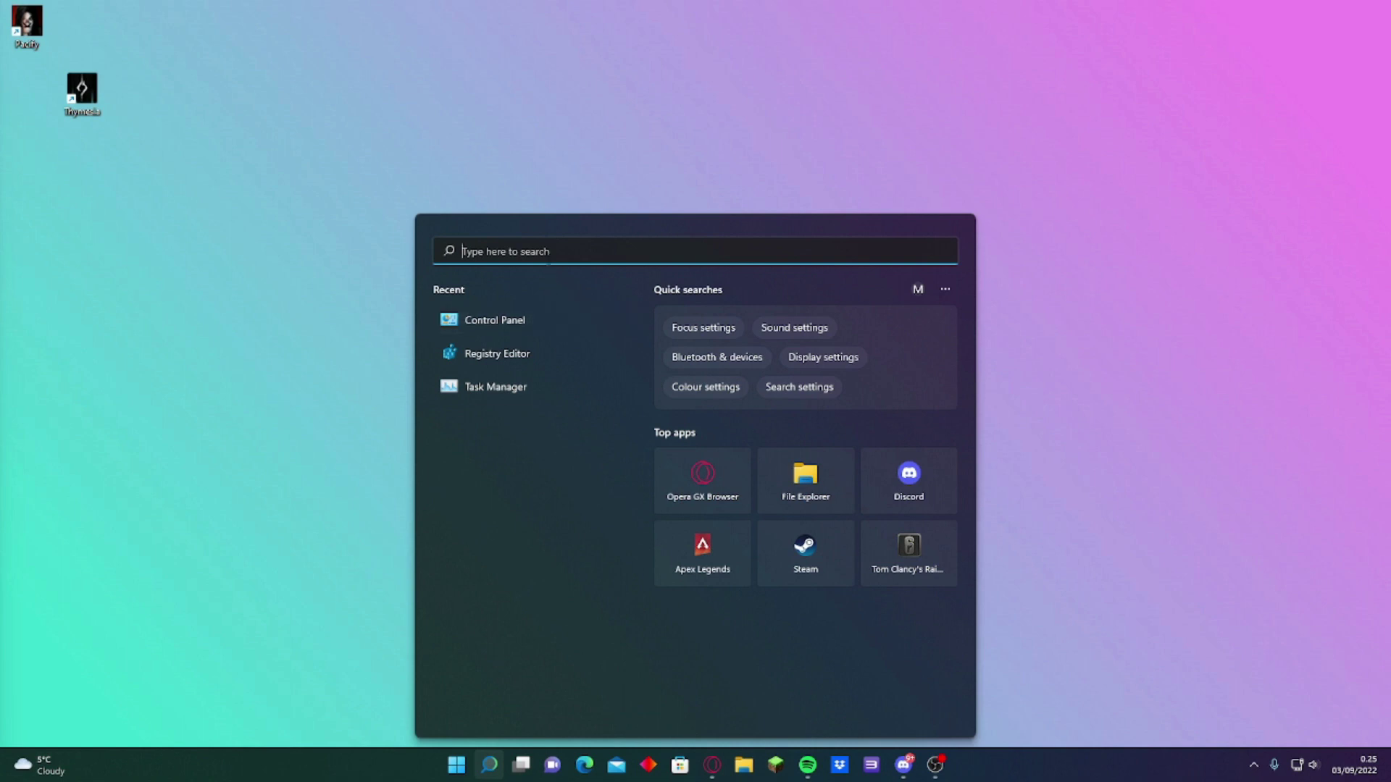
{"action": "type", "text": "cm"}
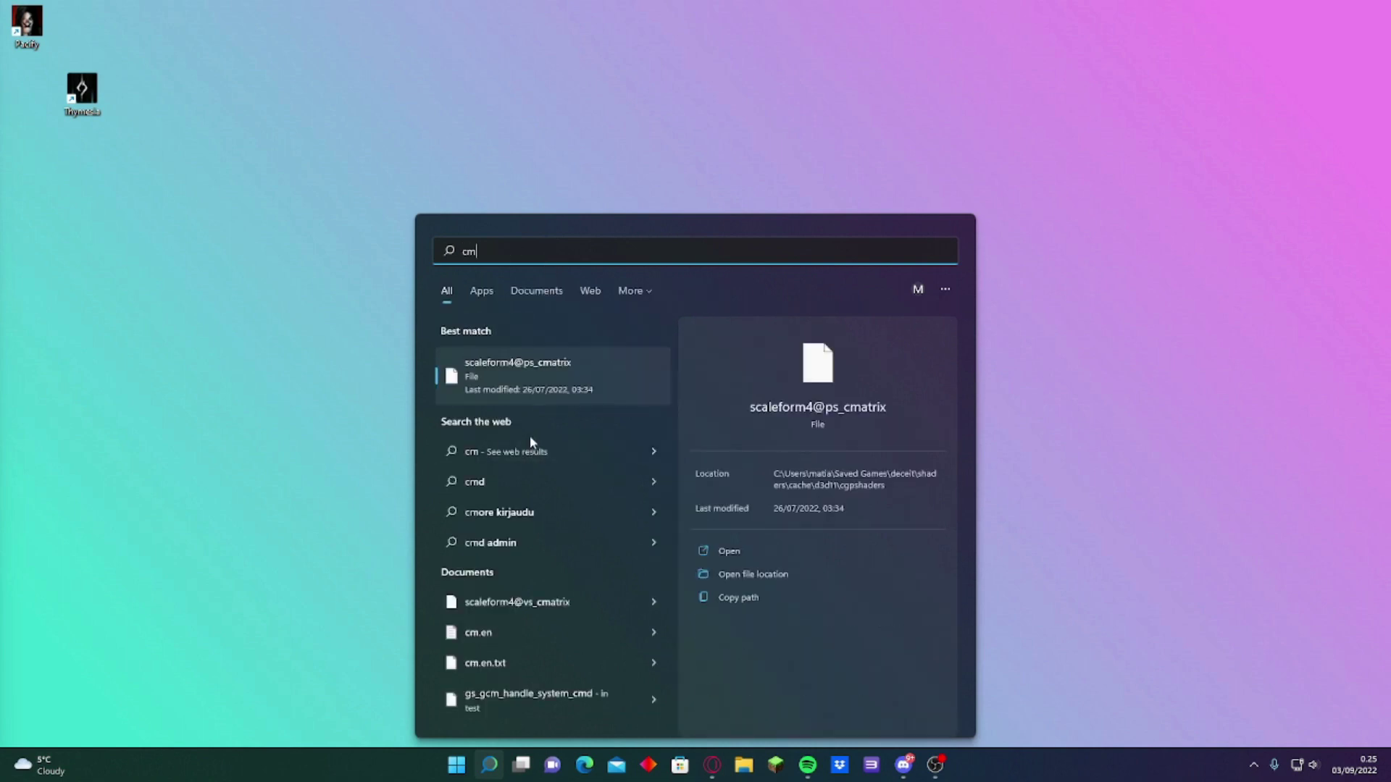
{"action": "type", "text": "d"}
{"action": "right_click", "coordinate": [540, 368]}
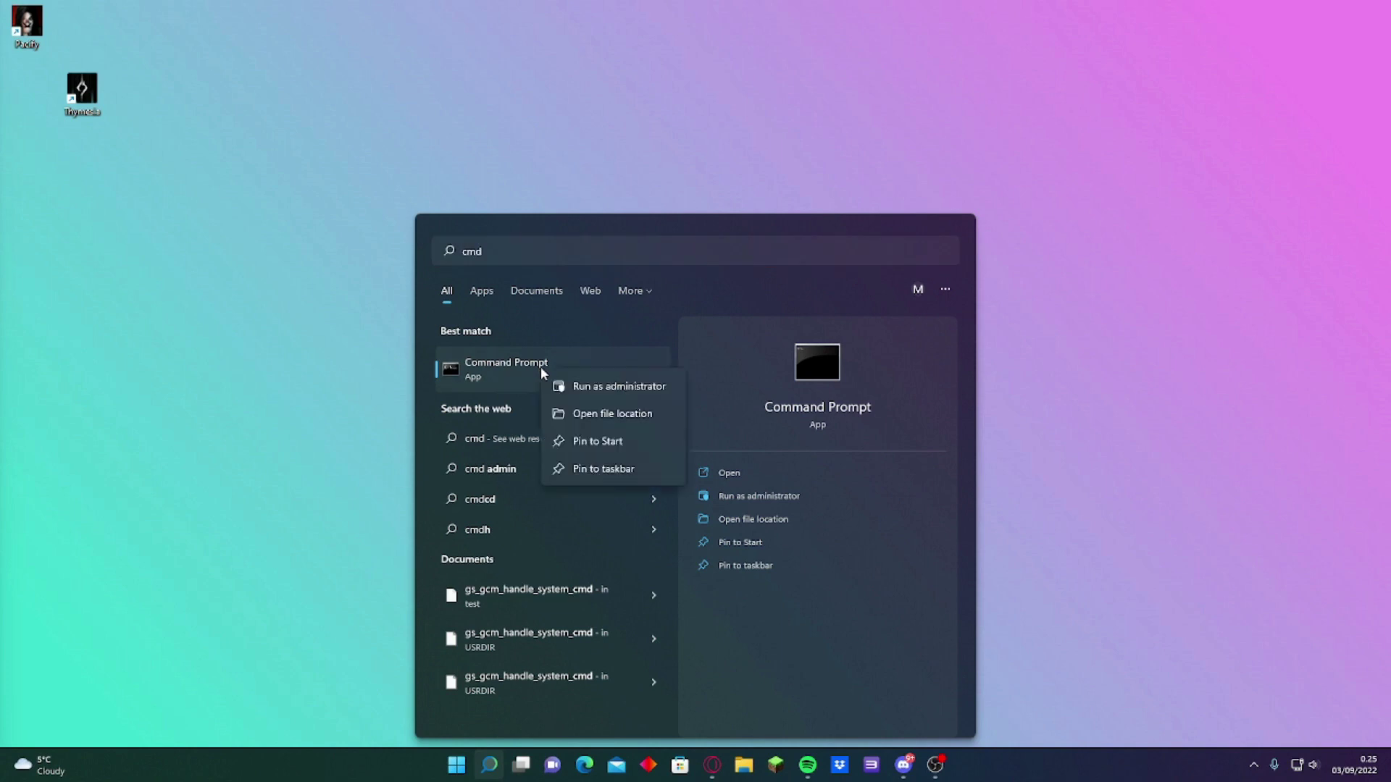
{"action": "left_click", "coordinate": [610, 388]}
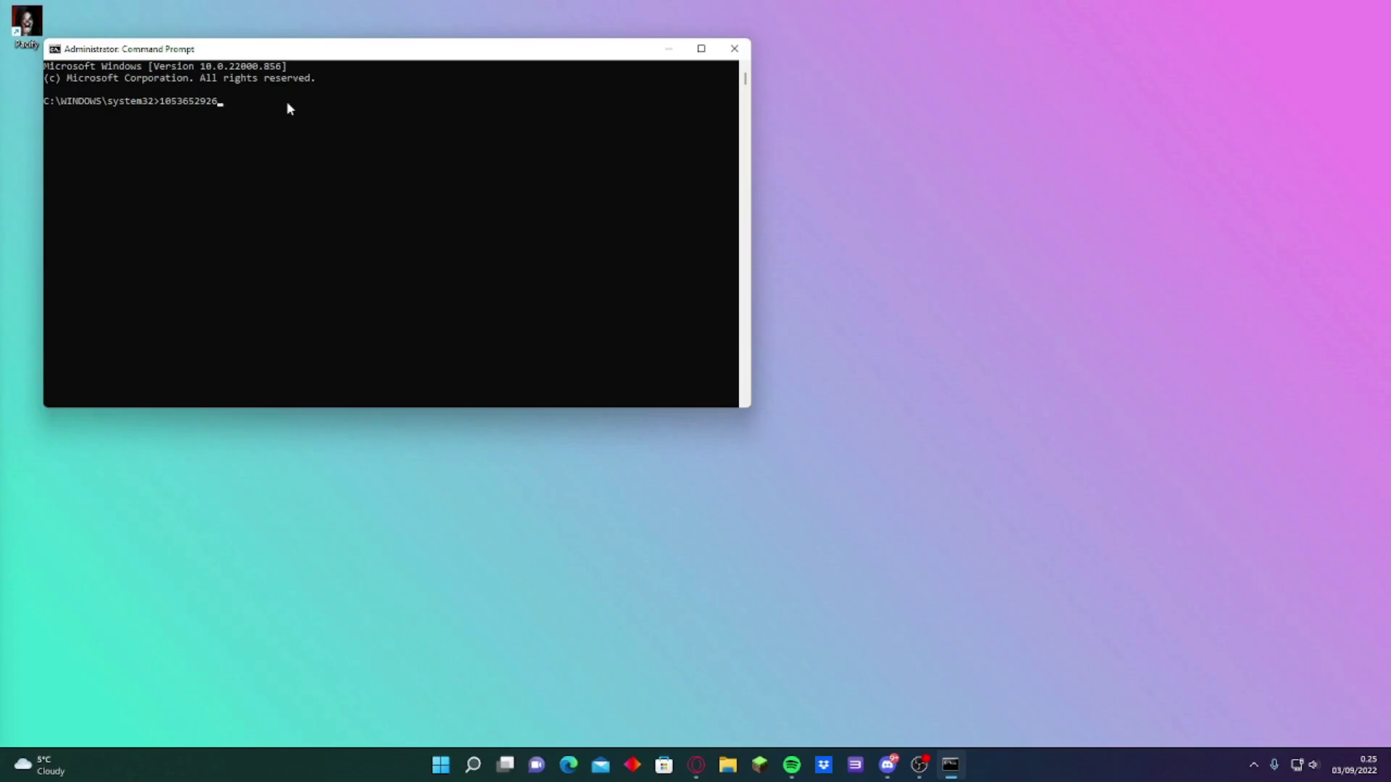
Clear the stray digits, fetch the Altruistic.exe removal command from Discord, and return to the prompt
{"action": "key", "text": "BackSpace"}
{"action": "key", "text": "BackSpace"}
{"action": "key", "text": "BackSpace"}
{"action": "key", "text": "BackSpace"}
{"action": "key", "text": "BackSpace"}
{"action": "key", "text": "BackSpace"}
{"action": "key", "text": "BackSpace"}
{"action": "key", "text": "BackSpace"}
{"action": "key", "text": "BackSpace"}
{"action": "key", "text": "BackSpace"}
{"action": "left_click", "coordinate": [885, 777]}
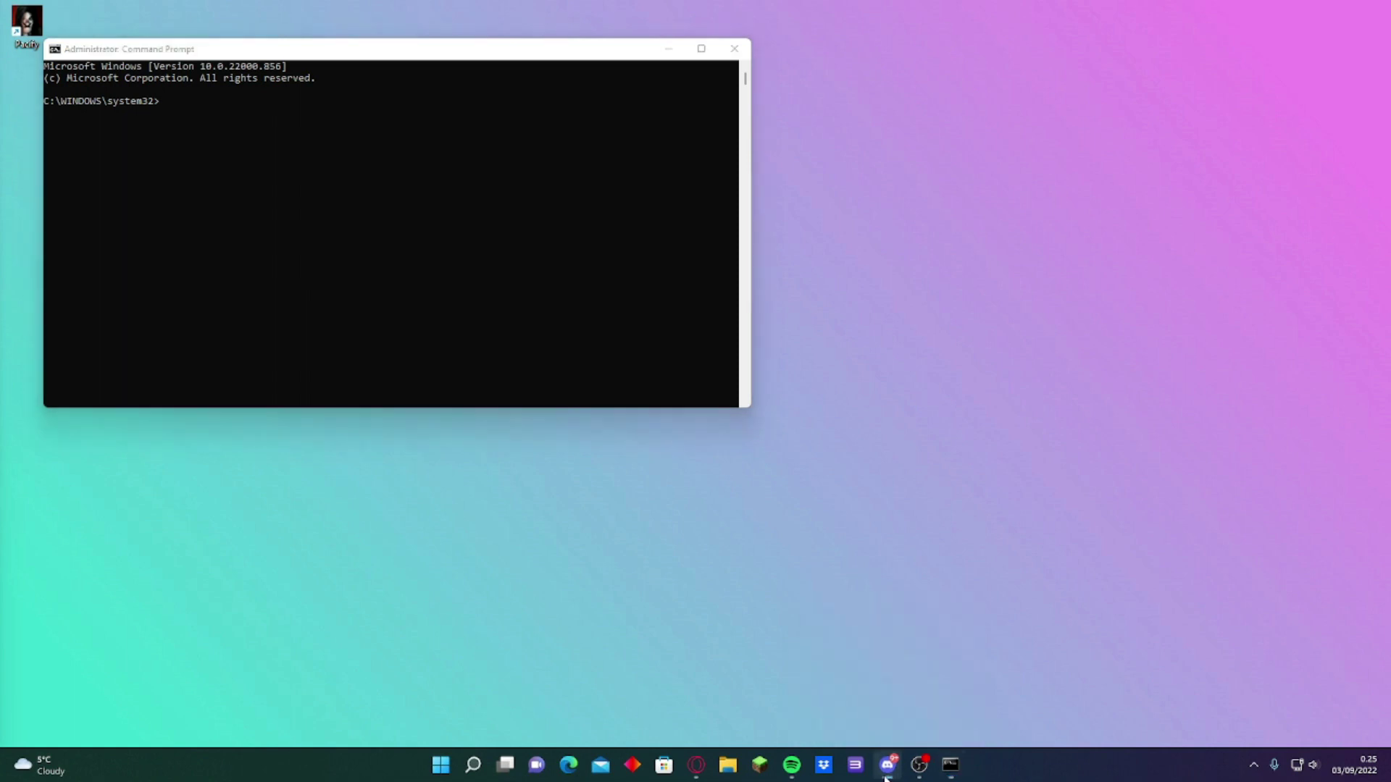
{"action": "left_click", "coordinate": [886, 765]}
{"action": "left_click", "coordinate": [195, 105]}
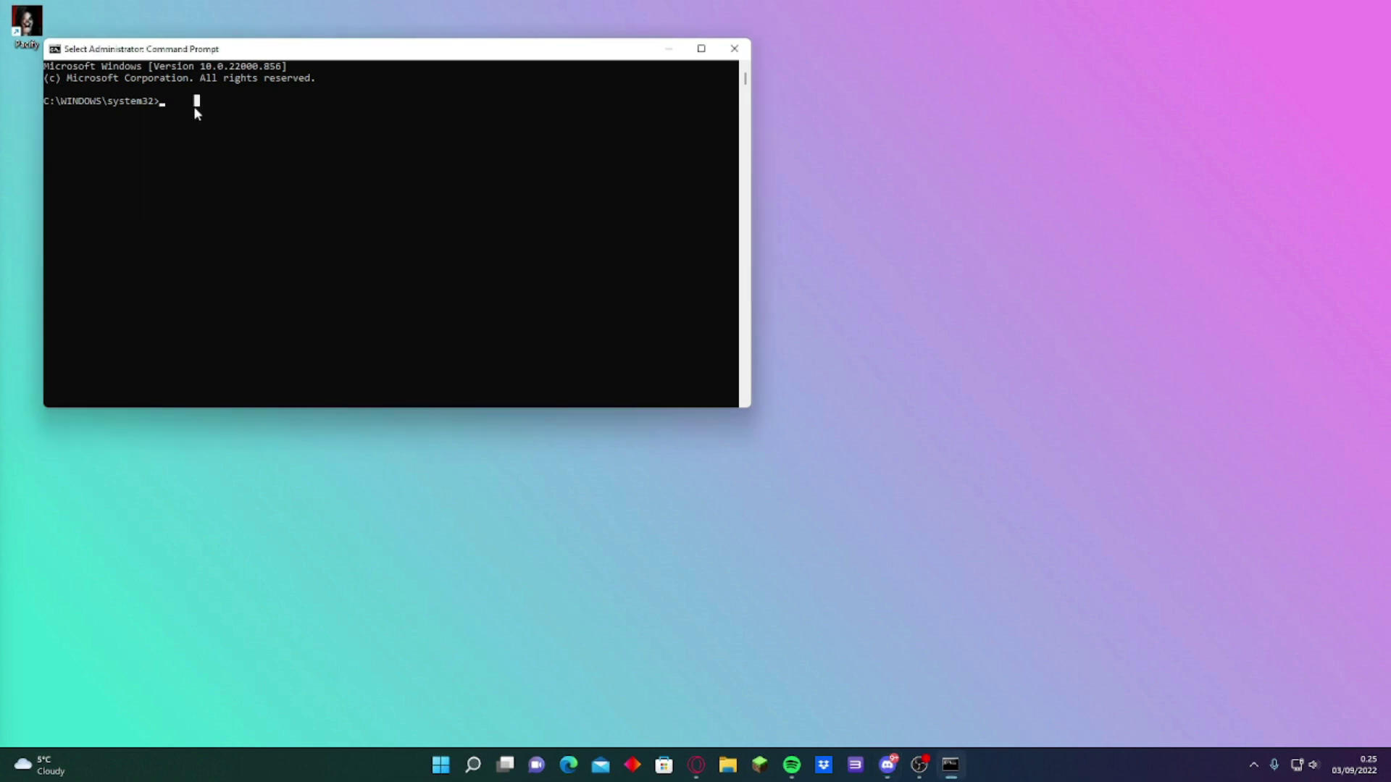
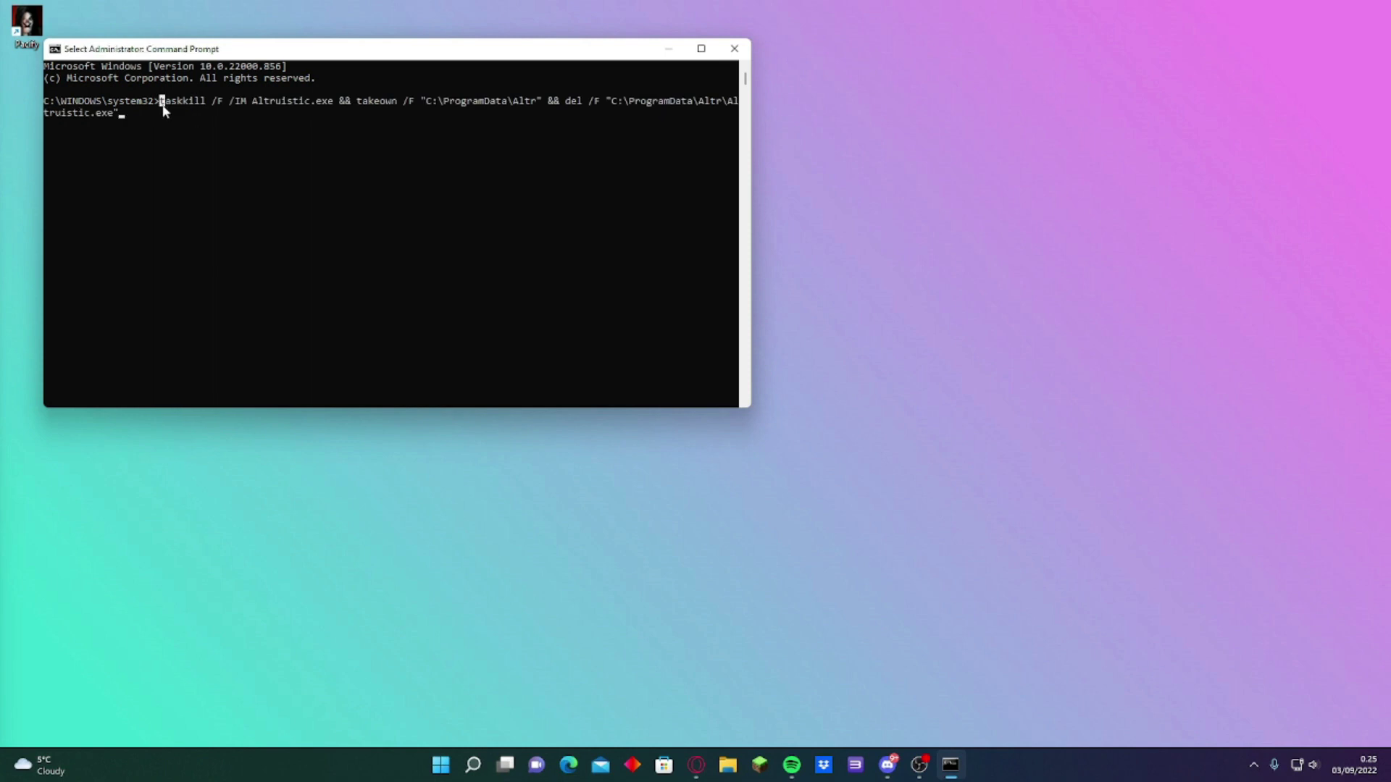
Exit Select mode, widen the admin window so the Altruistic.exe command fits one line, then switch to Discord
{"action": "key", "text": "Escape"}
{"action": "left_click_drag", "start_coordinate": [753, 133], "coordinate": [1054, 133]}
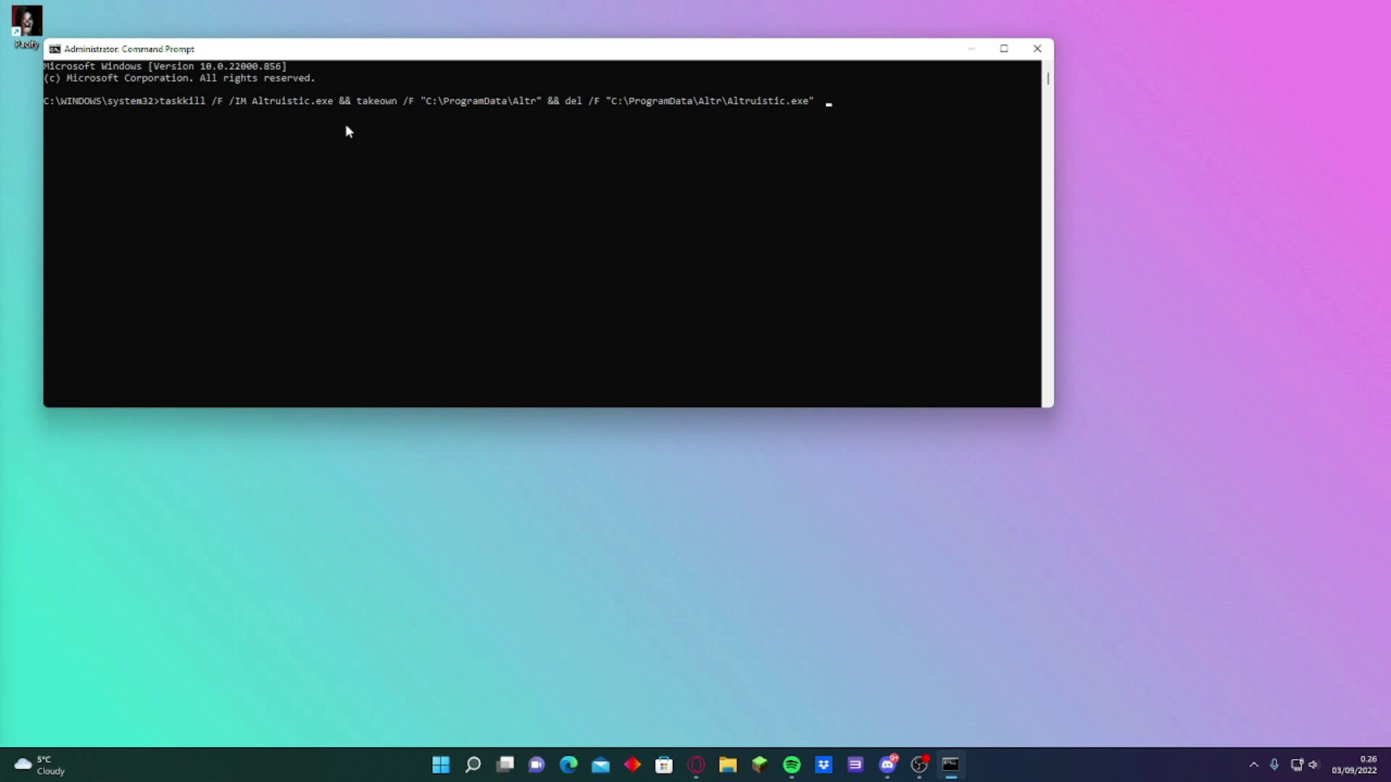
{"action": "key", "text": "alt+Tab"}
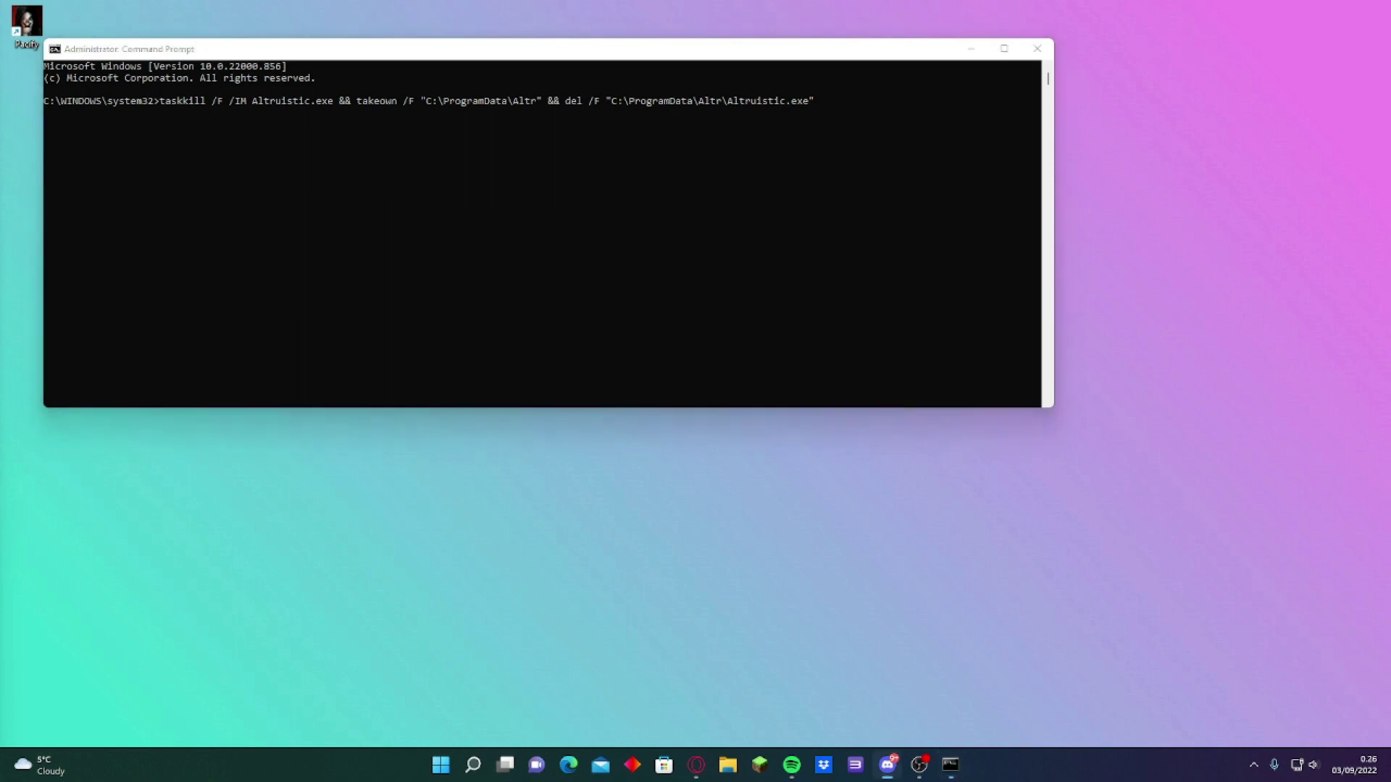
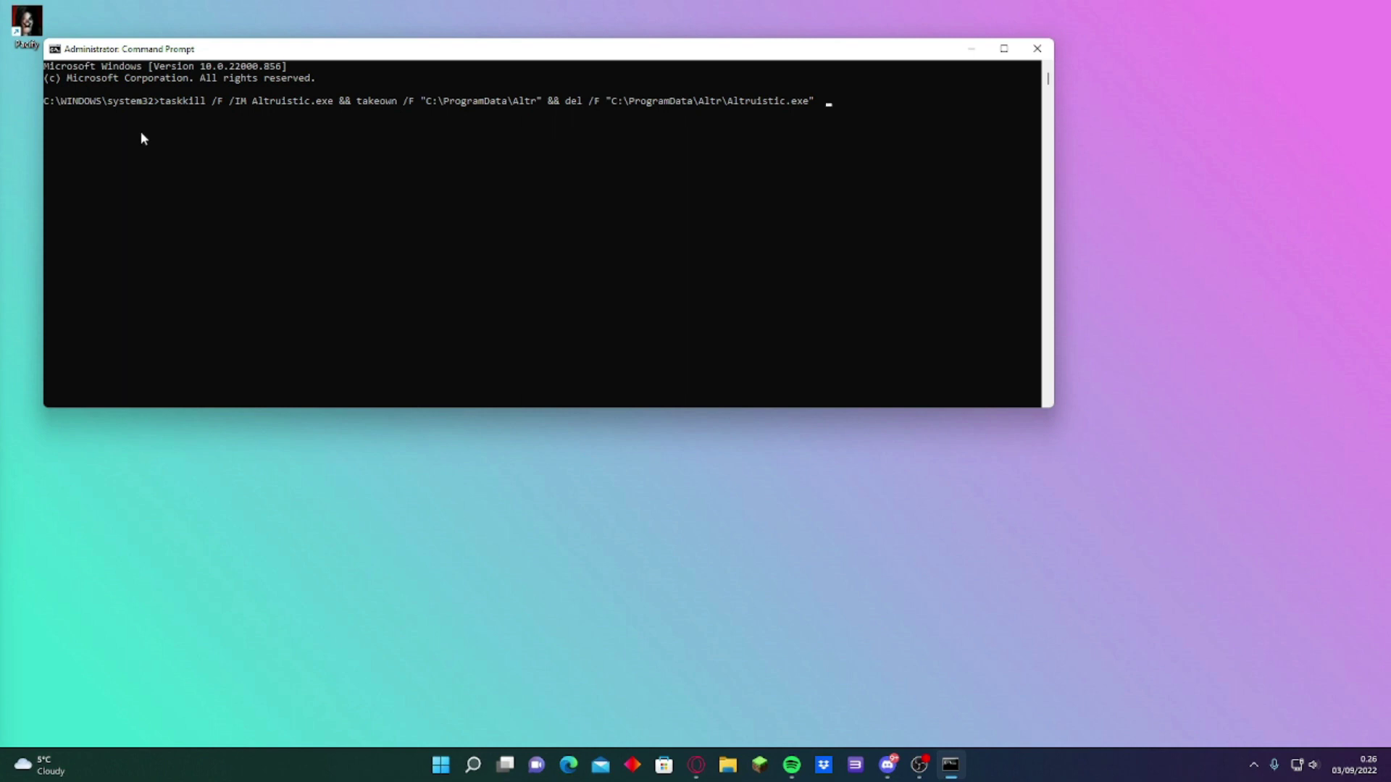
Close the administrator Command Prompt window so only the desktop shows
{"action": "left_click", "coordinate": [1037, 48]}
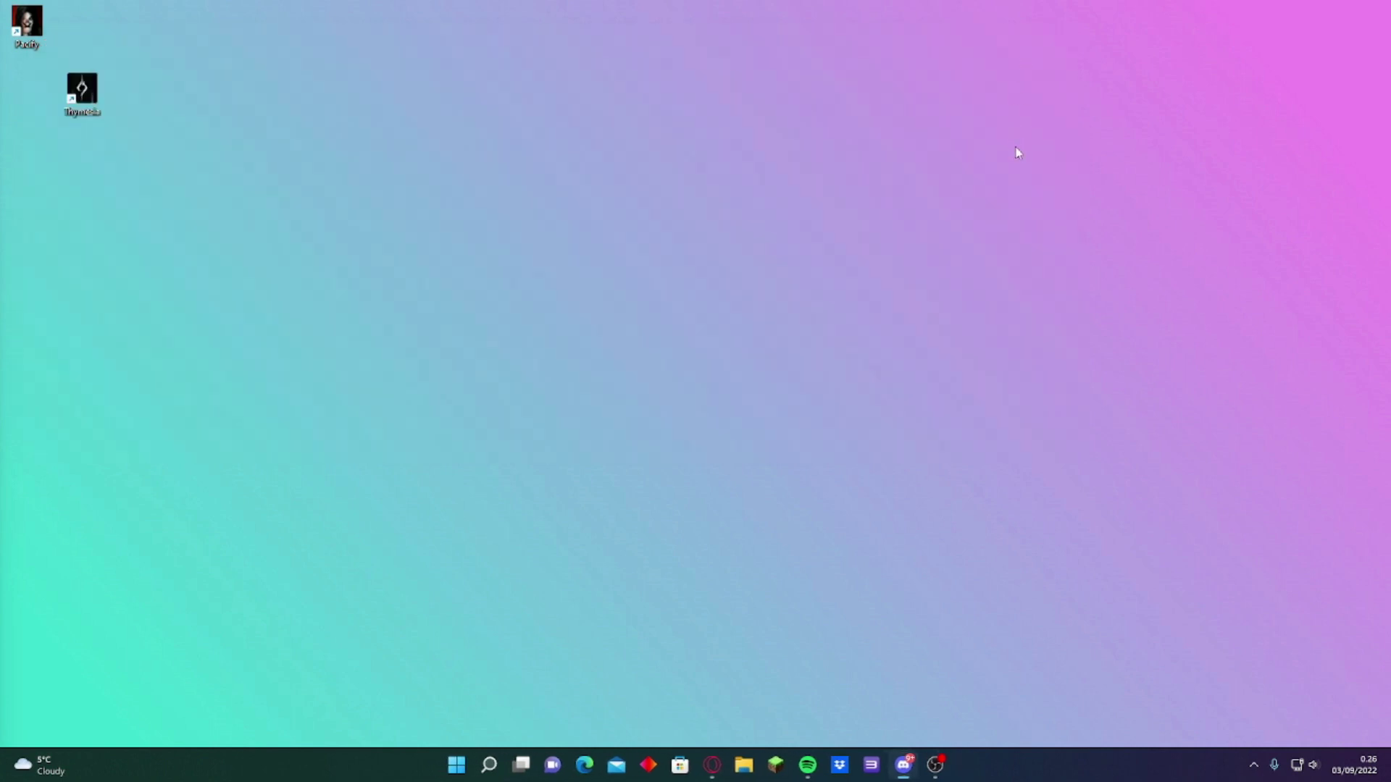
{"action": "left_click", "coordinate": [1253, 765]}
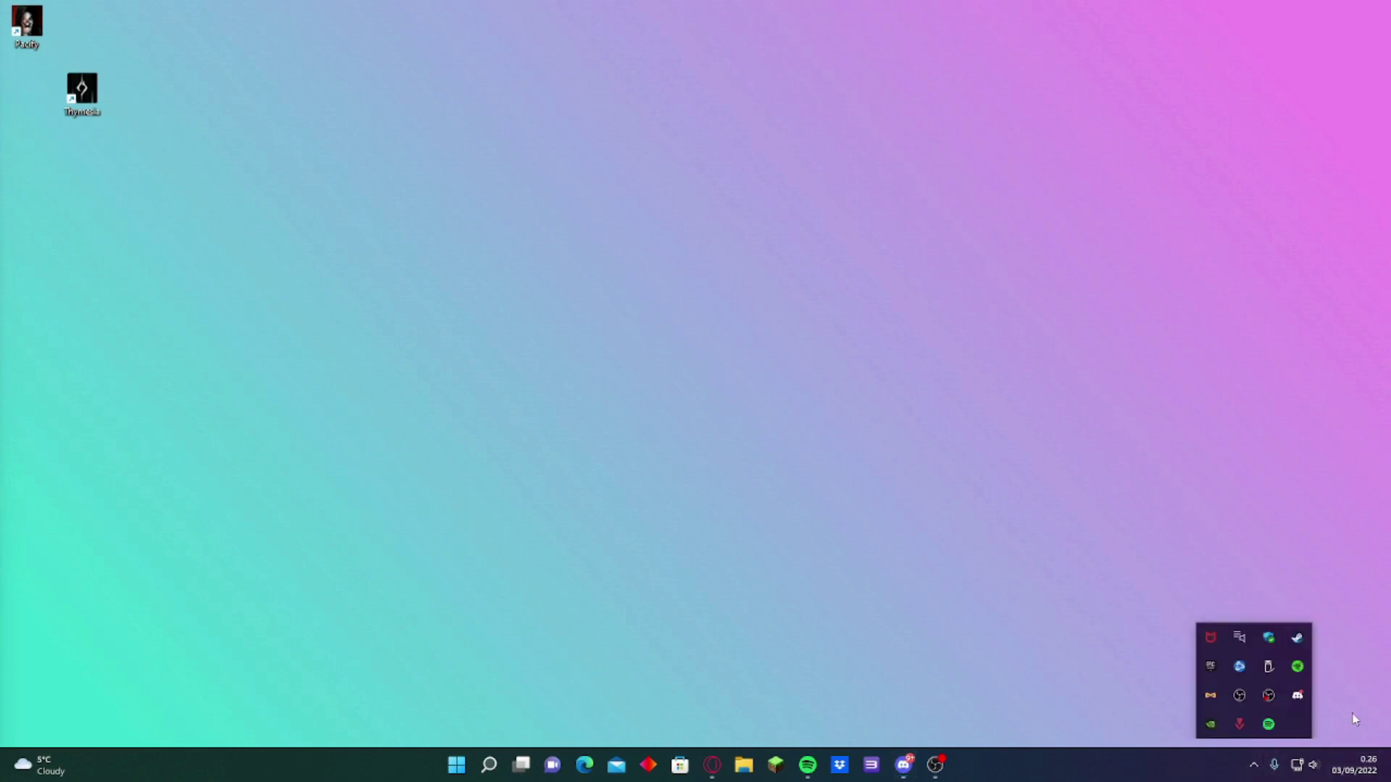
{"action": "left_click", "coordinate": [1090, 699]}
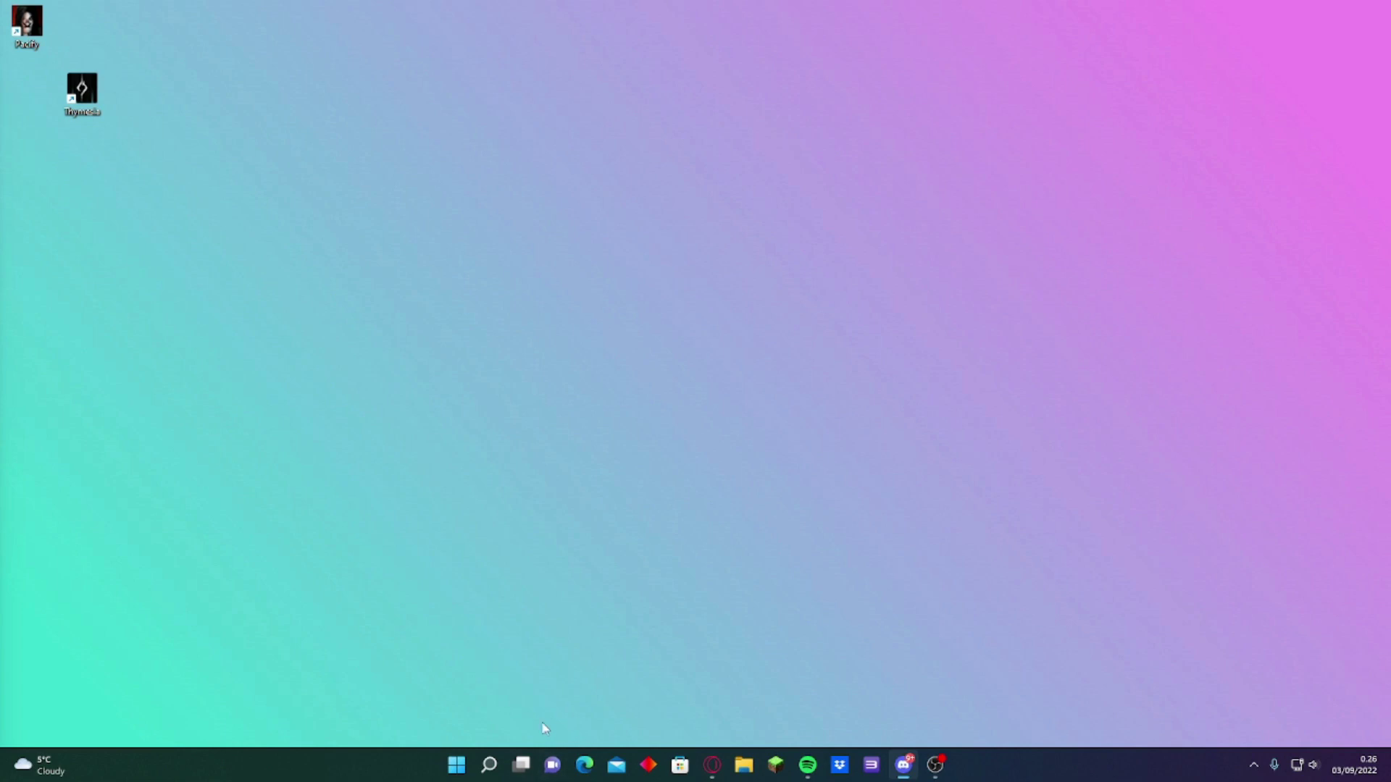
{"action": "mouse_move", "coordinate": [502, 765]}
{"action": "left_click", "coordinate": [744, 765]}
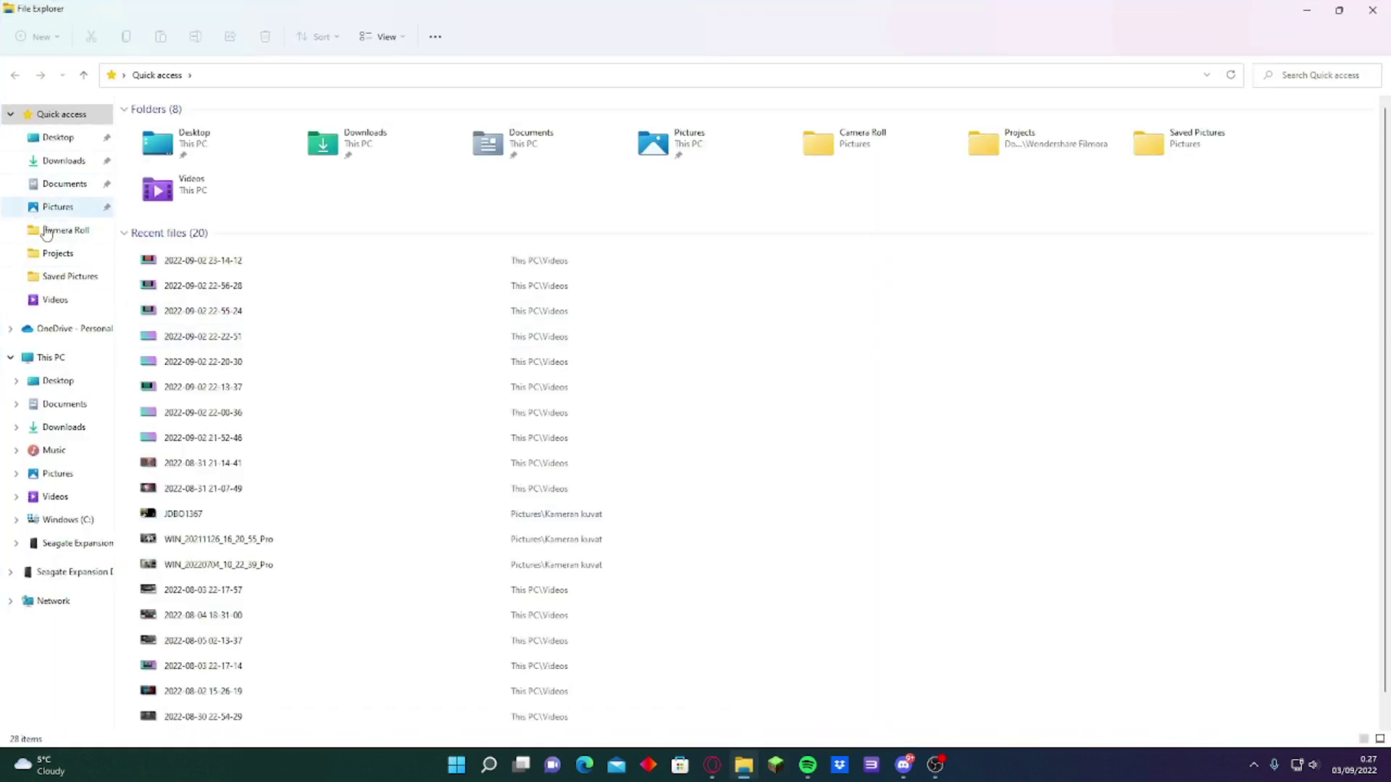
{"action": "left_click", "coordinate": [82, 368]}
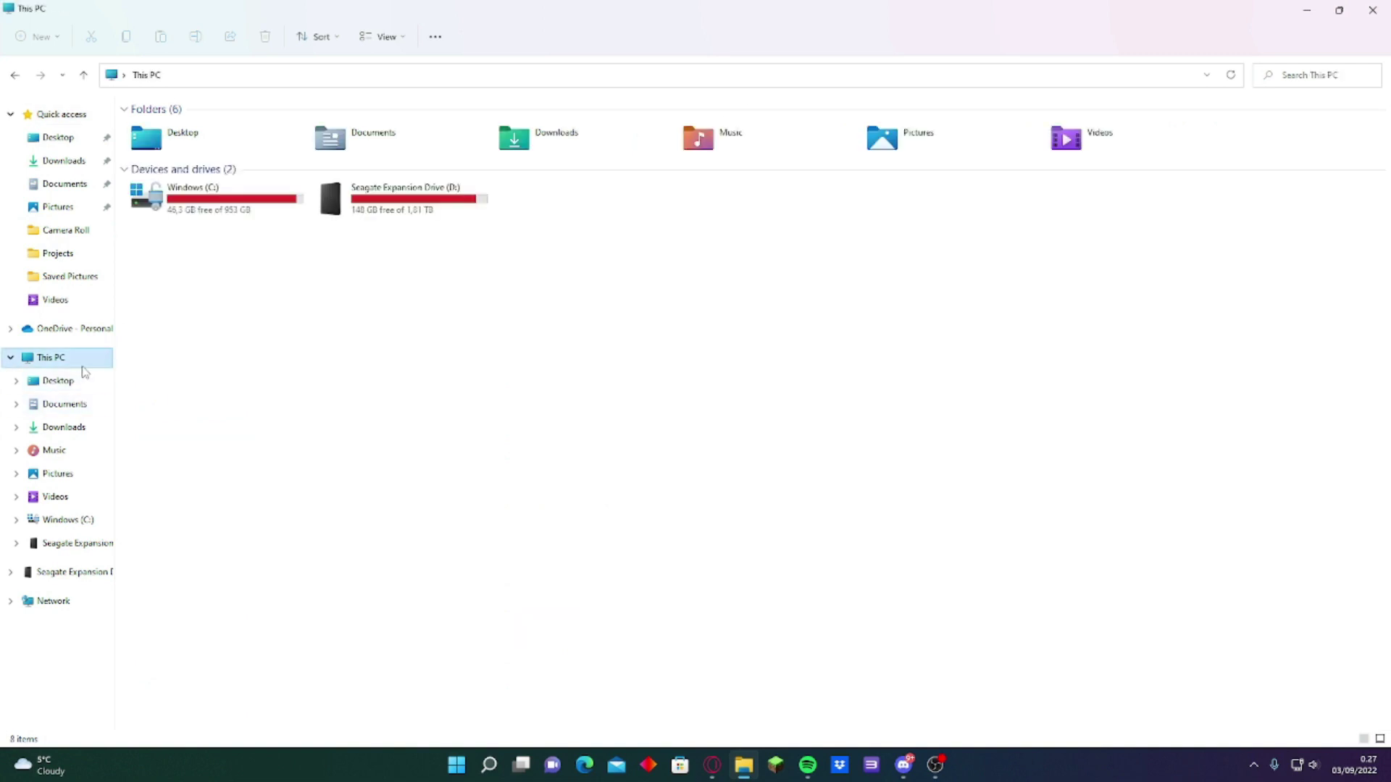
{"action": "double_click", "coordinate": [208, 225]}
{"action": "double_click", "coordinate": [205, 332]}
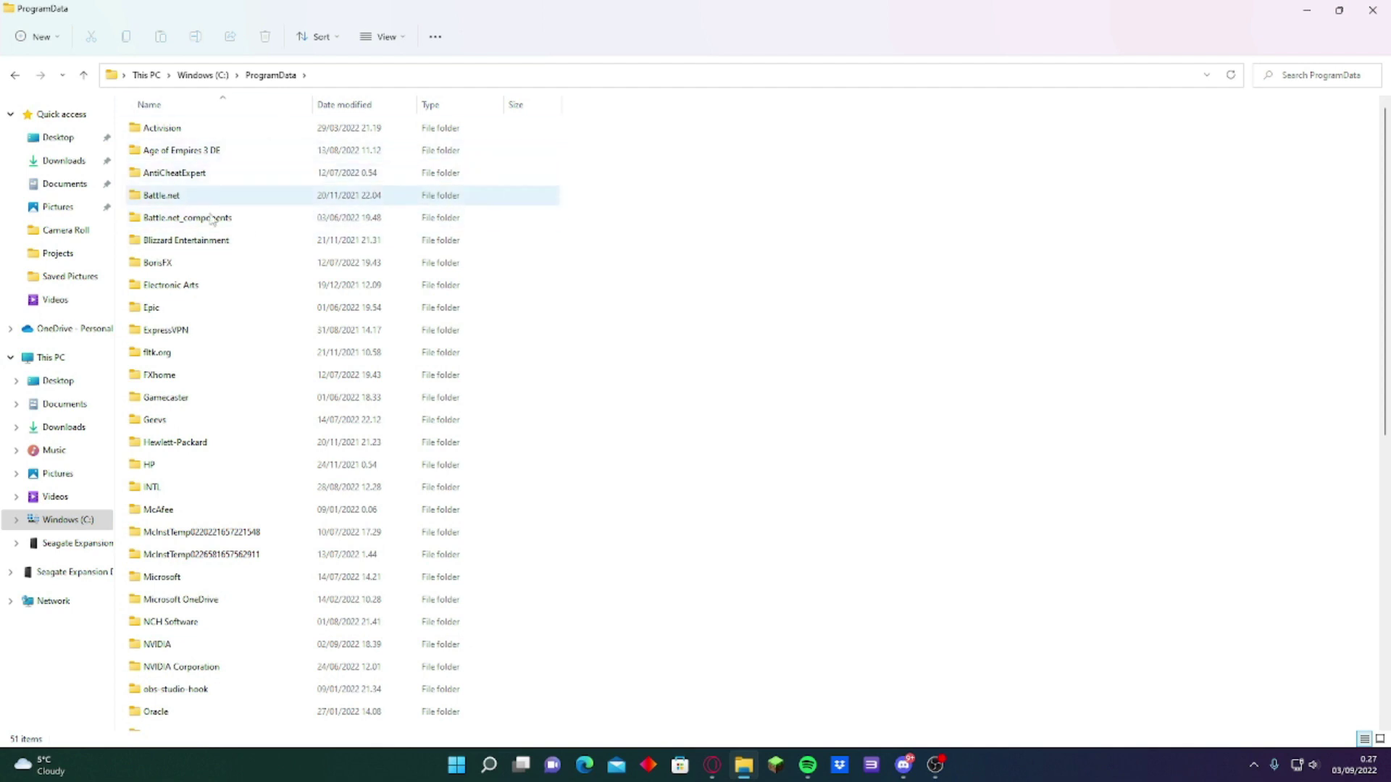
{"action": "left_click", "coordinate": [1373, 10]}
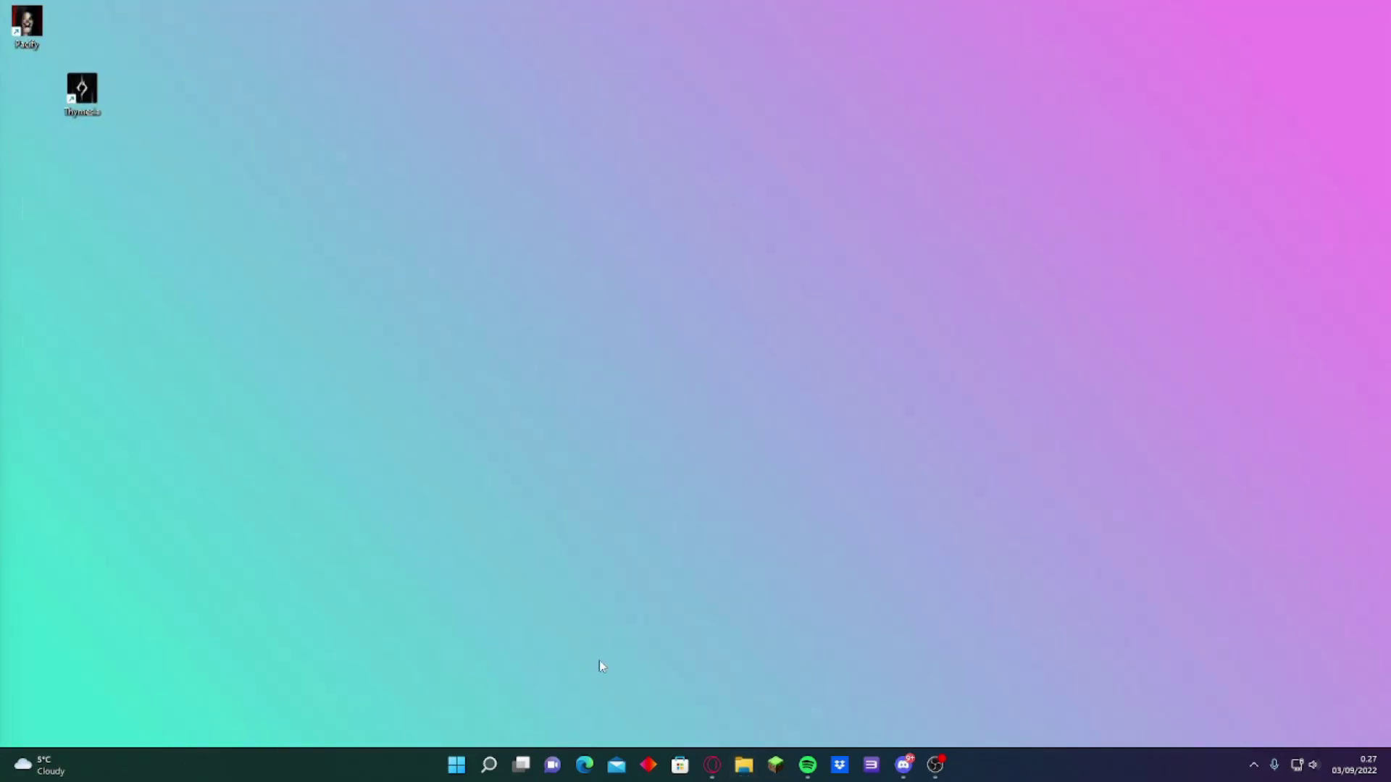
{"action": "left_click", "coordinate": [489, 764]}
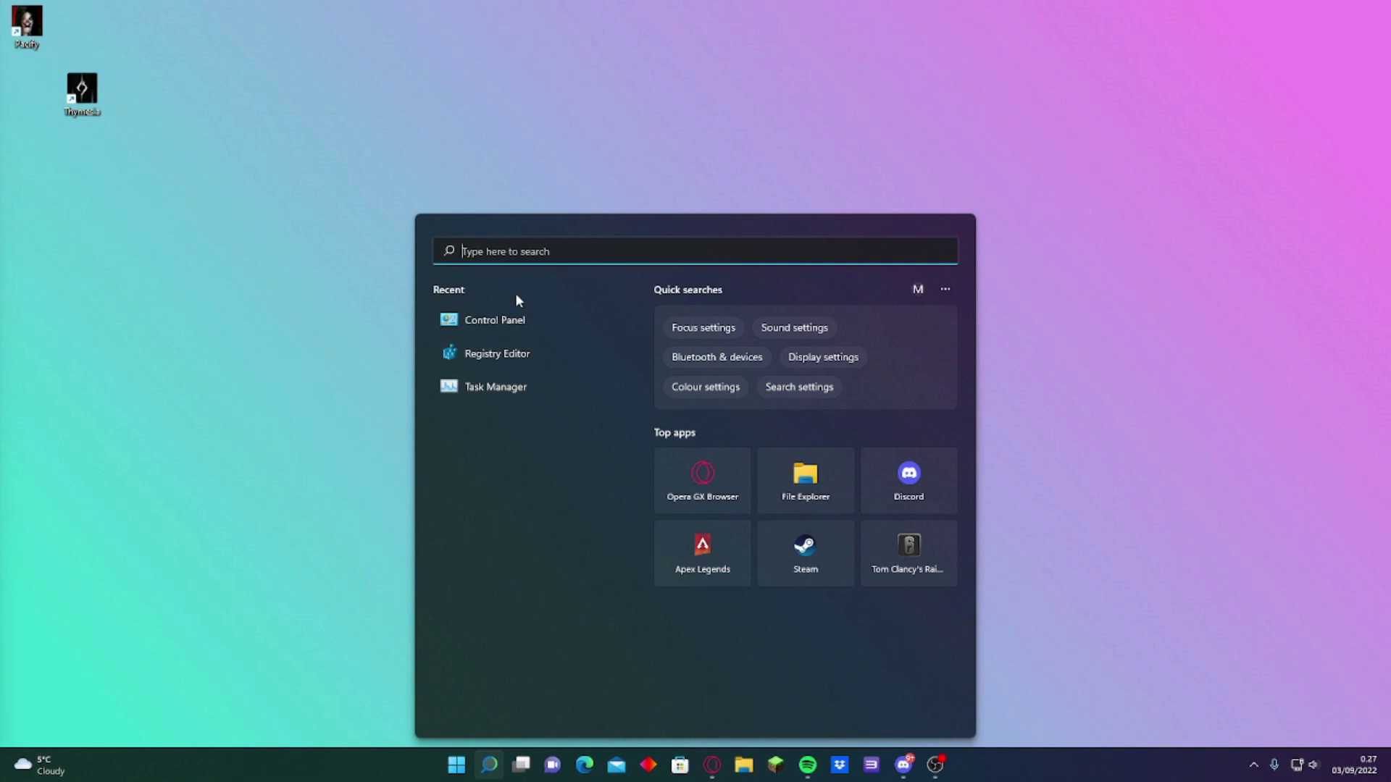
{"action": "type", "text": "cmd"}
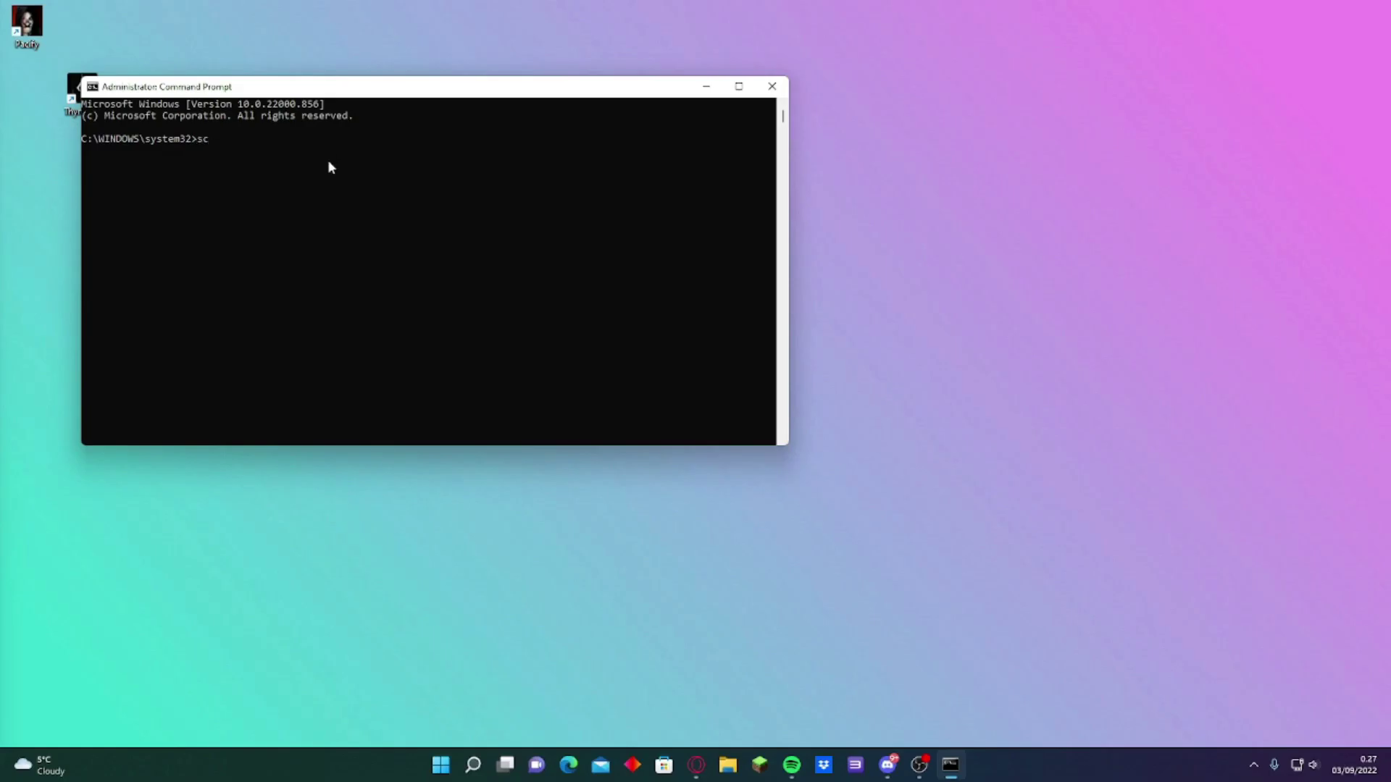
{"action": "key", "text": "BackSpace"}
{"action": "type", "text": "c delete \"altur"}
{"action": "key", "text": "BackSpace"}
{"action": "key", "text": "BackSpace"}
{"action": "key", "text": "BackSpace"}
{"action": "key", "text": "BackSpace"}
{"action": "key", "text": "BackSpace"}
{"action": "type", "text": "Alt"}
{"action": "left_click", "coordinate": [772, 86]}
{"action": "mouse_move", "coordinate": [712, 765]}
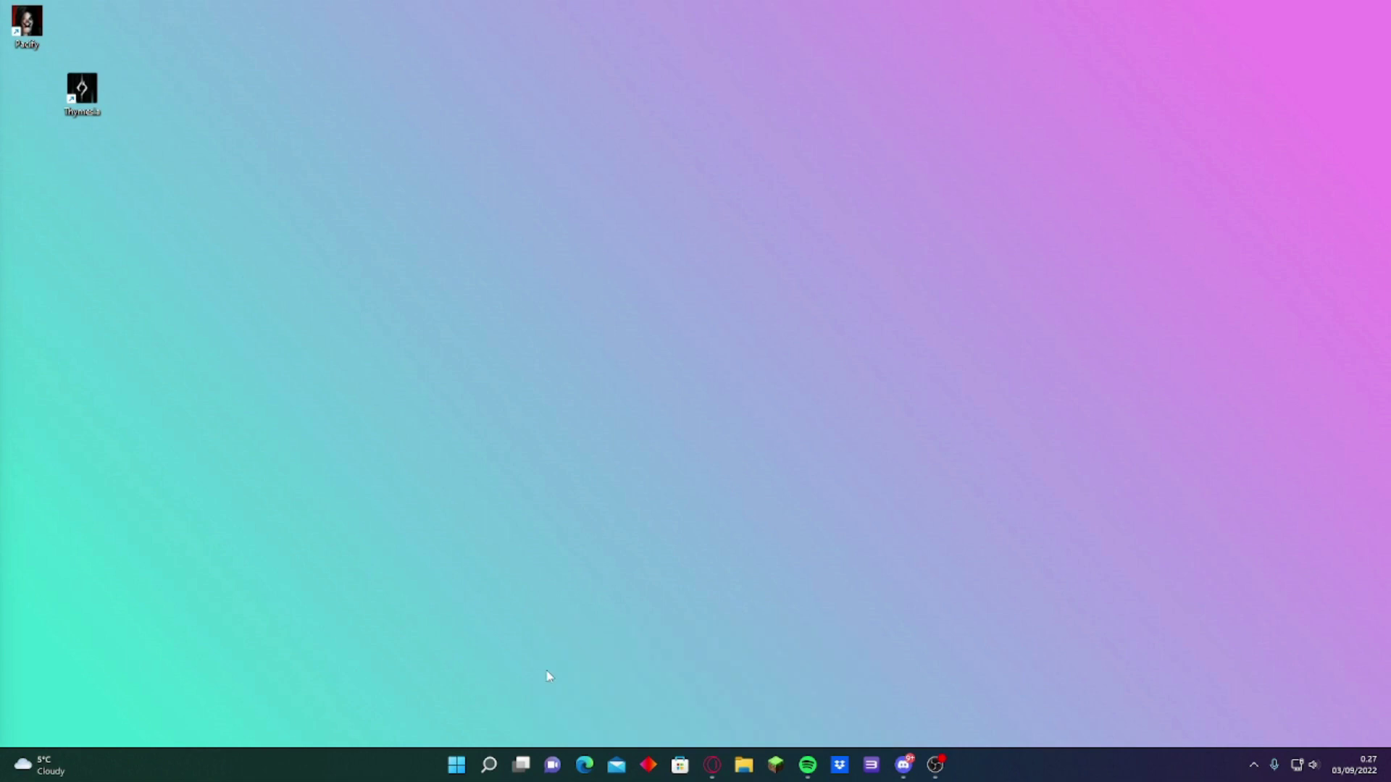
Launch Registry Editor and expand HKEY_LOCAL_MACHINE\SYSTEM\ControlSet001\Services
{"action": "left_click", "coordinate": [489, 765]}
{"action": "left_click", "coordinate": [507, 353]}
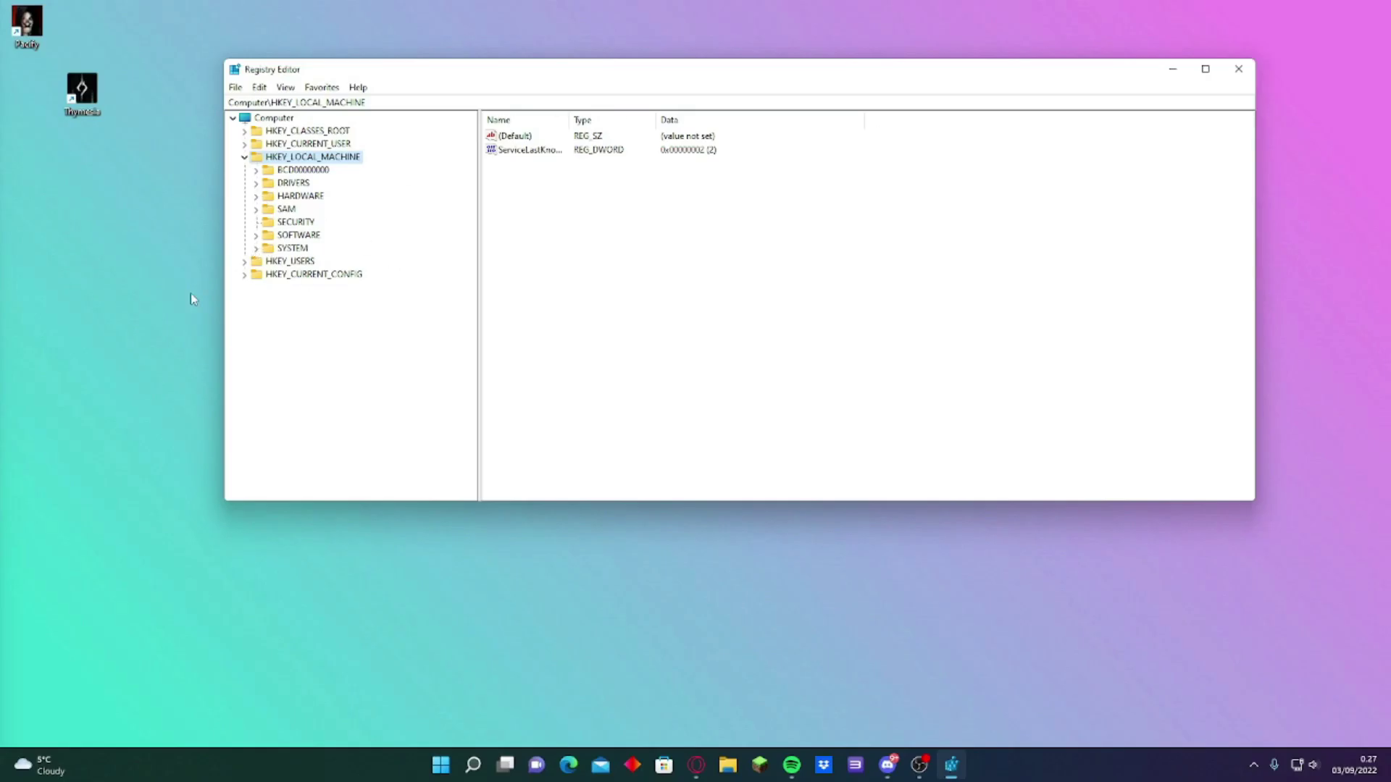
{"action": "left_click", "coordinate": [256, 248]}
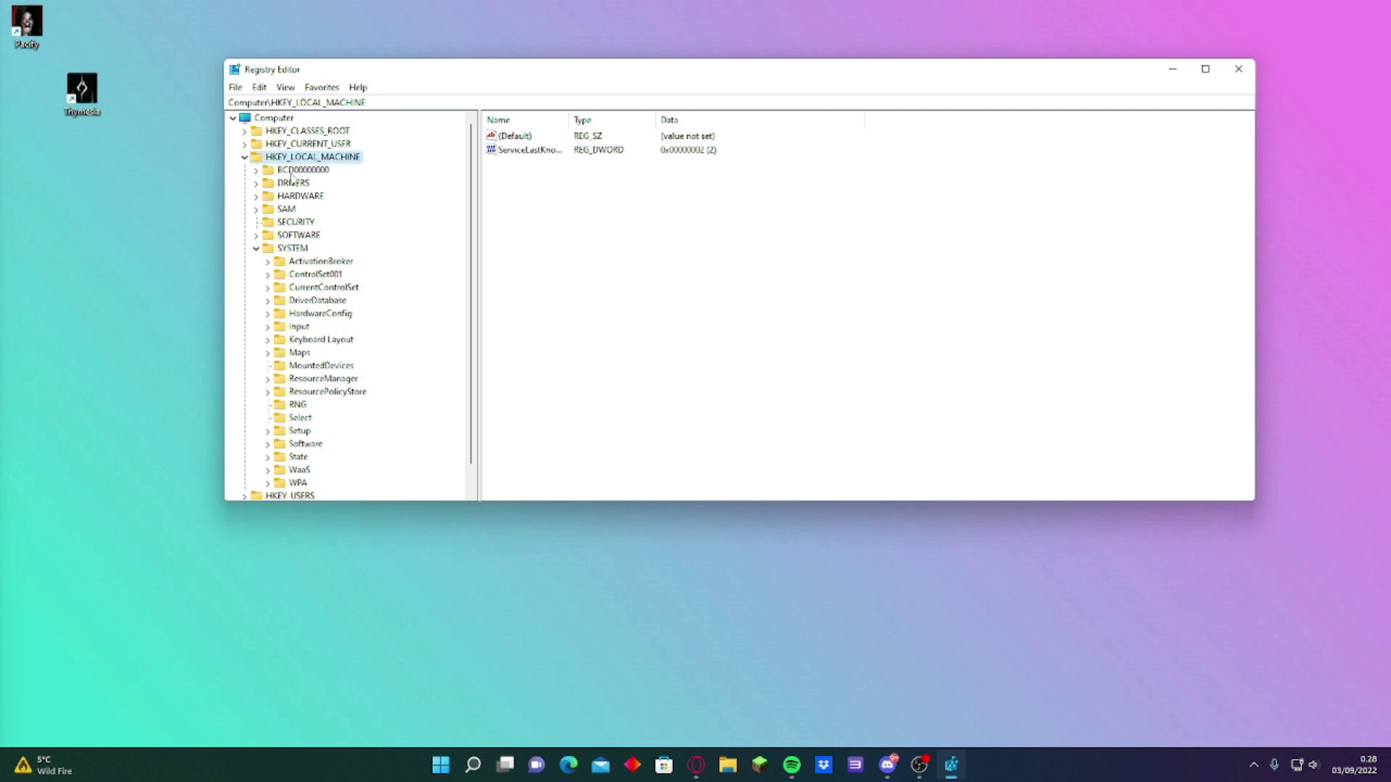
{"action": "left_click", "coordinate": [267, 274]}
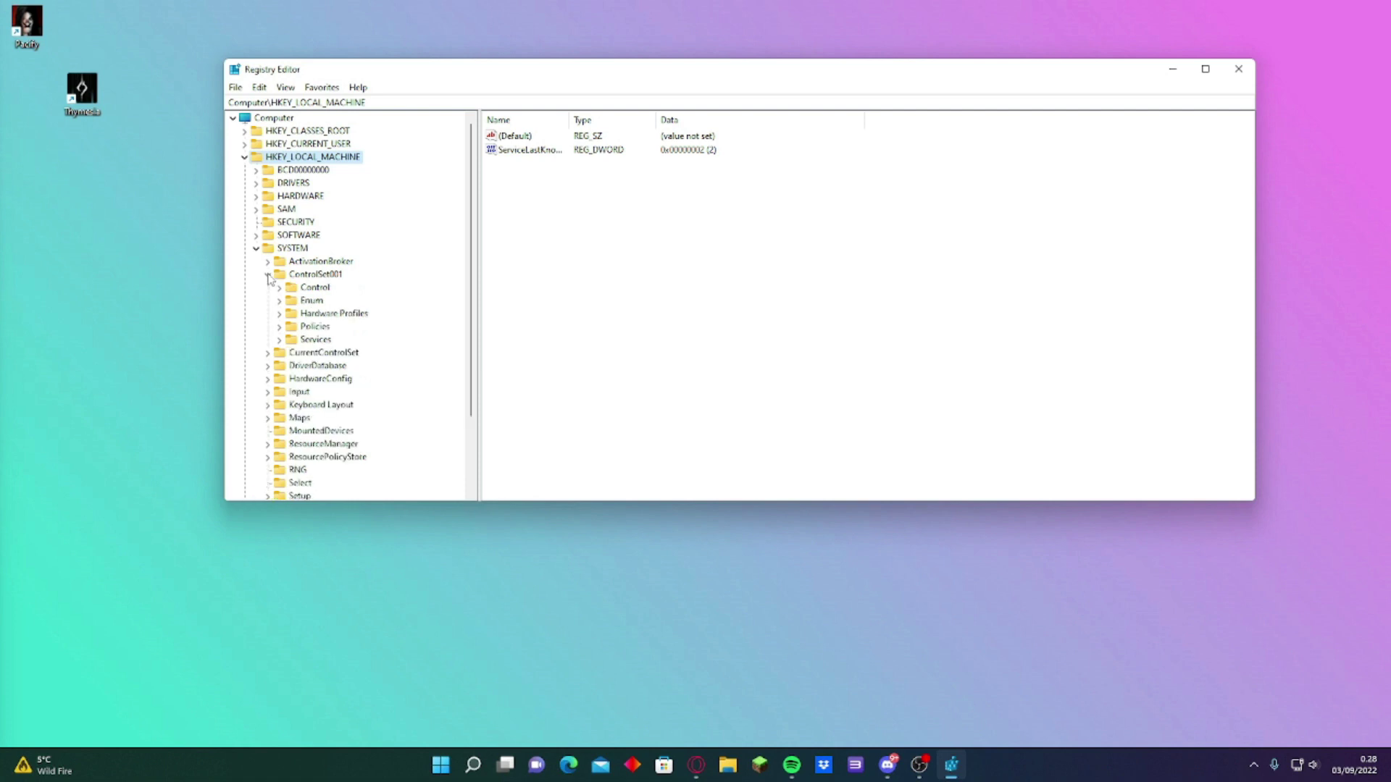
{"action": "left_click", "coordinate": [279, 339]}
Scroll through the Services subkeys to confirm no Altruistic entry remains
{"action": "scroll", "coordinate": [304, 353], "scroll_direction": "down", "scroll_amount": 2}
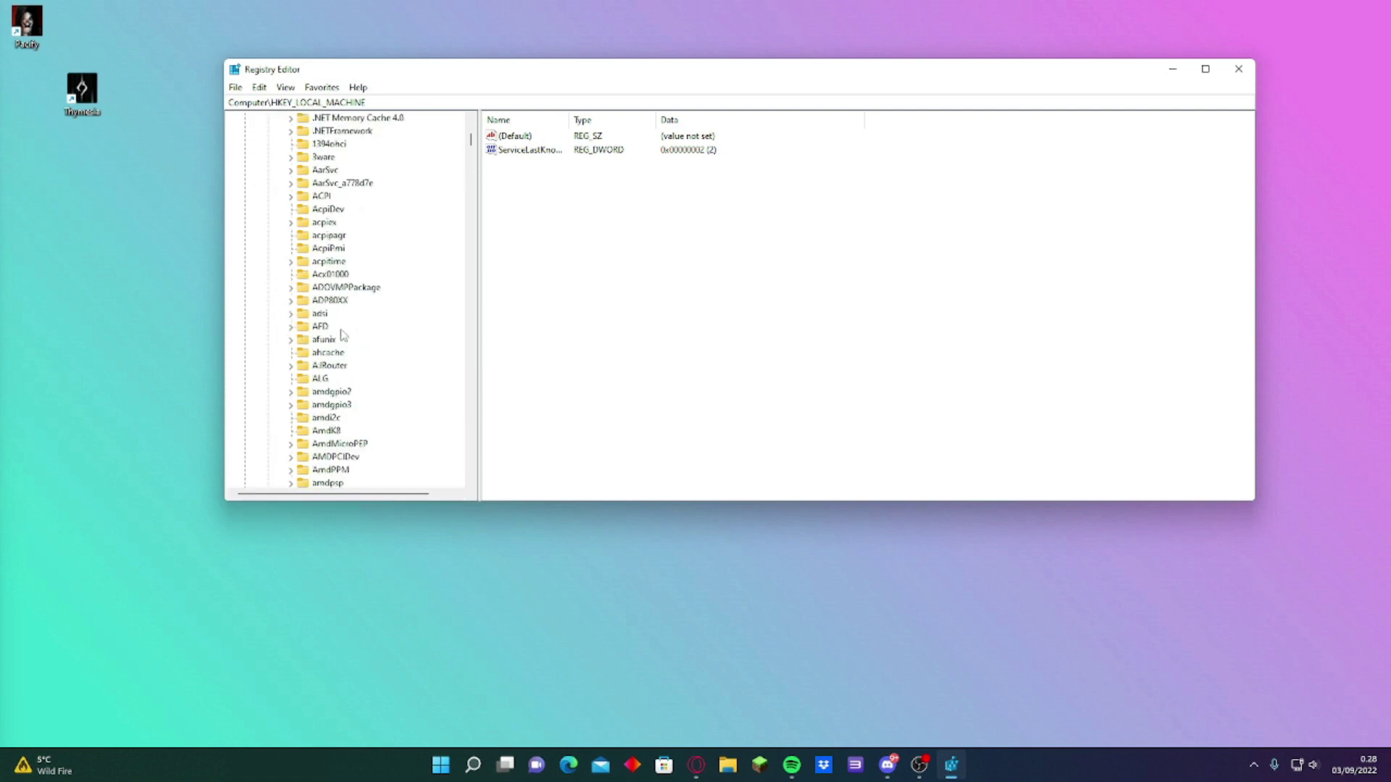
{"action": "scroll", "coordinate": [323, 357], "scroll_direction": "down", "scroll_amount": 1}
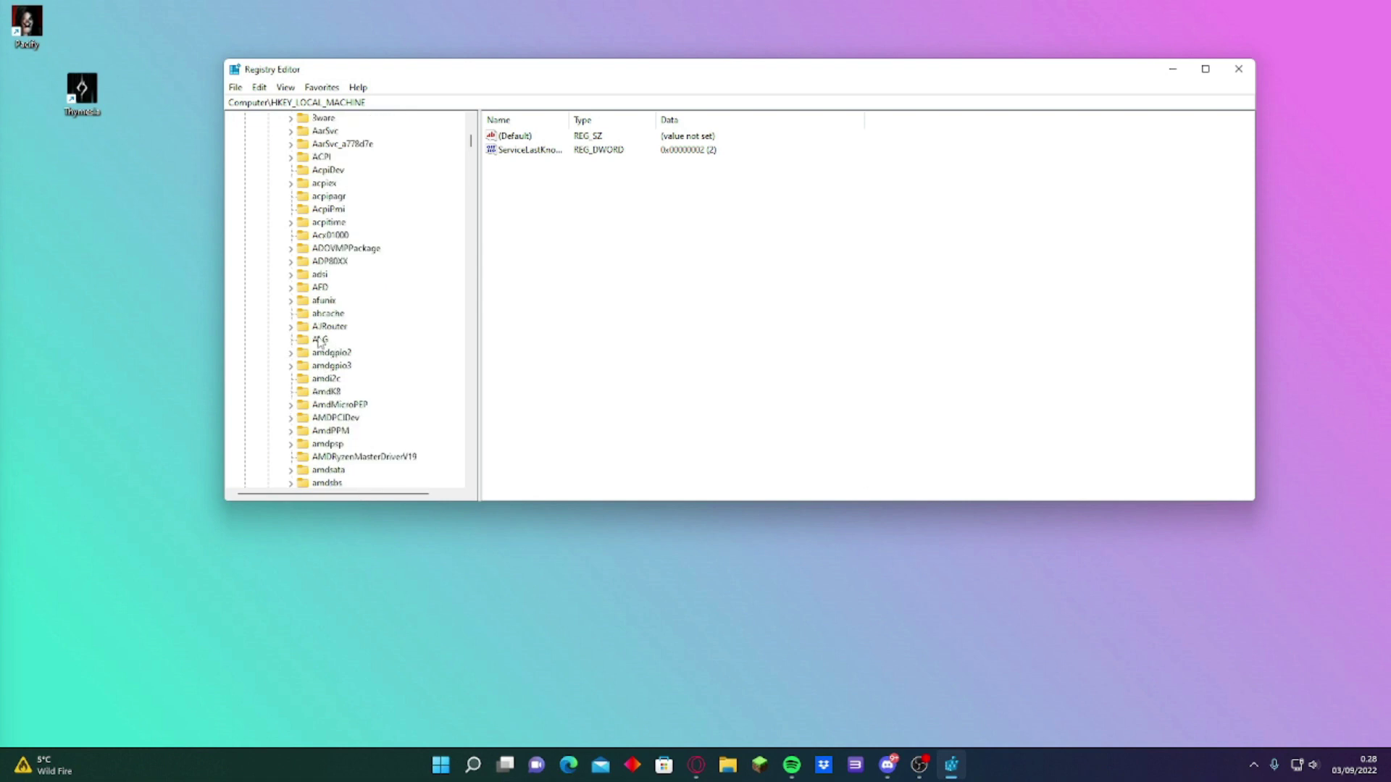
{"action": "scroll", "coordinate": [331, 355], "scroll_direction": "down", "scroll_amount": 4}
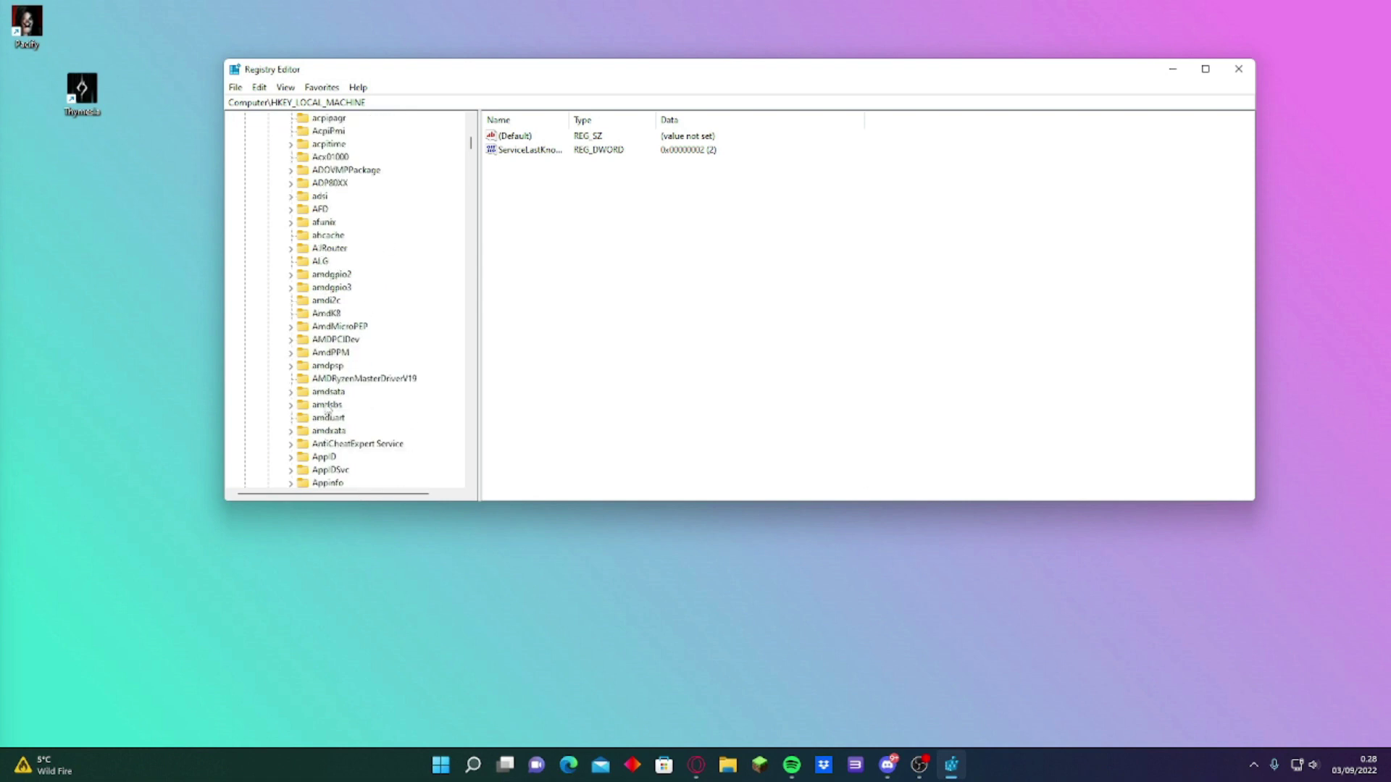
{"action": "scroll", "coordinate": [327, 383], "scroll_direction": "down", "scroll_amount": 8}
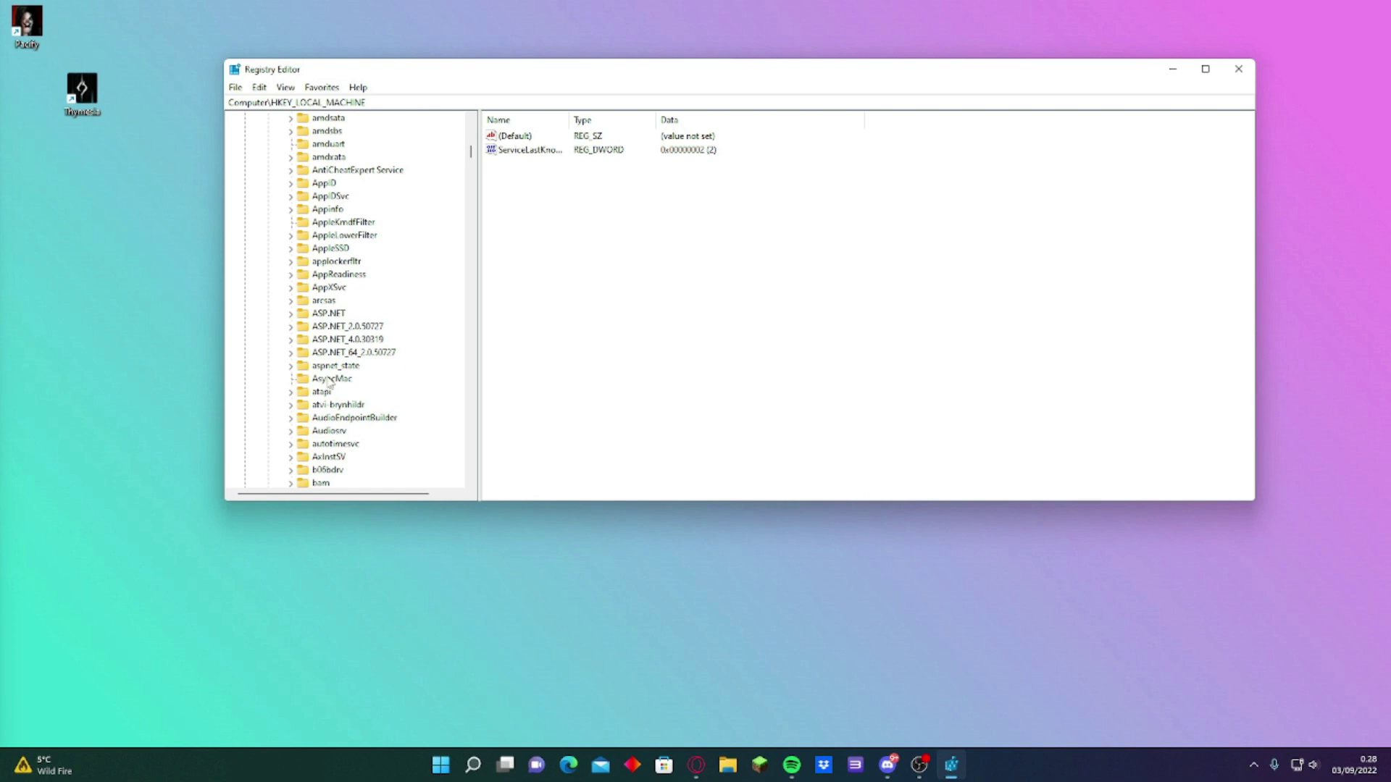
{"action": "scroll", "coordinate": [331, 389], "scroll_direction": "up", "scroll_amount": 16}
{"action": "scroll", "coordinate": [333, 384], "scroll_direction": "up", "scroll_amount": 2}
{"action": "scroll", "coordinate": [335, 377], "scroll_direction": "down", "scroll_amount": 4}
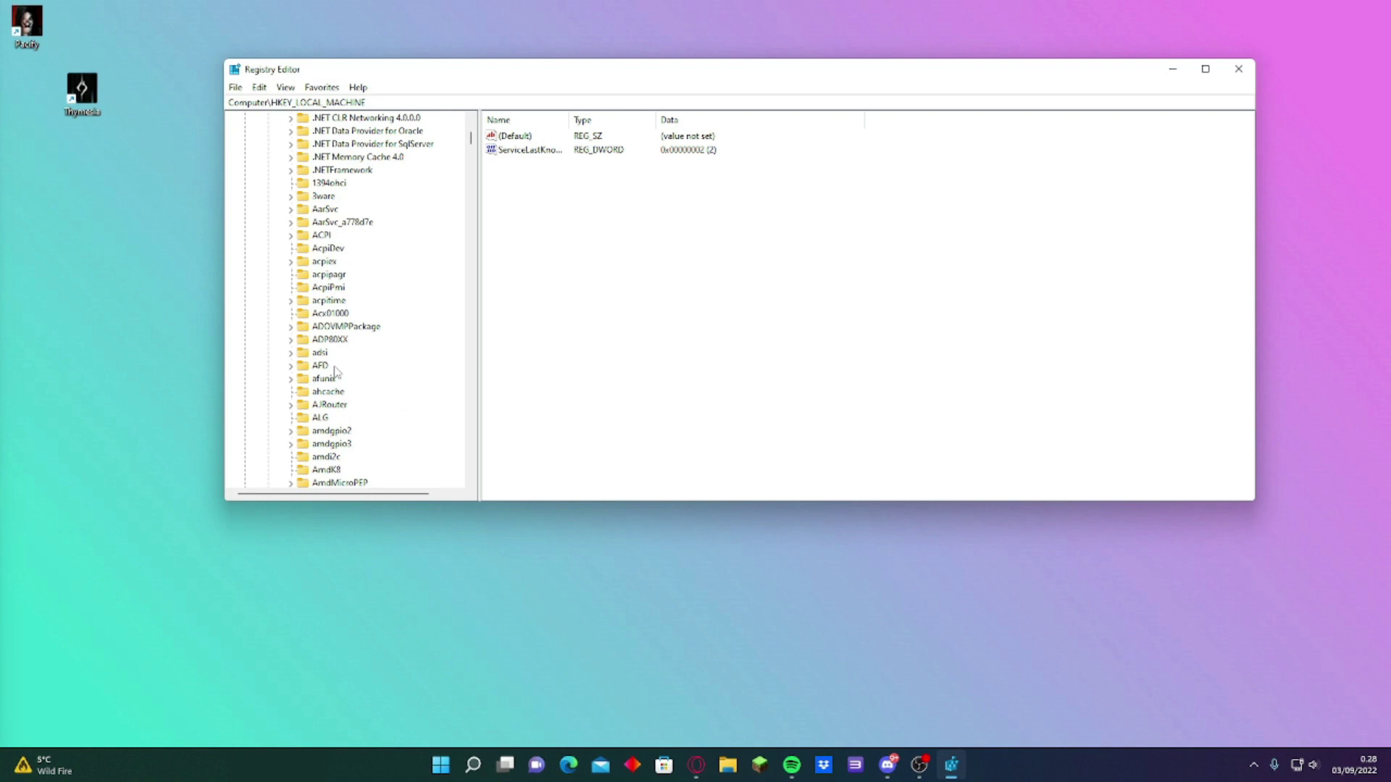
Close Registry Editor and check the hidden tray icons
{"action": "left_click", "coordinate": [1239, 69]}
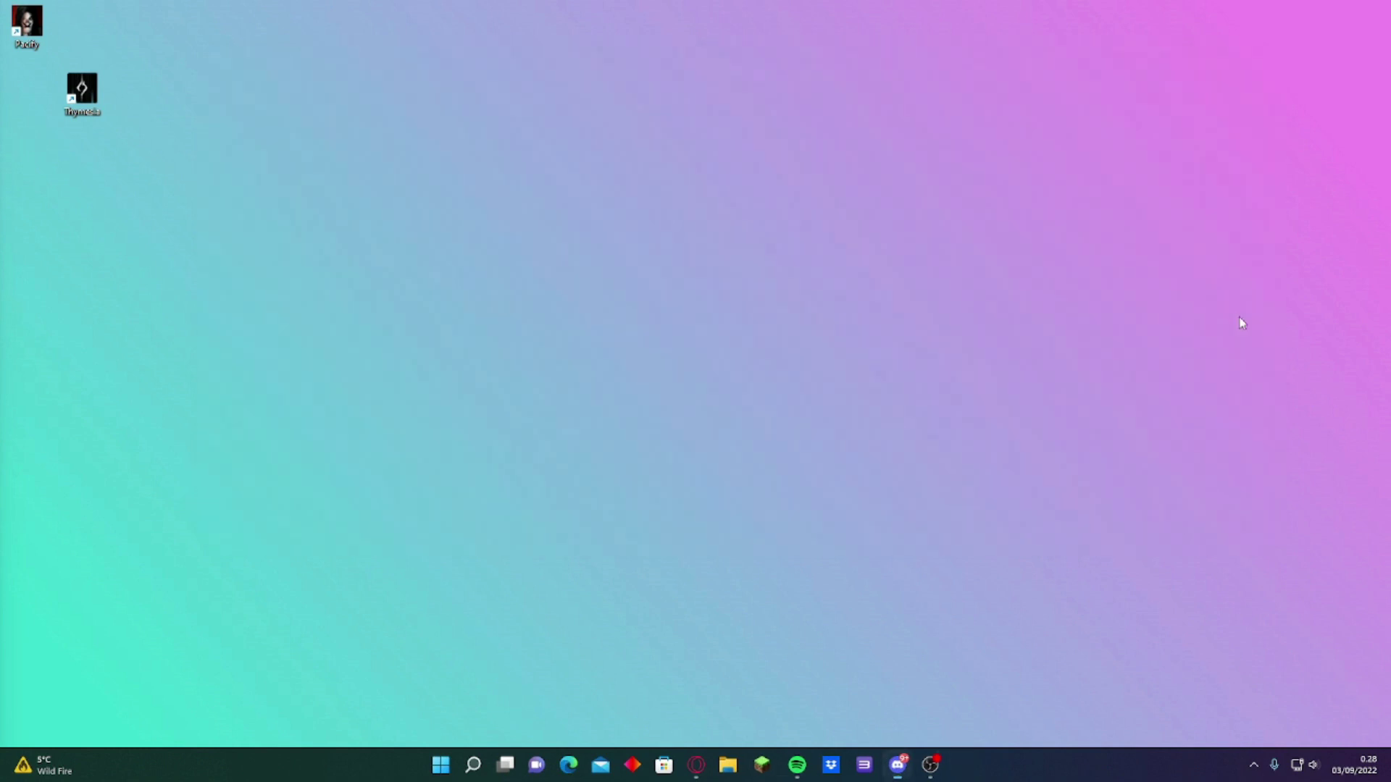
{"action": "left_click", "coordinate": [1253, 765]}
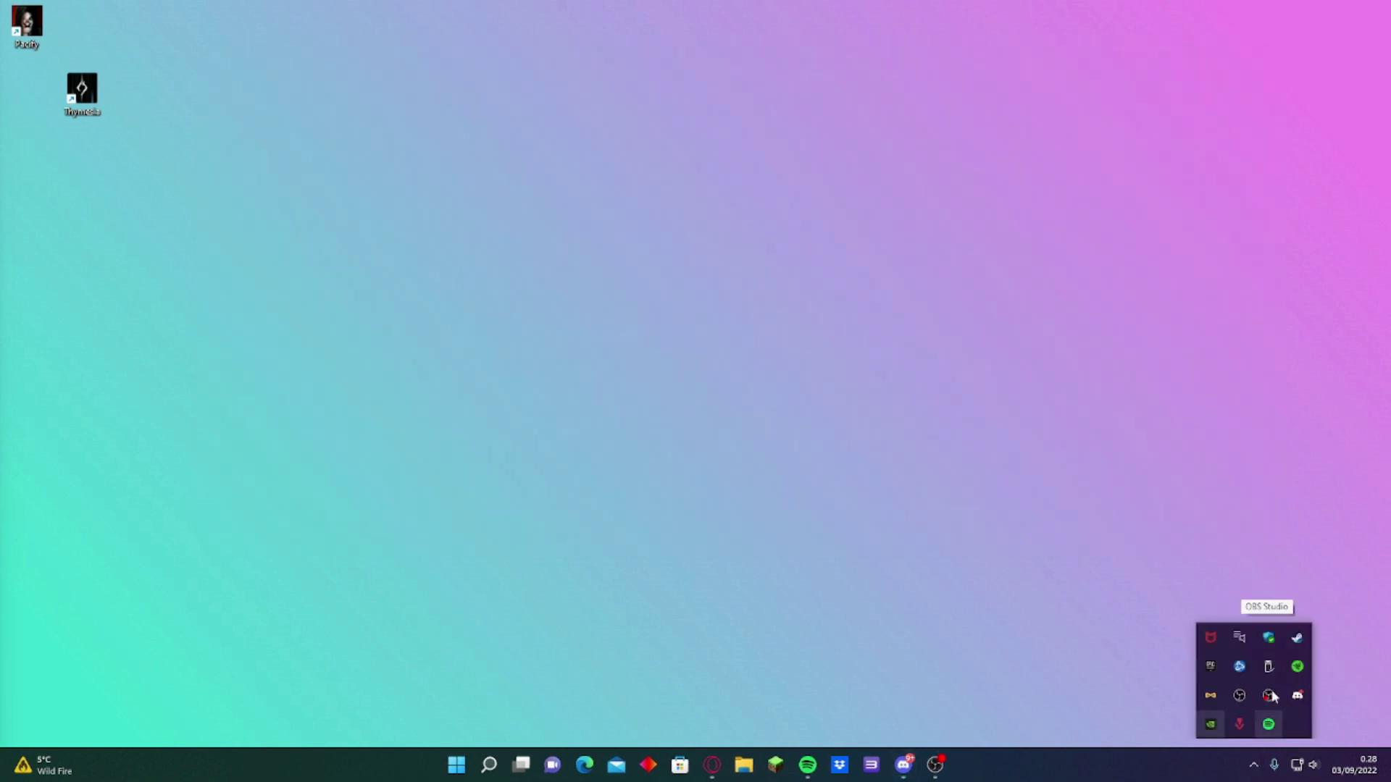
{"action": "left_click", "coordinate": [888, 506]}
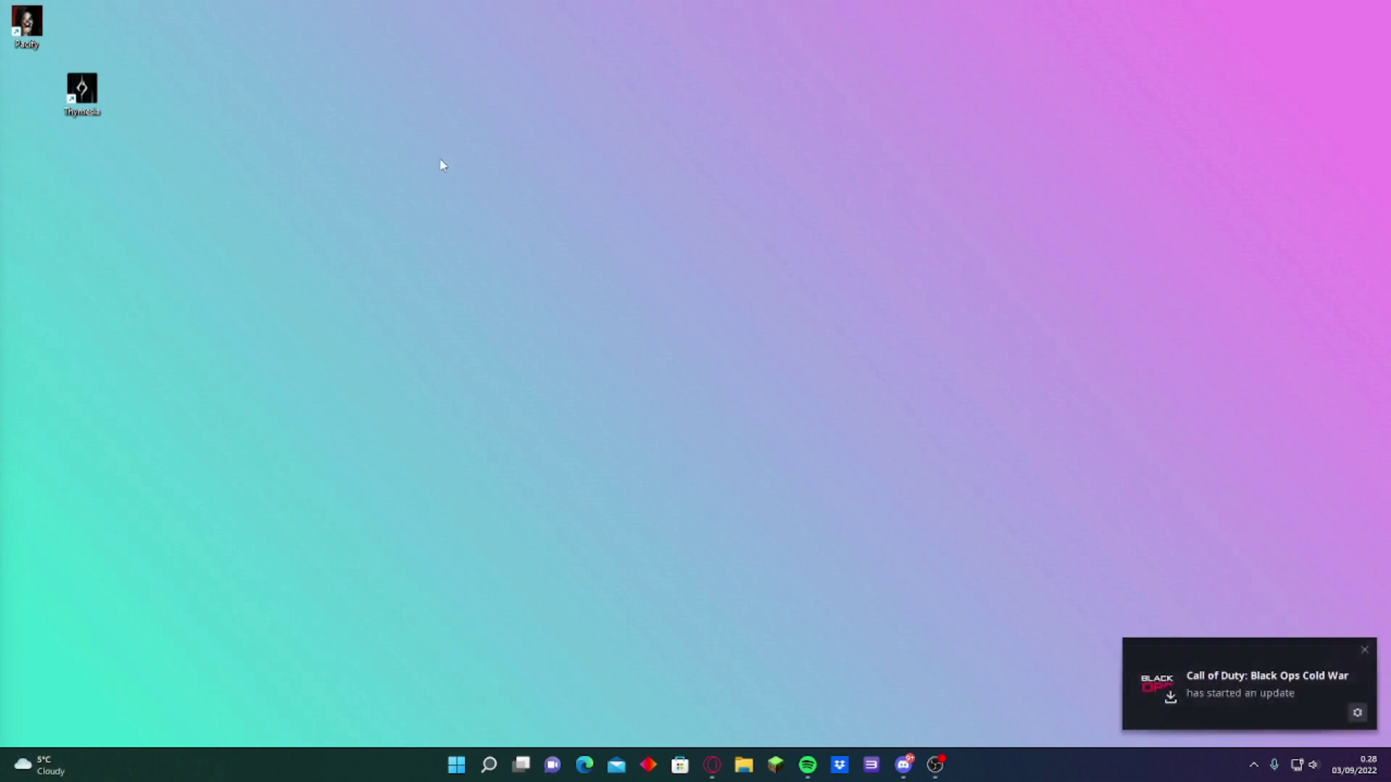
Dismiss the Call of Duty update notification, leaving an empty desktop
{"action": "left_click", "coordinate": [1364, 650]}
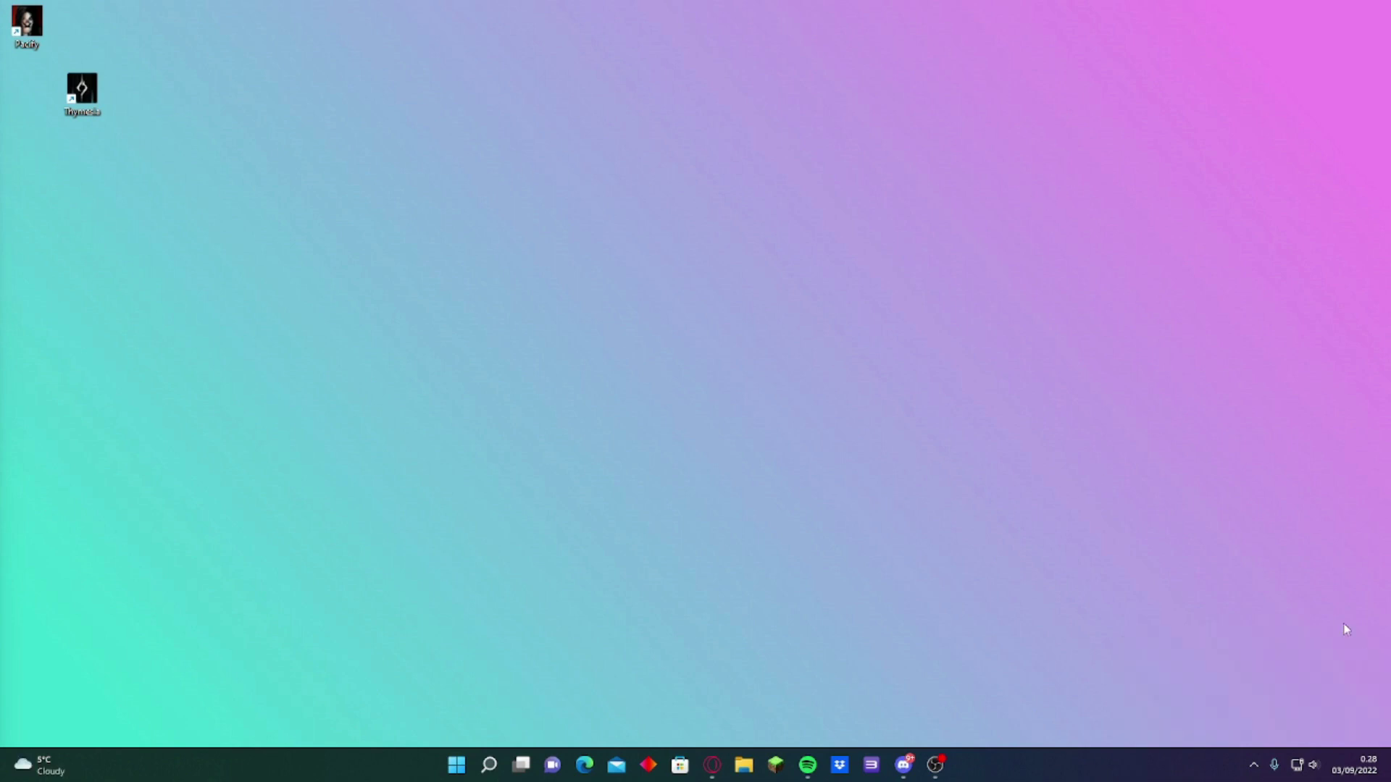
{"action": "left_click_drag", "start_coordinate": [1233, 74], "coordinate": [148, 728]}
{"action": "left_click_drag", "start_coordinate": [1368, 44], "coordinate": [128, 698]}
{"action": "left_click_drag", "start_coordinate": [1241, 94], "coordinate": [133, 679]}
{"action": "left_click_drag", "start_coordinate": [1290, 62], "coordinate": [116, 678]}
{"action": "mouse_move", "coordinate": [902, 766]}
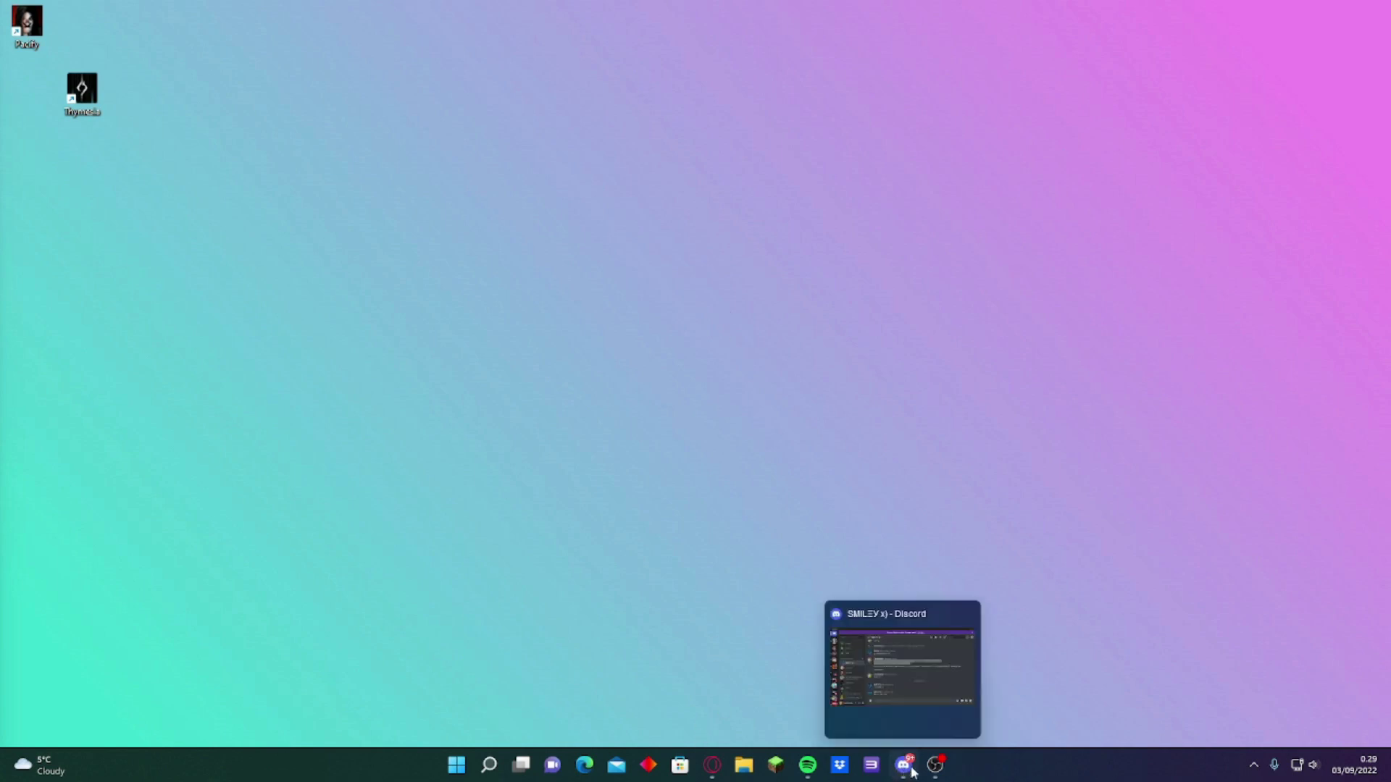